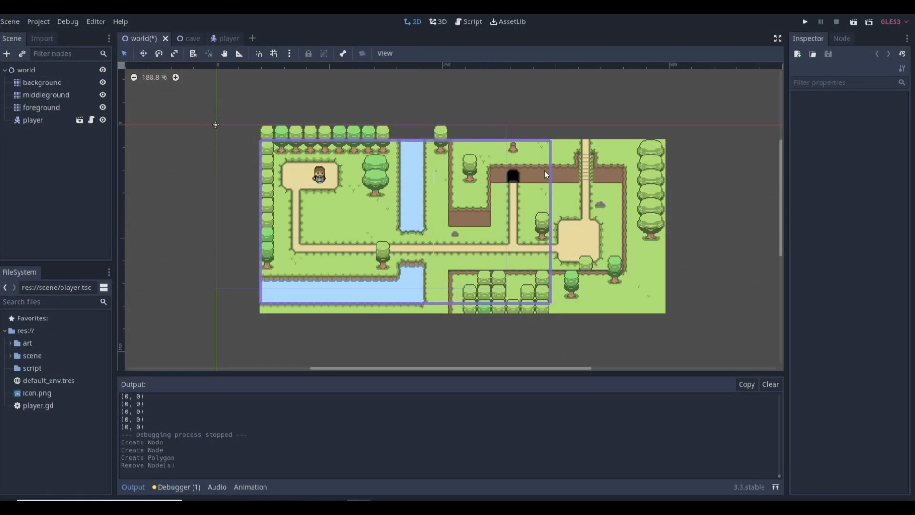
# Step: Run the current world scene and walk the player over the river, the cliffs and back to test for missing collisions
pyautogui.press('F6')
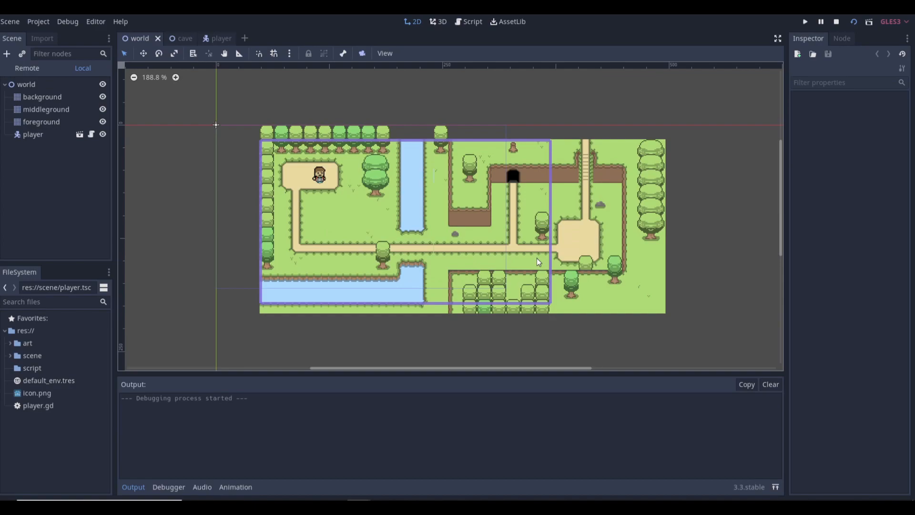
pyautogui.press('Down')
pyautogui.press('Right')
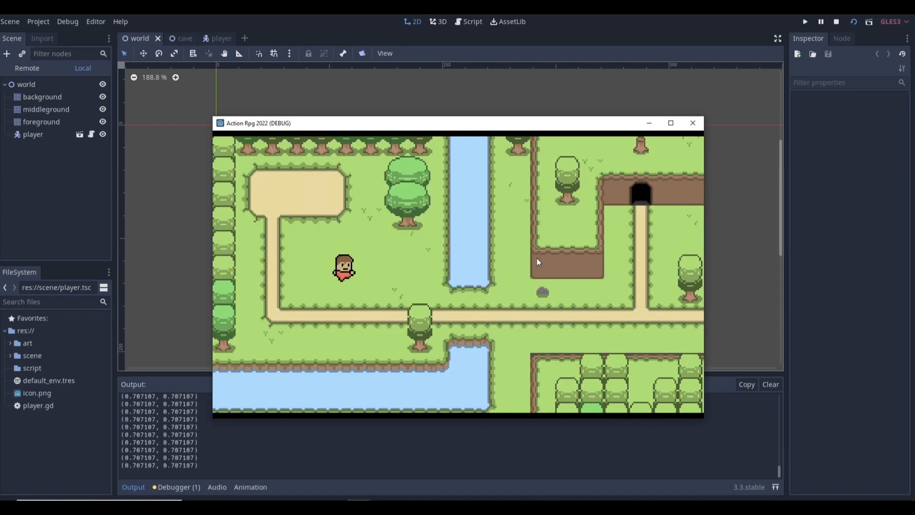
pyautogui.press('Left')
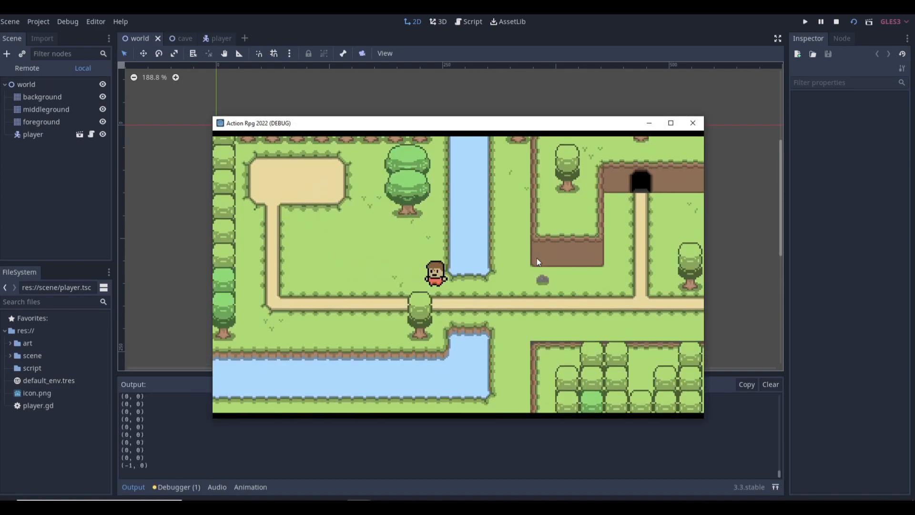
pyautogui.press('Up')
pyautogui.press('Right')
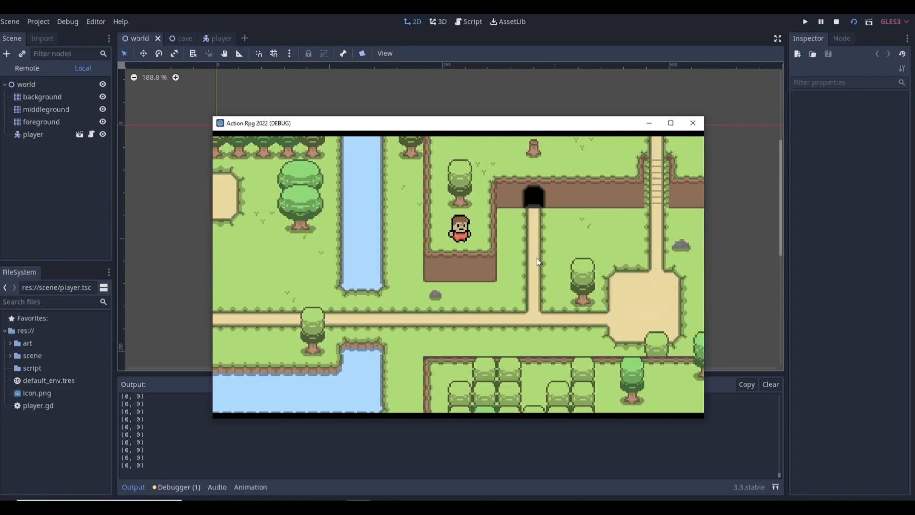
pyautogui.press('Down')
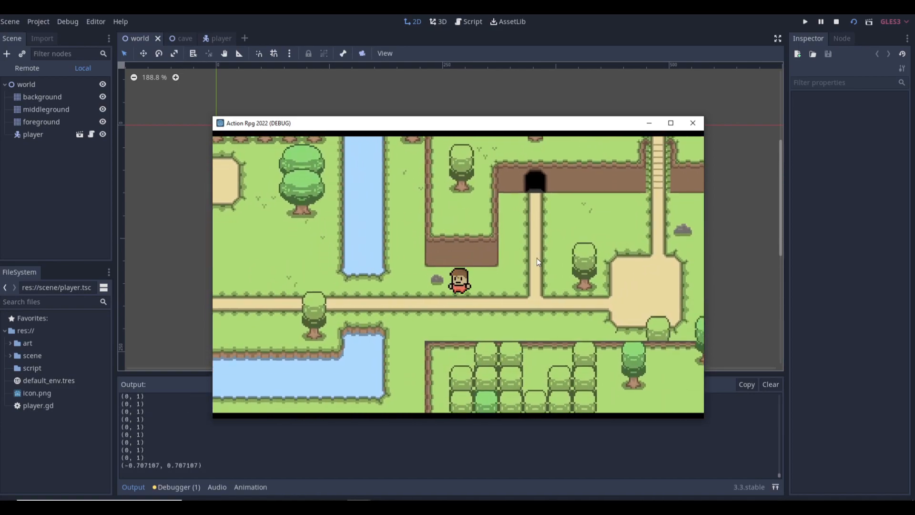
pyautogui.press('Left')
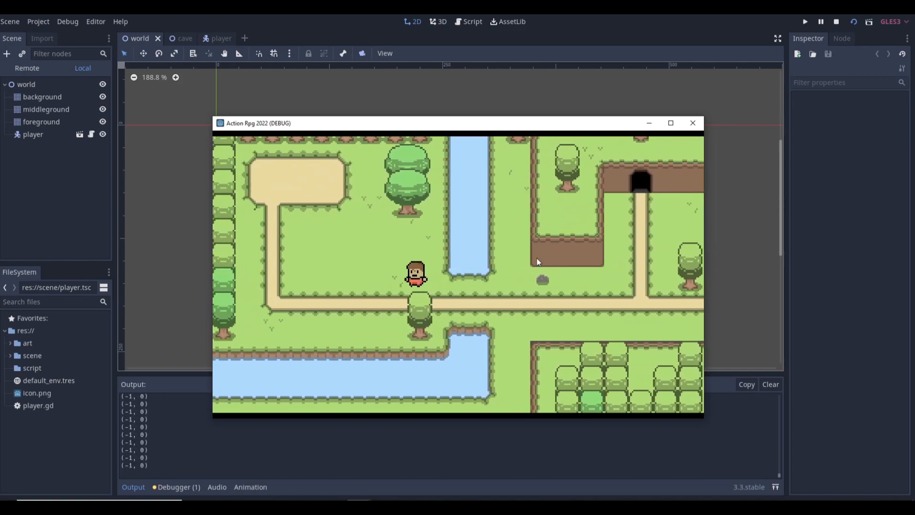
pyautogui.press('Down')
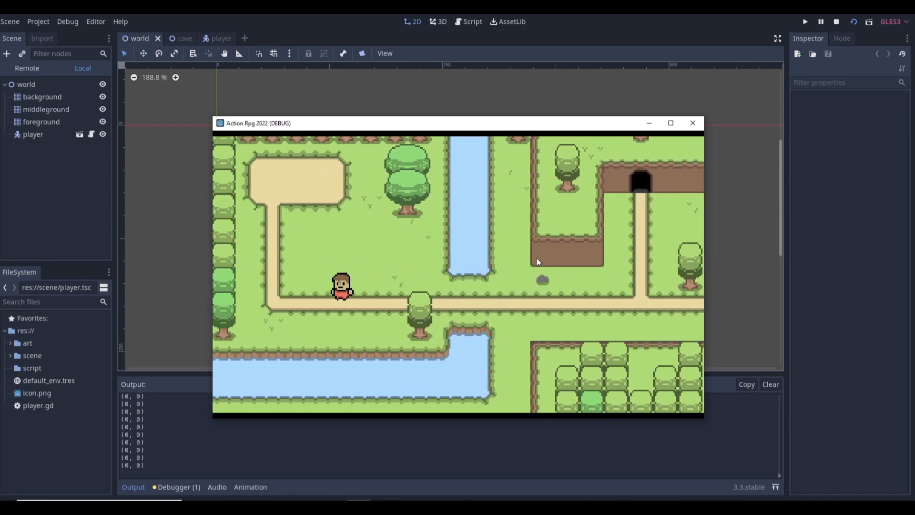
# Step: Walk the player around and over the lone tree on the dirt path to examine its overlap from each side
pyautogui.press('Right')
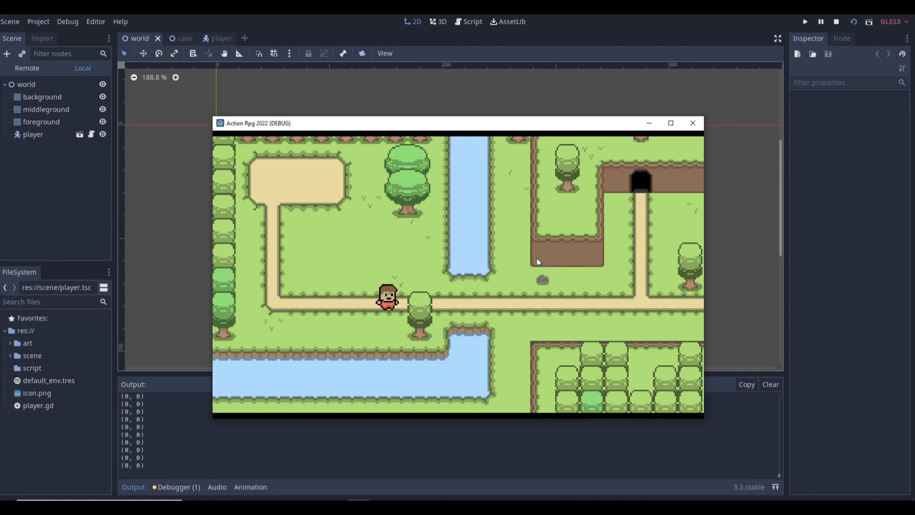
pyautogui.press('Right')
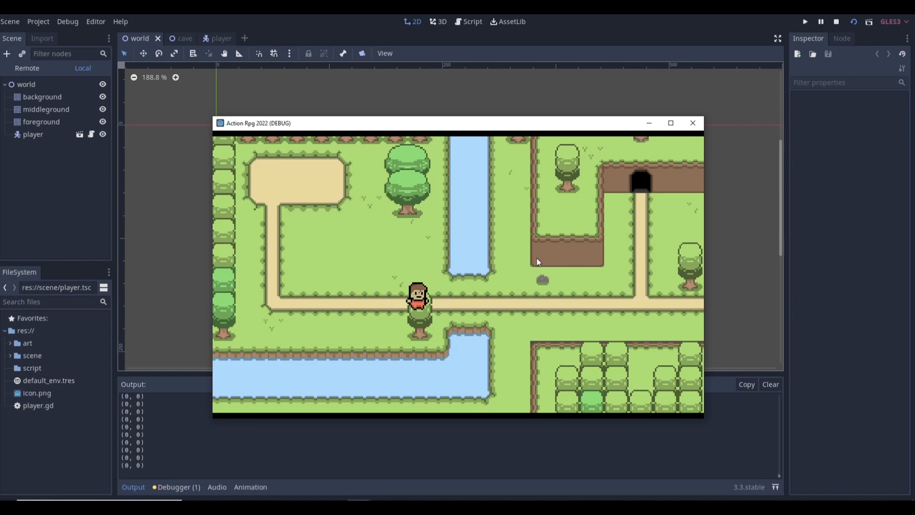
pyautogui.press('Left')
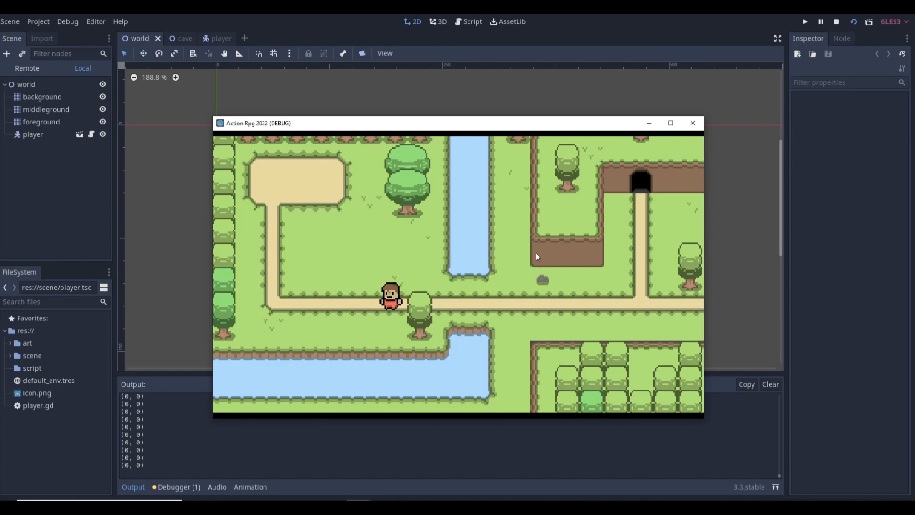
pyautogui.press('Up')
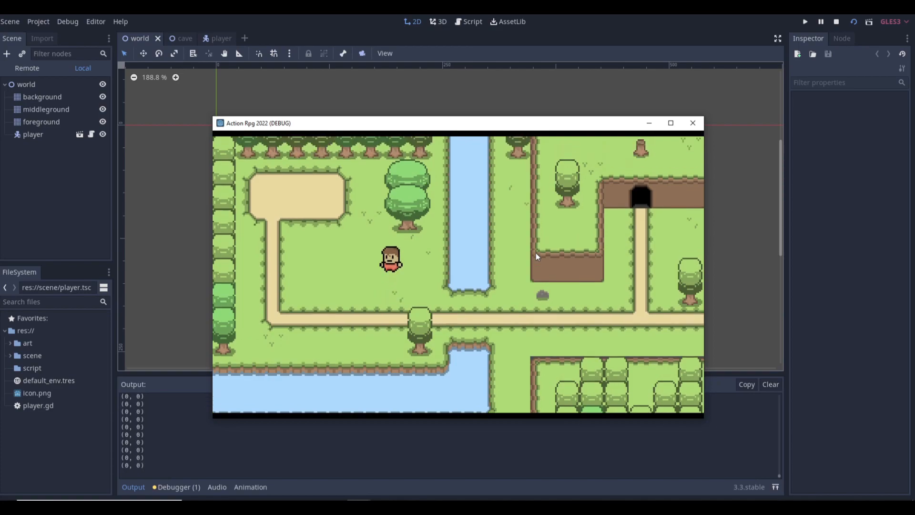
pyautogui.press('Down')
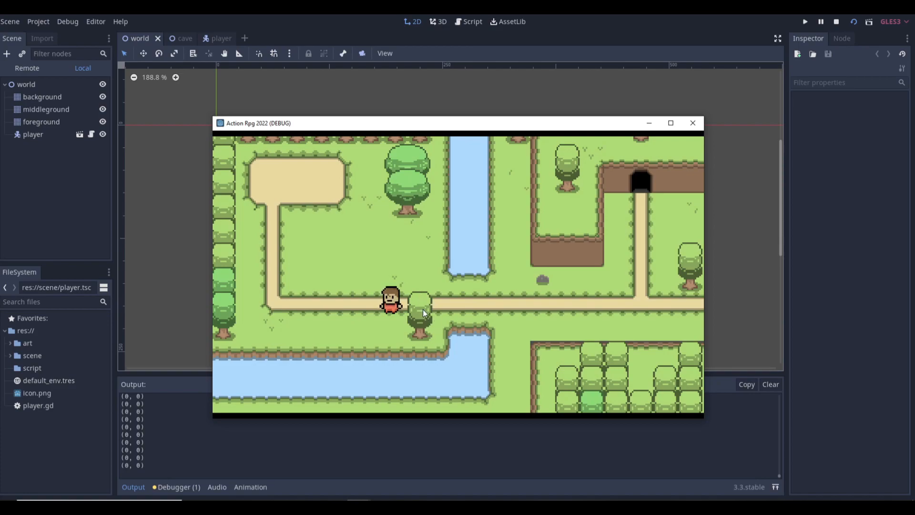
pyautogui.press('Right')
pyautogui.press('Left')
pyautogui.press('Down')
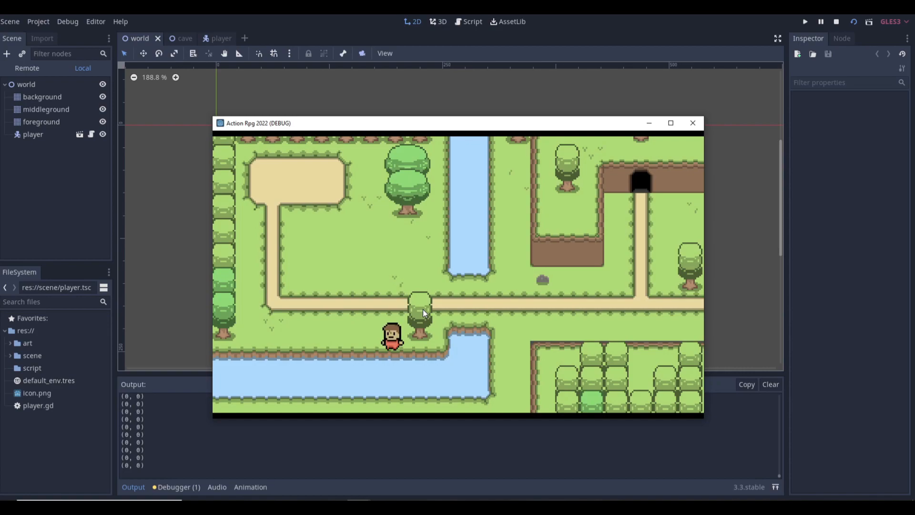
pyautogui.press('Right')
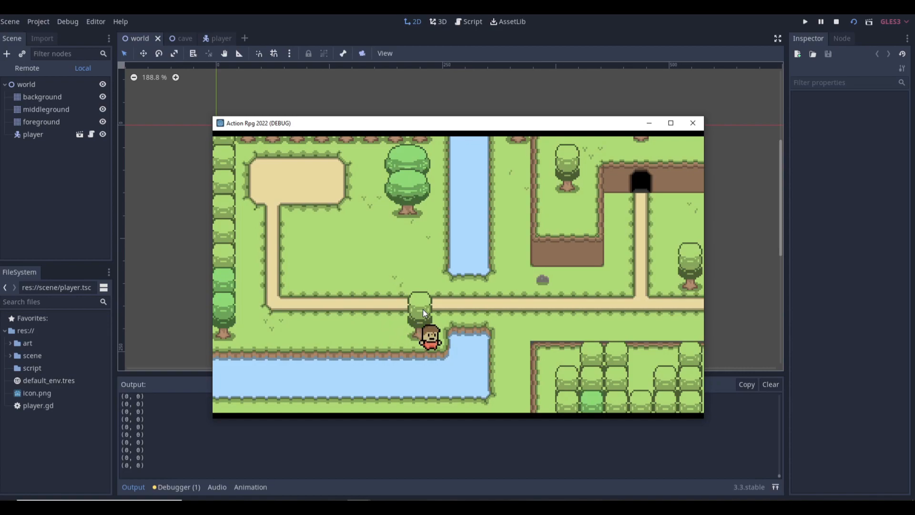
pyautogui.press('Left')
pyautogui.press('Up')
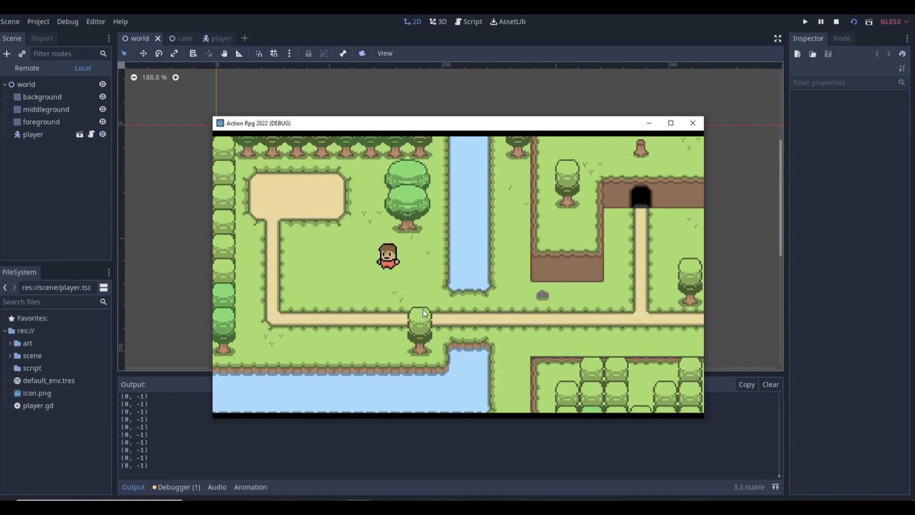
# Step: Walk the player to the map's western tree line and across to the sandy clearing below the stairs
pyautogui.press('Right')
pyautogui.press('Left')
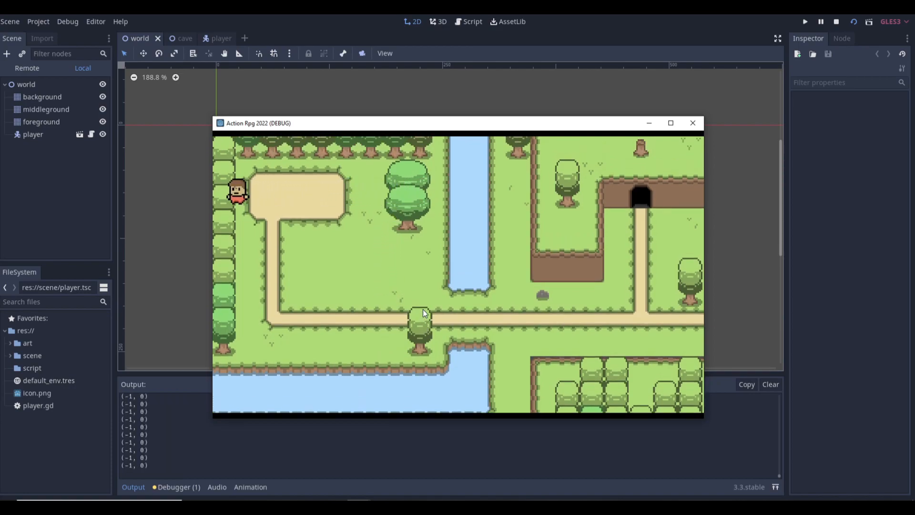
pyautogui.press('Right')
pyautogui.press('Down')
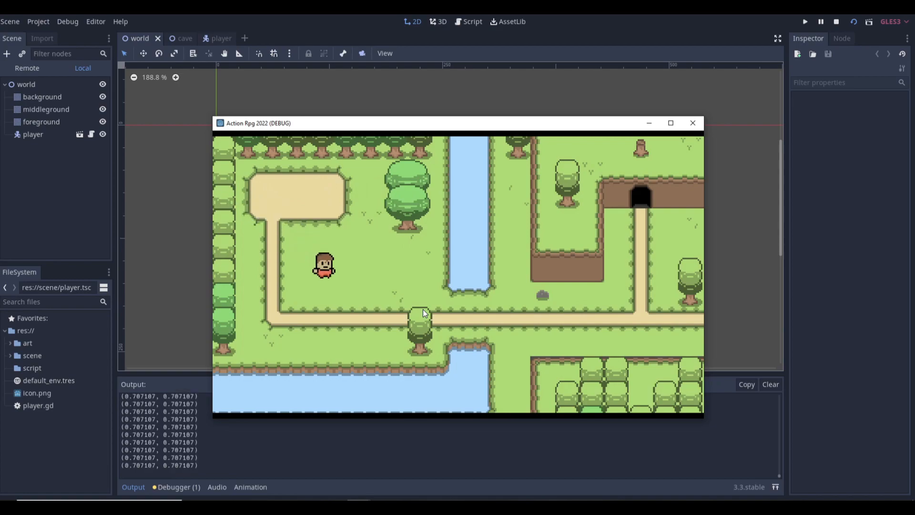
pyautogui.press('Up')
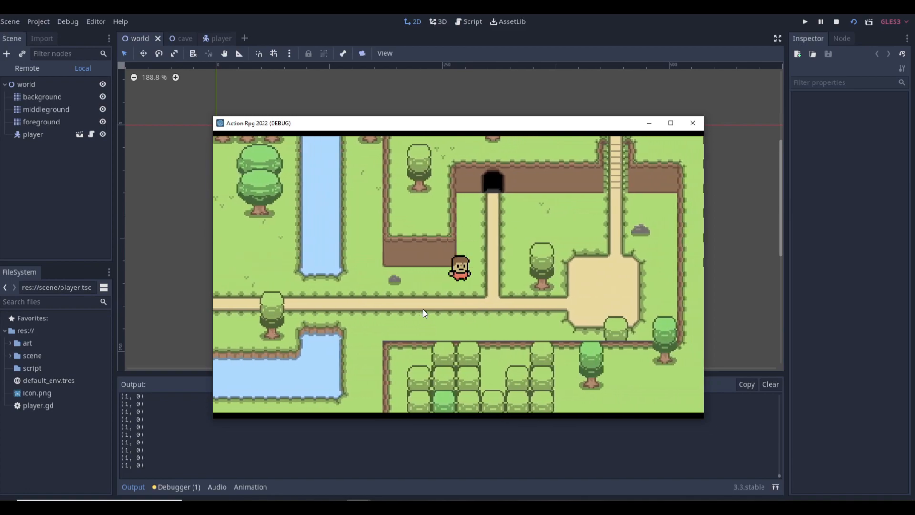
pyautogui.press('Down')
pyautogui.press('Right')
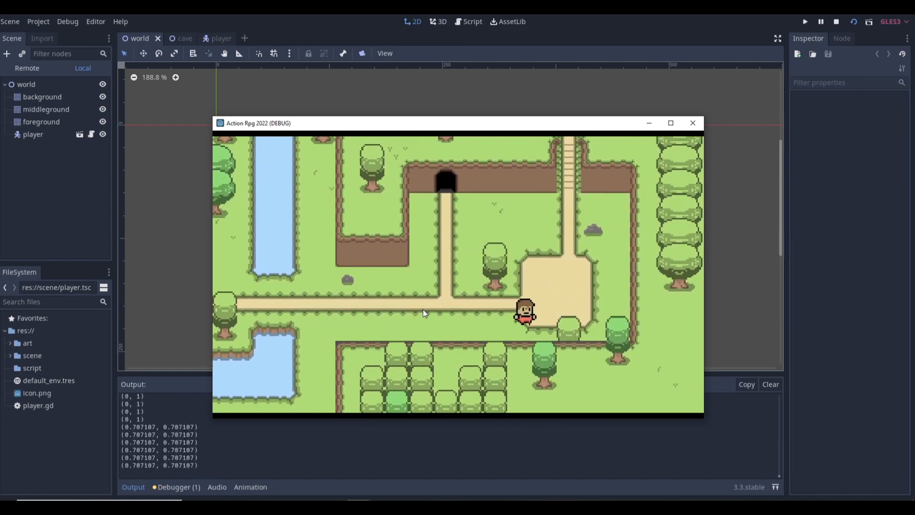
pyautogui.press('Up')
pyautogui.press('Right')
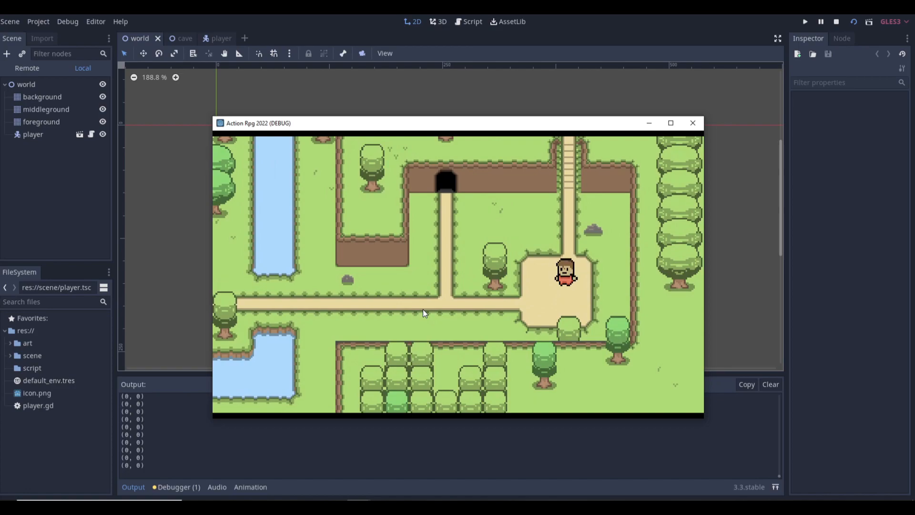
pyautogui.press('Right')
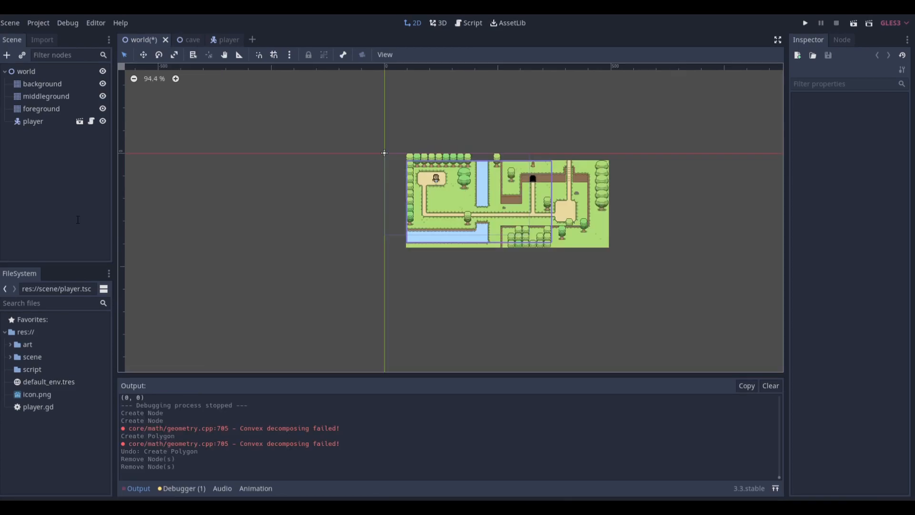
# Step: Add a StaticBody2D node as a child of the world root node
pyautogui.scroll(3, 554, 192)
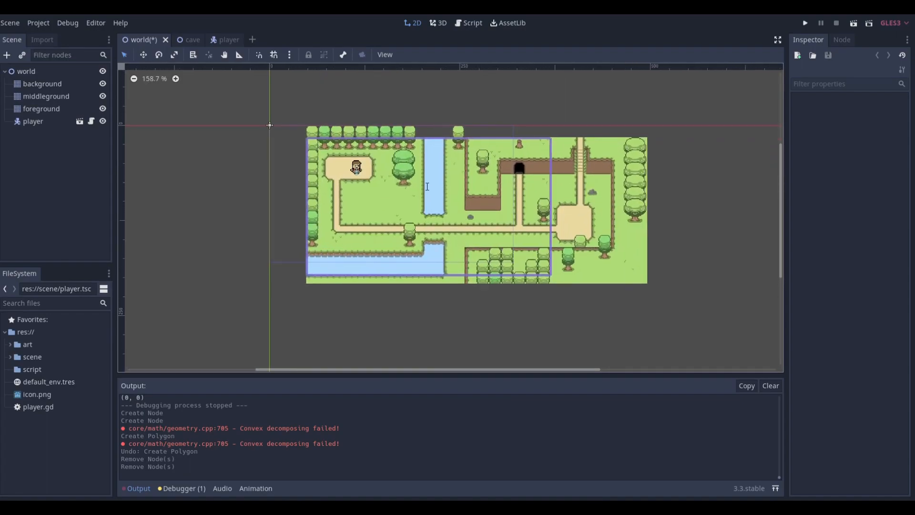
pyautogui.scroll(1, 292, 227)
pyautogui.scroll(1, 591, 275)
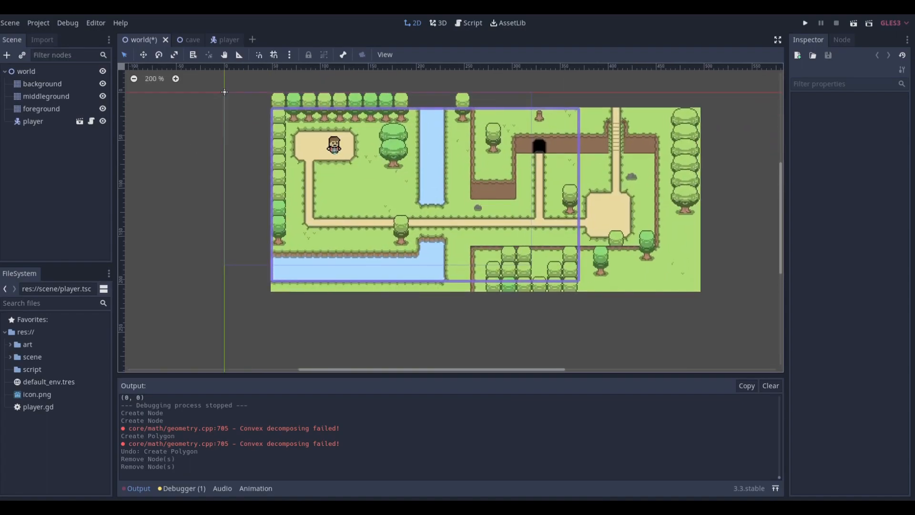
pyautogui.click(26, 71)
pyautogui.click(6, 54)
pyautogui.write('sta')
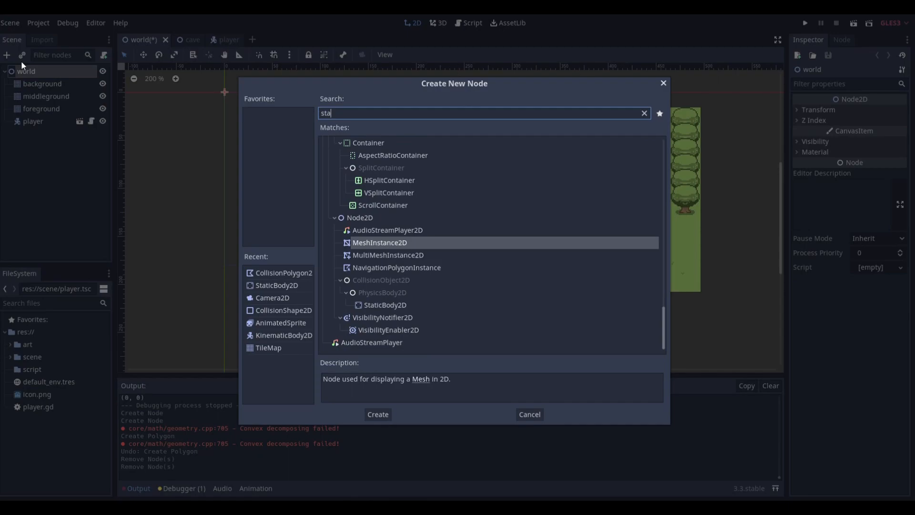
pyautogui.write('tic')
pyautogui.press('Return')
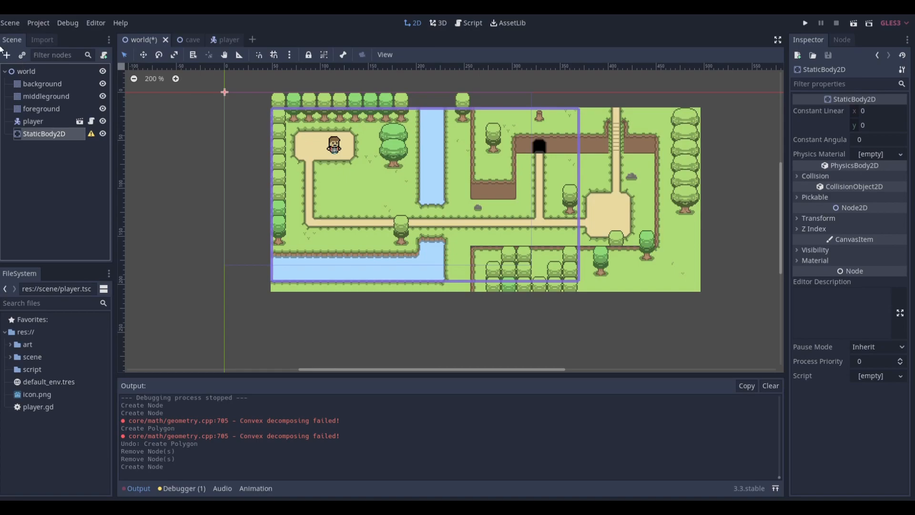
# Step: Rename the StaticBody2D node to "collisions"
pyautogui.doubleClick(73, 133)
pyautogui.write('collisions')
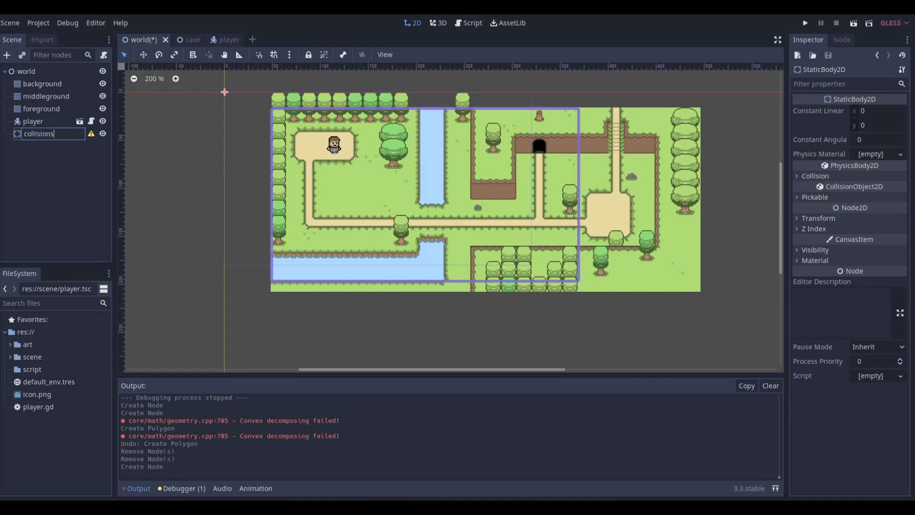
pyautogui.press('Return')
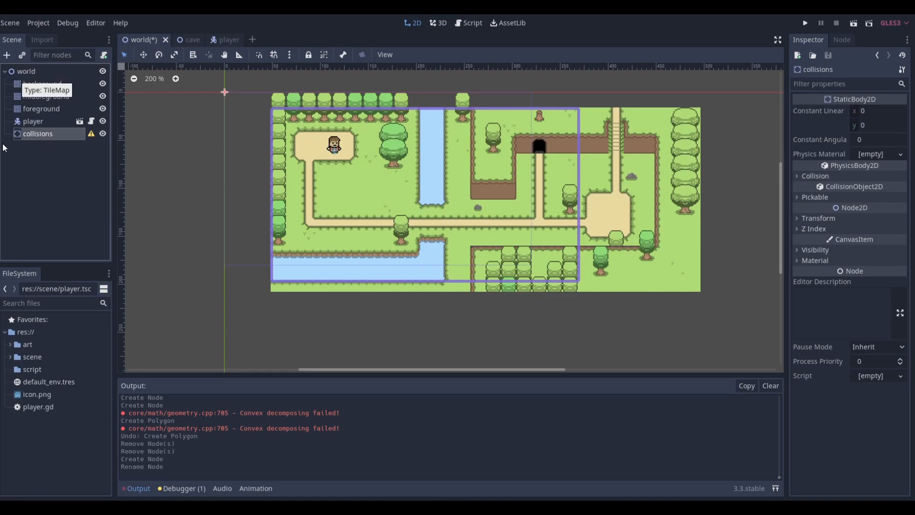
pyautogui.click(40, 73)
pyautogui.click(8, 55)
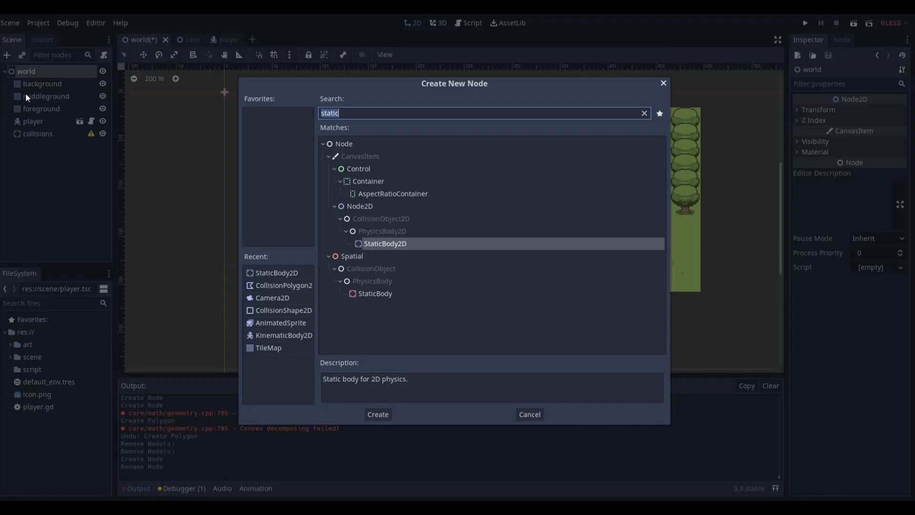
pyautogui.press('Escape')
# Step: Add a CollisionPolygon2D node as a child of the collisions node
pyautogui.click(74, 134)
pyautogui.click(7, 55)
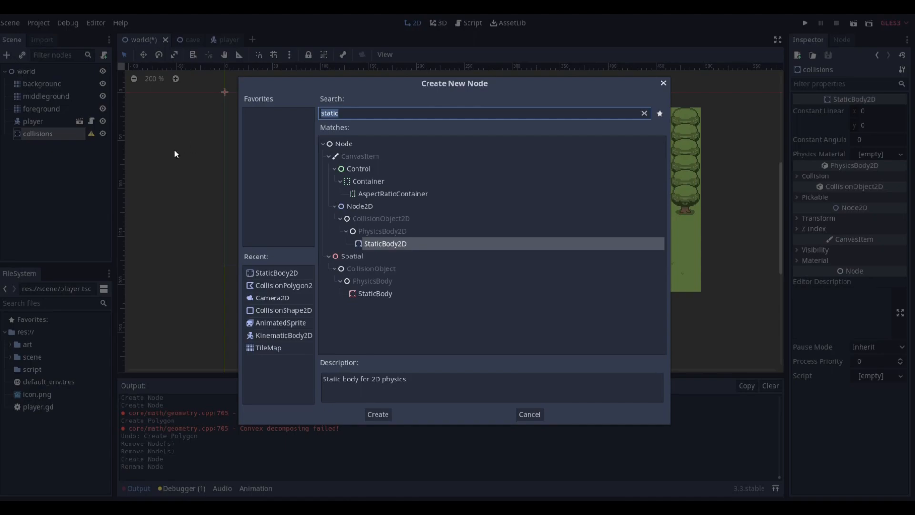
pyautogui.write('coll')
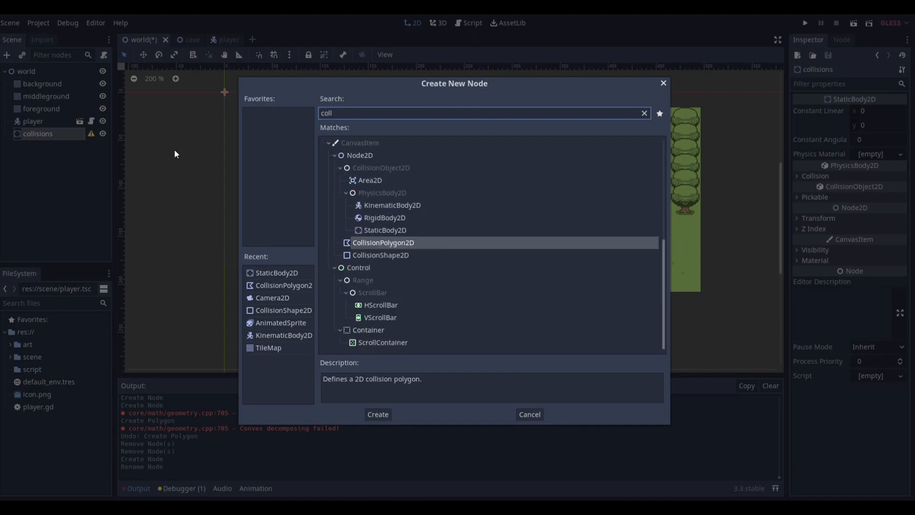
pyautogui.doubleClick(387, 243)
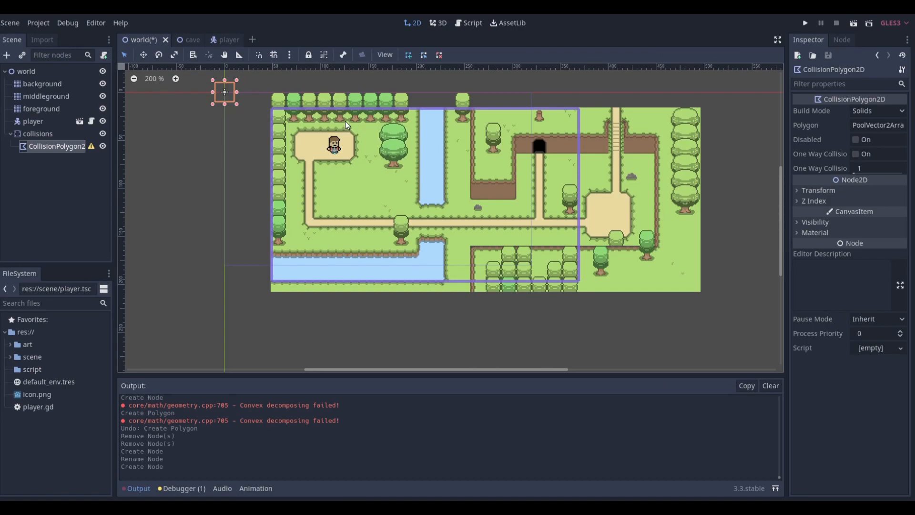
# Step: Start the collision polygon at the map's upper-left tree corner and trace it along the trunk bases of the upper tree row
pyautogui.scroll(6, 286, 122)
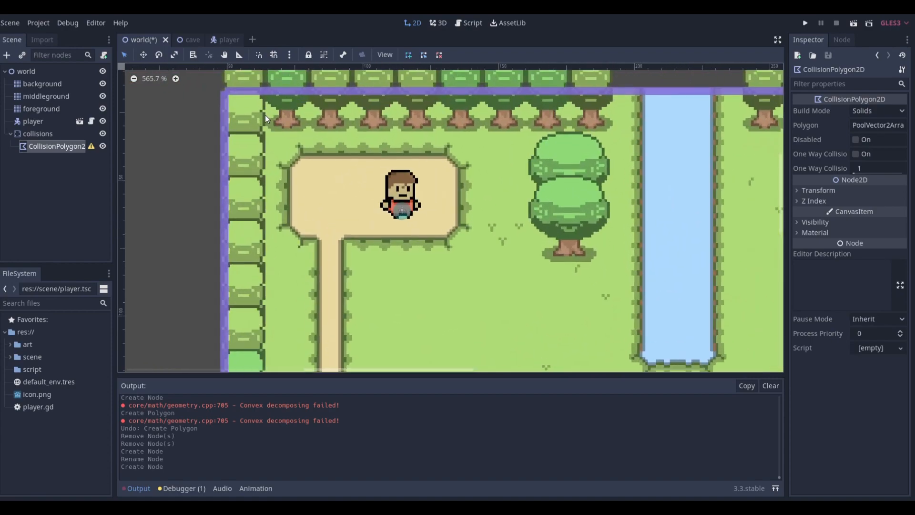
pyautogui.click(260, 110)
pyautogui.click(274, 125)
pyautogui.click(290, 126)
pyautogui.click(301, 122)
pyautogui.click(316, 122)
pyautogui.click(343, 124)
pyautogui.click(367, 120)
pyautogui.click(377, 127)
pyautogui.click(392, 123)
pyautogui.click(414, 125)
pyautogui.click(425, 128)
pyautogui.click(432, 122)
pyautogui.click(464, 126)
pyautogui.click(473, 128)
pyautogui.click(493, 122)
pyautogui.click(551, 127)
pyautogui.click(602, 123)
pyautogui.click(599, 114)
# Step: Extend the collision polygon from the end of the upper tree row around the vertical river's banks and back to the map's upper edge
pyautogui.scroll(-1, 601, 103)
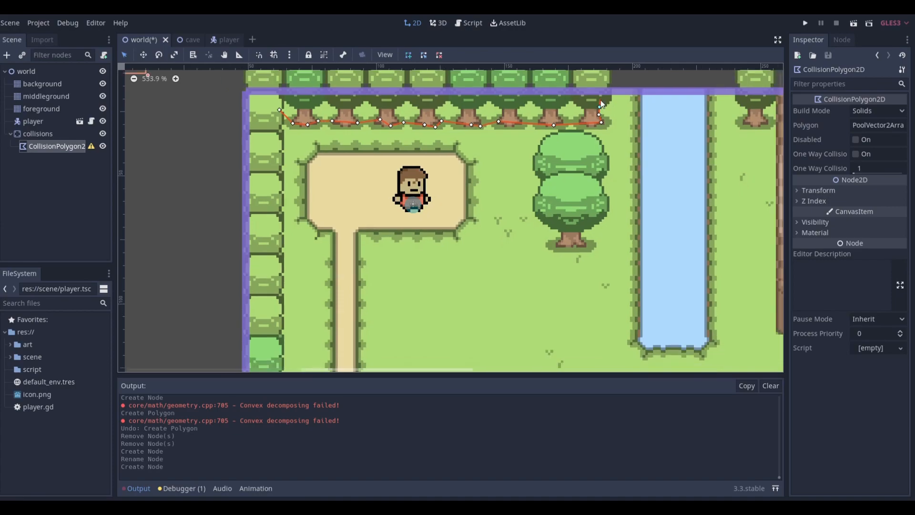
pyautogui.scroll(-2, 601, 103)
pyautogui.click(602, 89)
pyautogui.click(634, 91)
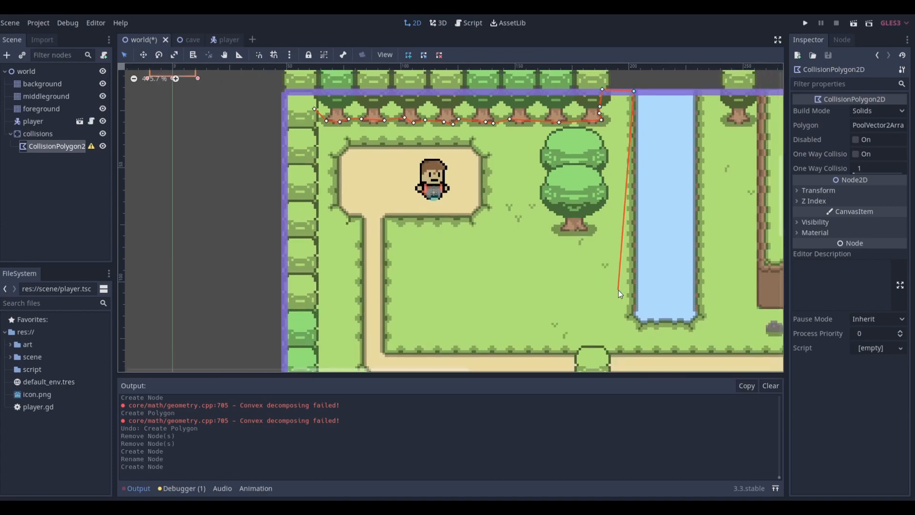
pyautogui.click(632, 313)
pyautogui.click(639, 320)
pyautogui.click(689, 321)
pyautogui.click(697, 315)
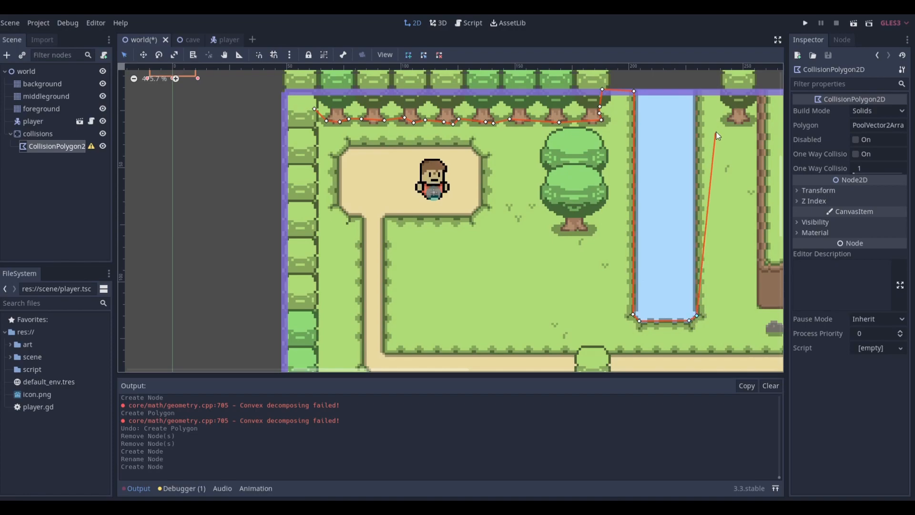
pyautogui.click(696, 91)
# Step: Trace the collision polygon along the map's upper edge and around the trunk of the lone tree east of the river
pyautogui.click(732, 90)
pyautogui.click(730, 111)
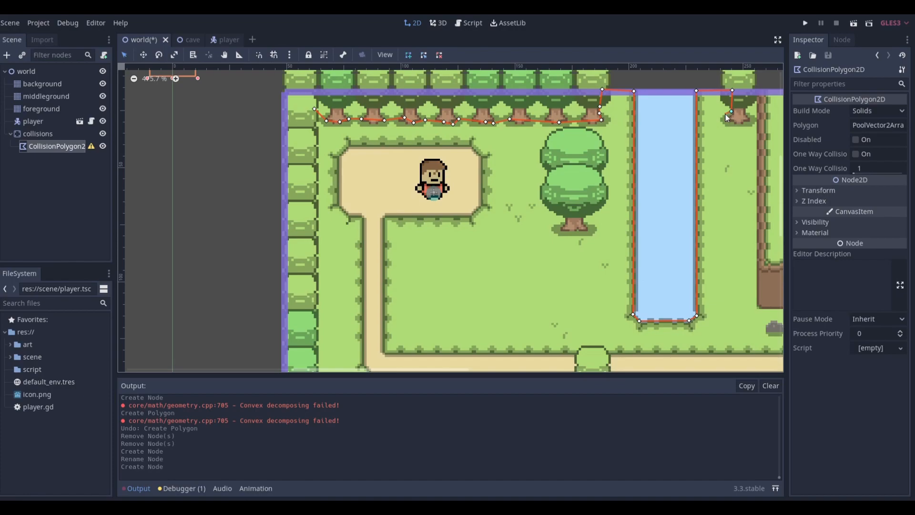
pyautogui.click(726, 119)
pyautogui.click(746, 124)
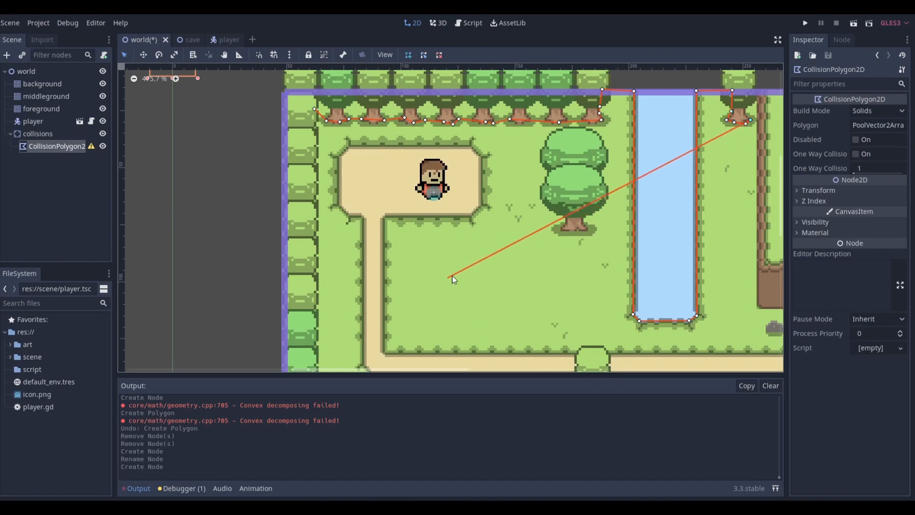
# Step: Continue the collision polygon down the cliff's west edge, under the lower brown wall and up to the base of the cave wall
pyautogui.scroll(-5, 699, 197)
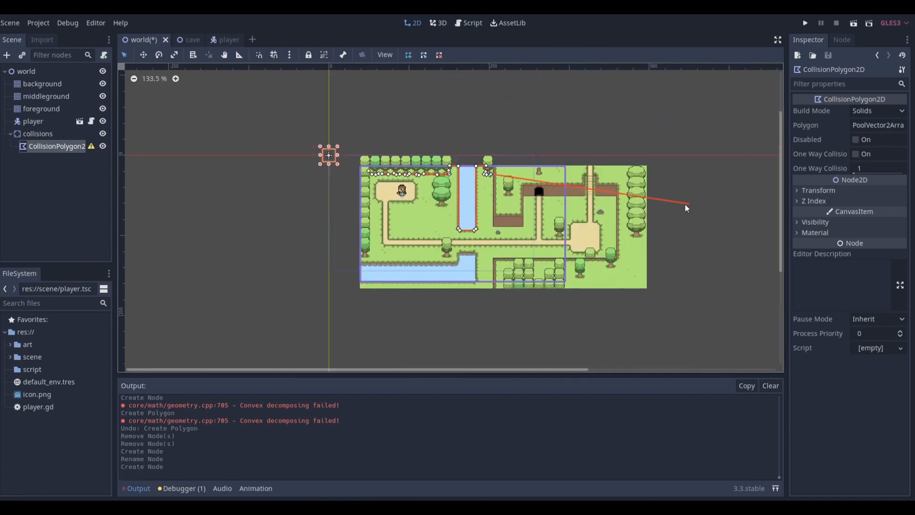
pyautogui.scroll(3, 563, 205)
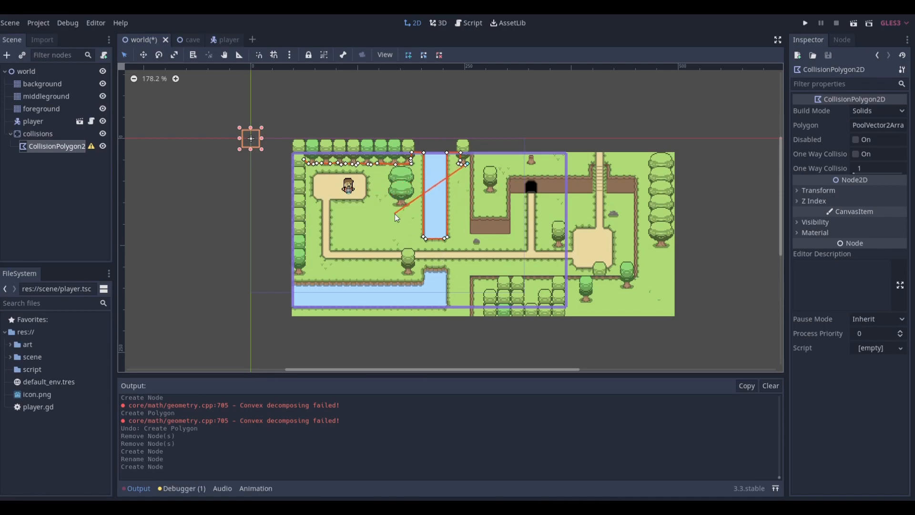
pyautogui.scroll(2, 460, 184)
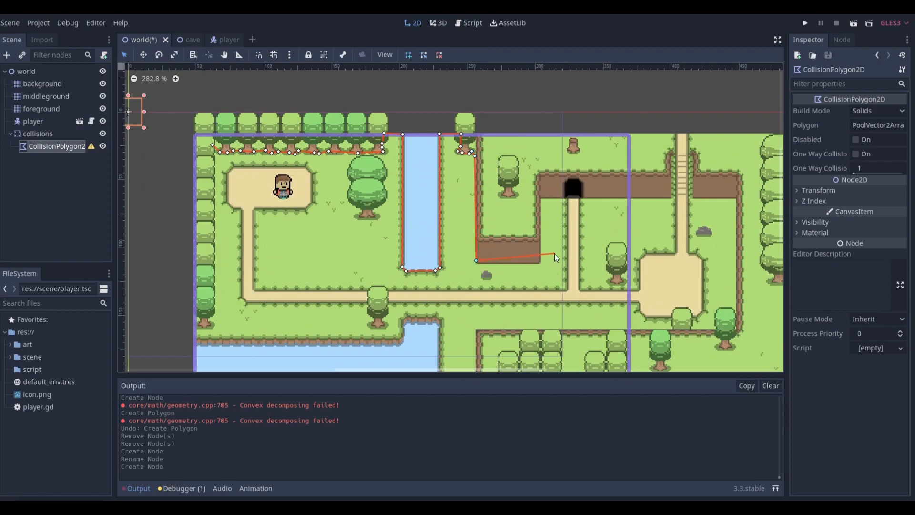
pyautogui.click(541, 261)
pyautogui.click(540, 196)
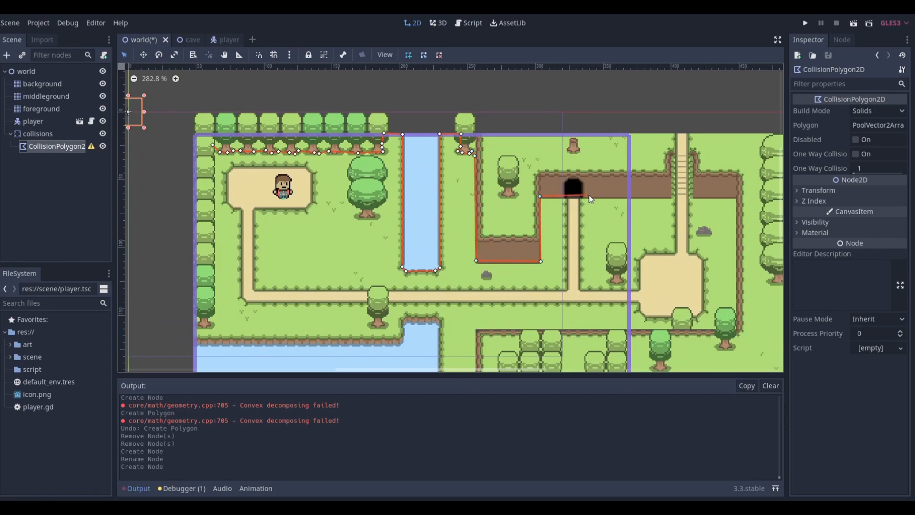
# Step: Trace the polygon along the base of the cave wall, around the stairs so they stay walkable, and on to the east cliff corner
pyautogui.click(672, 196)
pyautogui.click(671, 156)
pyautogui.click(690, 155)
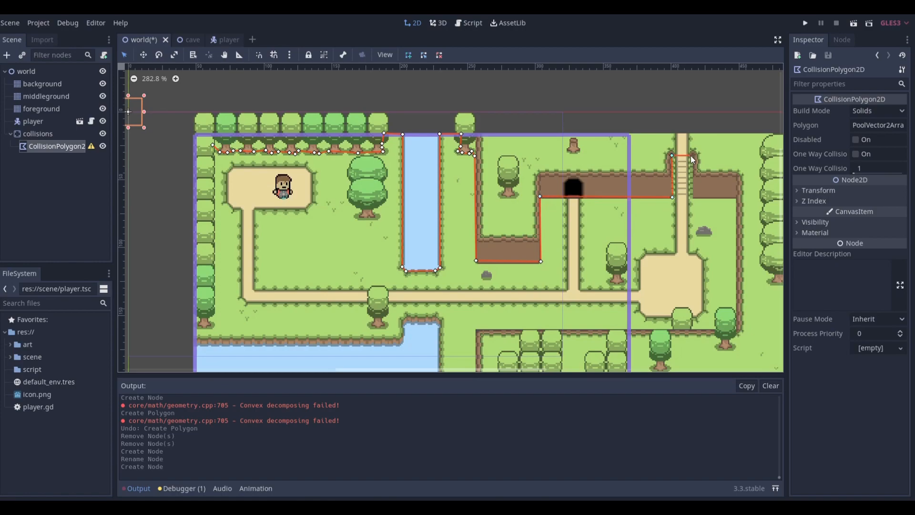
pyautogui.click(695, 196)
pyautogui.click(736, 198)
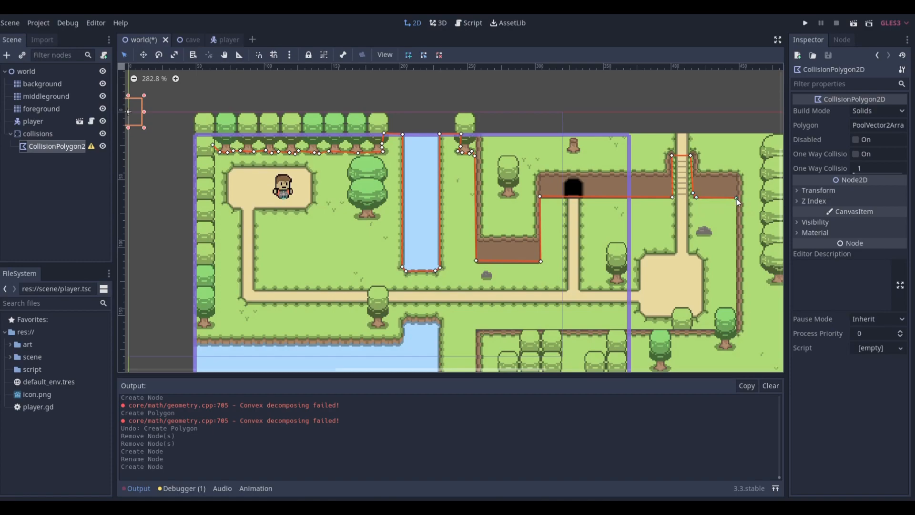
# Step: Run the polygon down the east cliff, west along the southern cliff edge, and down to the map's lower border
pyautogui.click(736, 330)
pyautogui.click(474, 330)
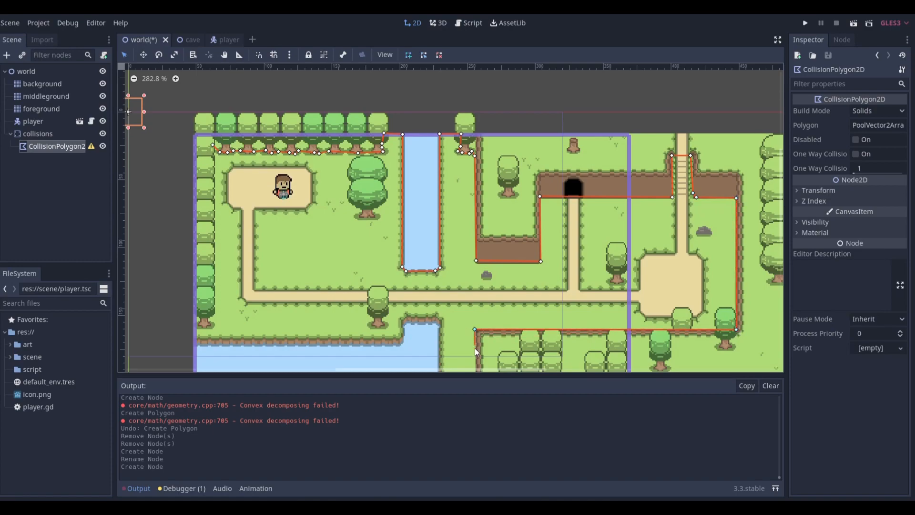
pyautogui.scroll(-4, 476, 343)
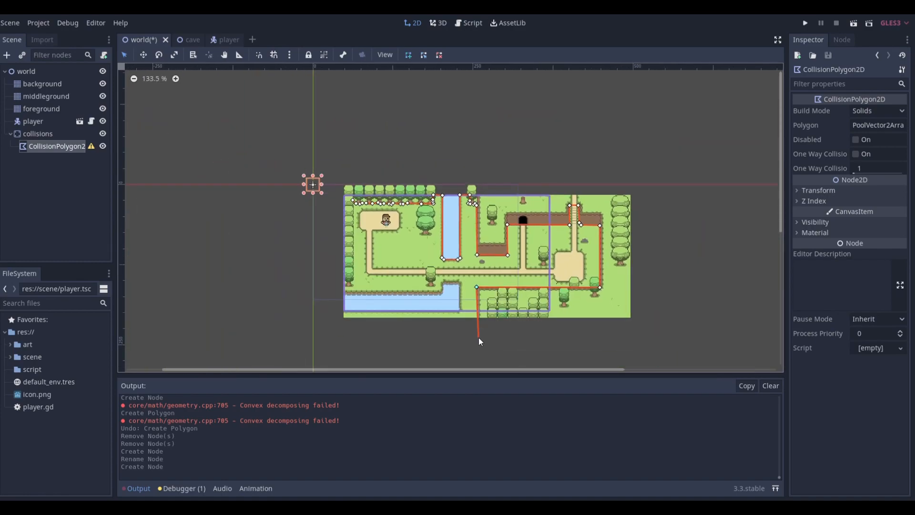
pyautogui.scroll(4, 477, 328)
pyautogui.click(479, 311)
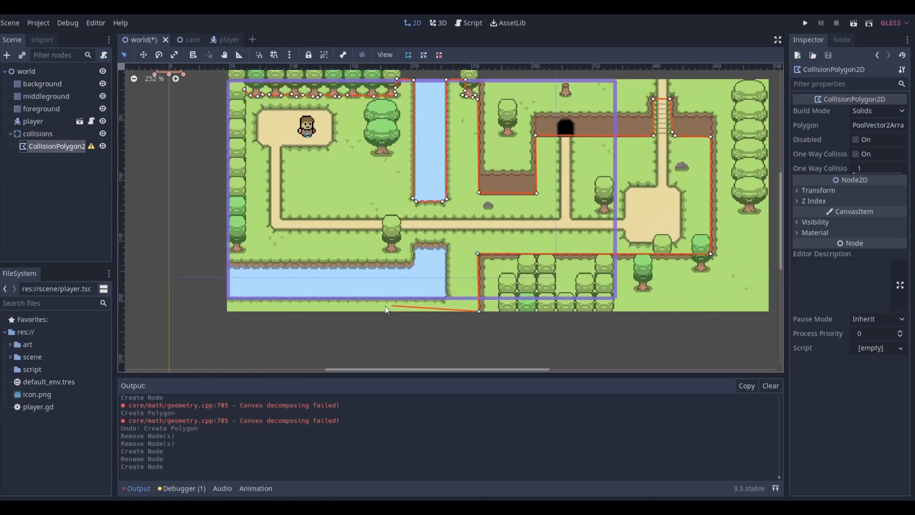
# Step: Trace the polygon along the map's lower border to its west edge and around the southern lake, including its raised northeast section
pyautogui.click(226, 311)
pyautogui.click(227, 297)
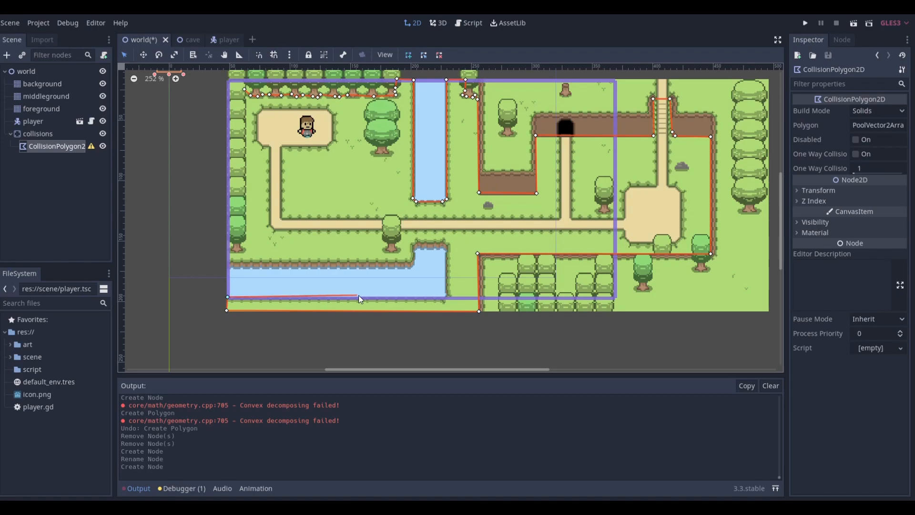
pyautogui.click(444, 297)
pyautogui.click(447, 242)
pyautogui.click(412, 240)
pyautogui.click(410, 259)
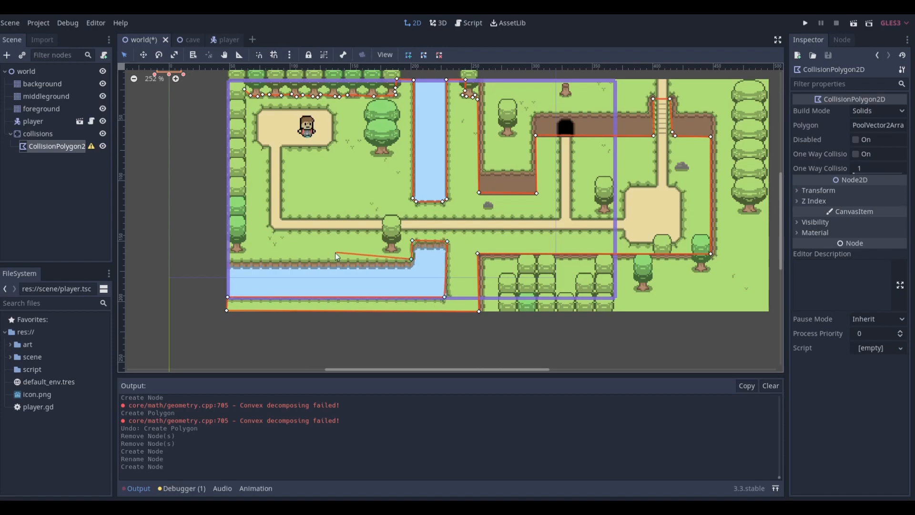
pyautogui.click(228, 259)
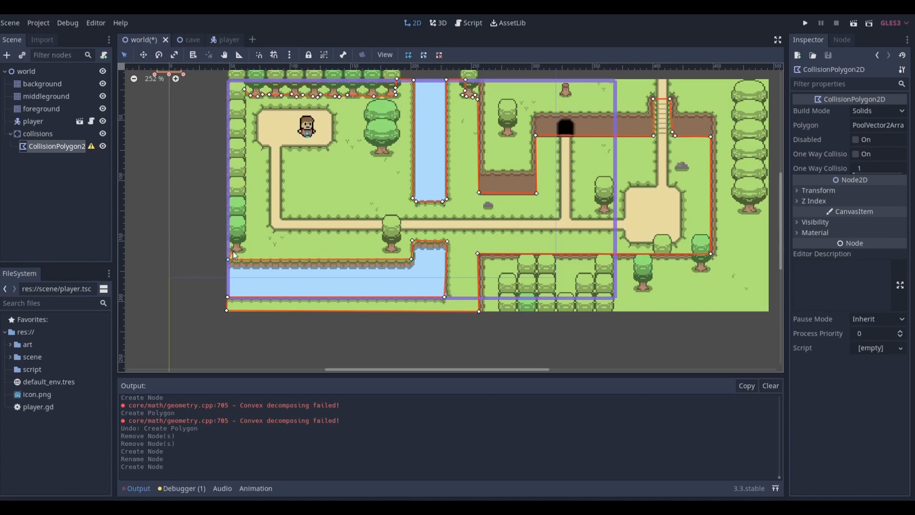
# Step: Trace the polygon around the lowest trunk of the west tree column and up the column's inner edge to the northwest corner tree
pyautogui.click(236, 251)
pyautogui.click(240, 251)
pyautogui.scroll(-2, 233, 124)
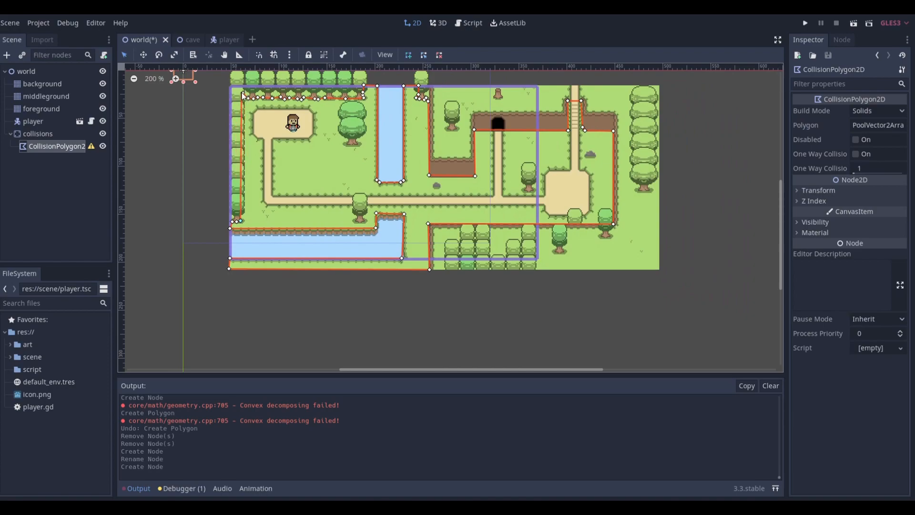
pyautogui.scroll(1, 228, 90)
pyautogui.scroll(15, 228, 86)
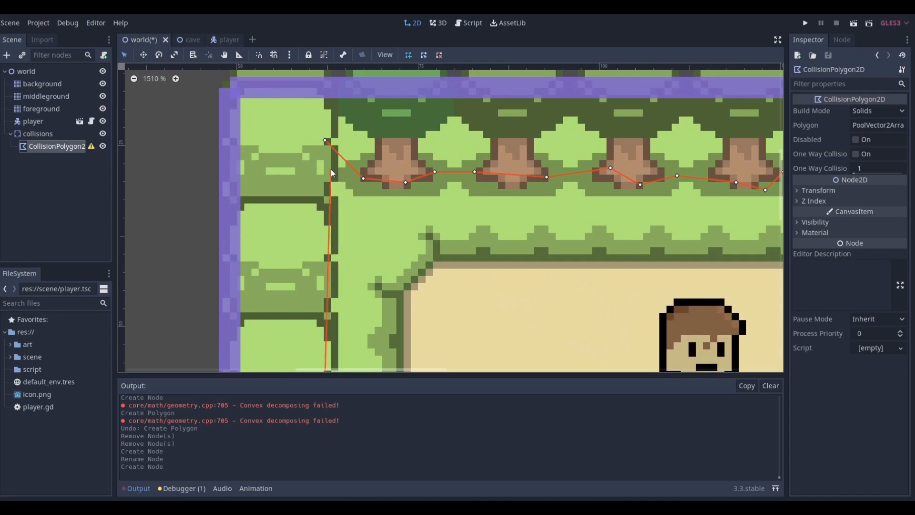
pyautogui.scroll(-7, 330, 170)
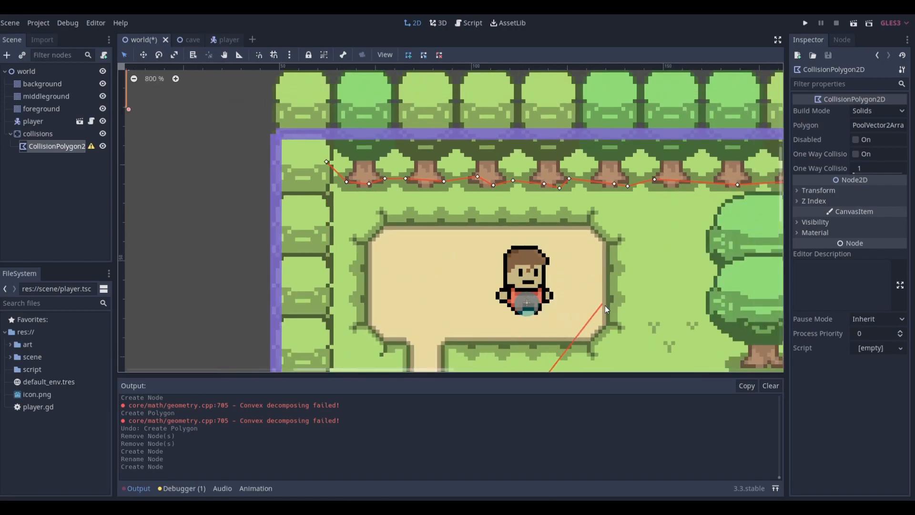
pyautogui.scroll(7, 324, 170)
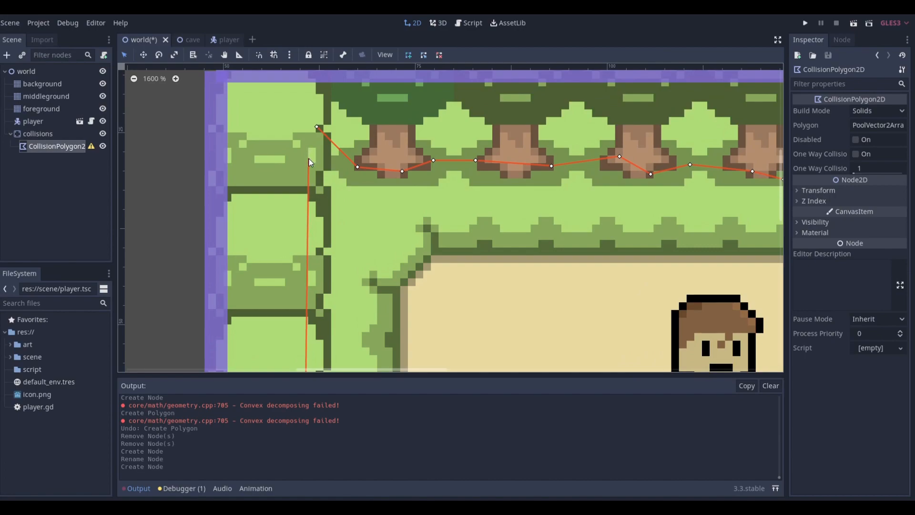
pyautogui.click(310, 161)
pyautogui.scroll(-2, 288, 139)
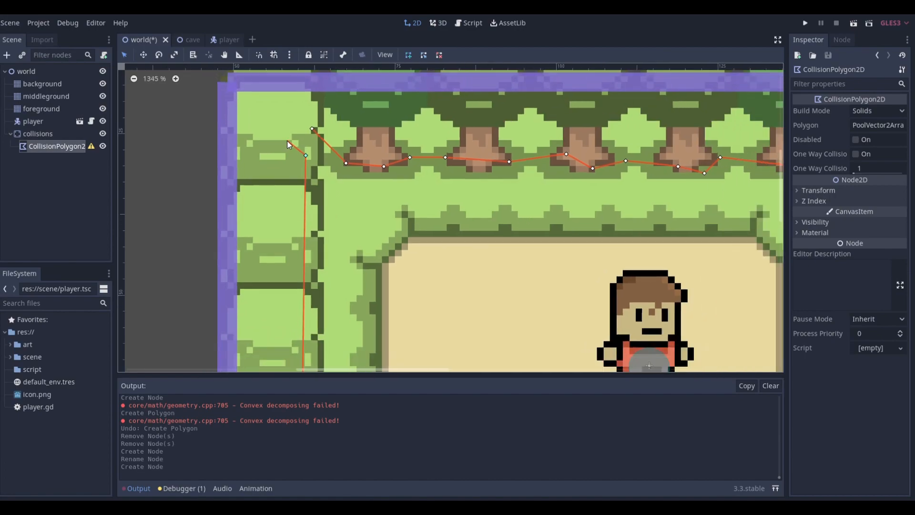
pyautogui.scroll(-3, 287, 142)
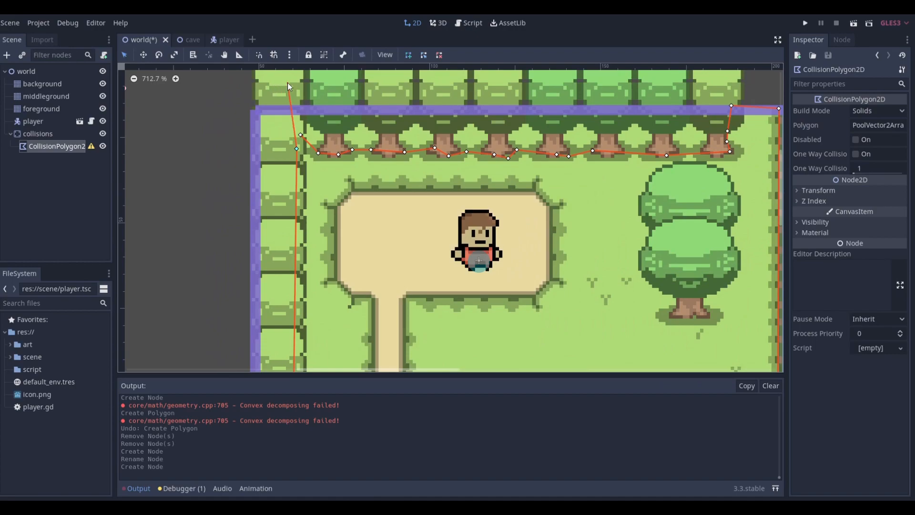
pyautogui.click(287, 83)
# Step: Loop the collision polygon counterclockwise around the outside of the whole map, returning to just beyond the northwest corner
pyautogui.scroll(-3, 283, 139)
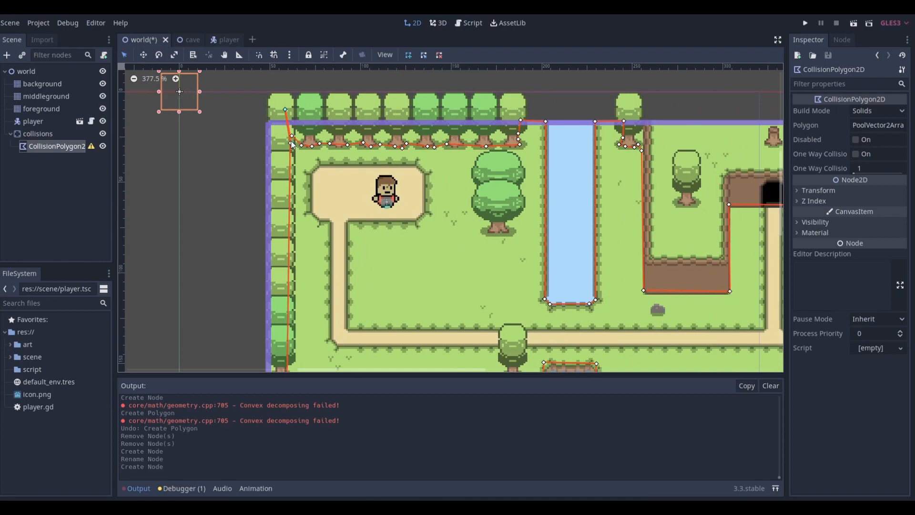
pyautogui.click(144, 241)
pyautogui.scroll(-4, 184, 248)
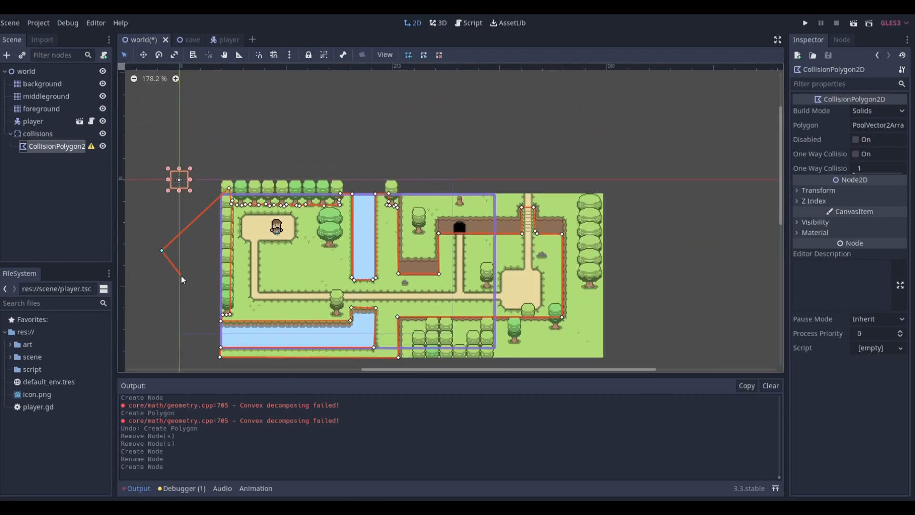
pyautogui.scroll(-1, 181, 276)
pyautogui.click(166, 313)
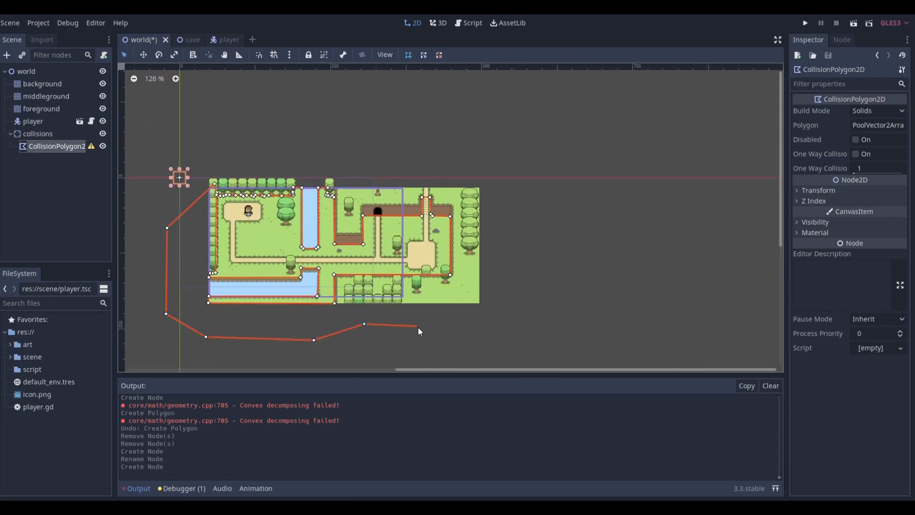
pyautogui.click(463, 343)
pyautogui.click(502, 253)
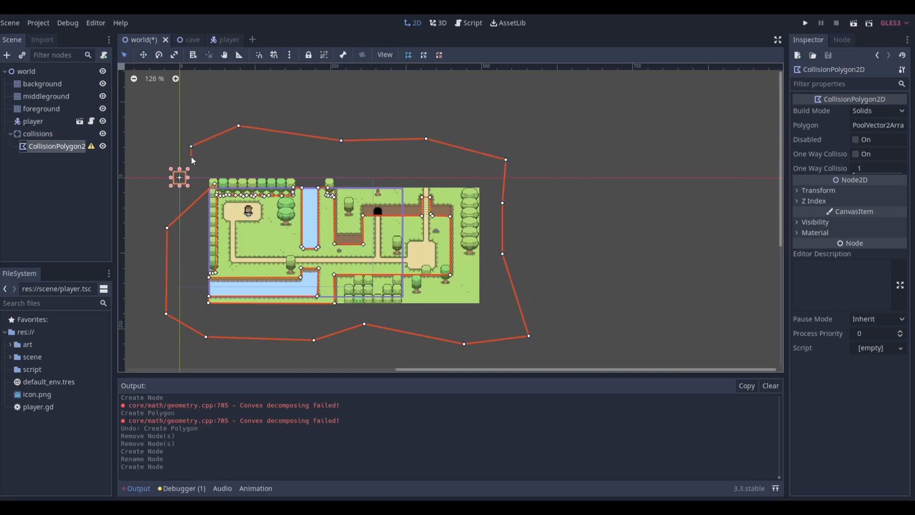
pyautogui.click(199, 173)
# Step: Bring the outer loop back over the northwest corner tree and close the polygon at its starting point
pyautogui.scroll(8, 199, 173)
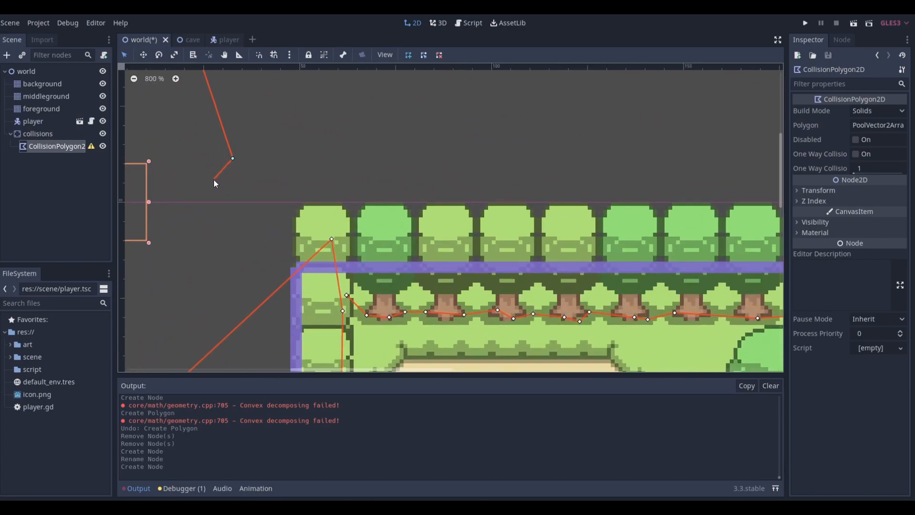
pyautogui.click(271, 249)
pyautogui.click(342, 217)
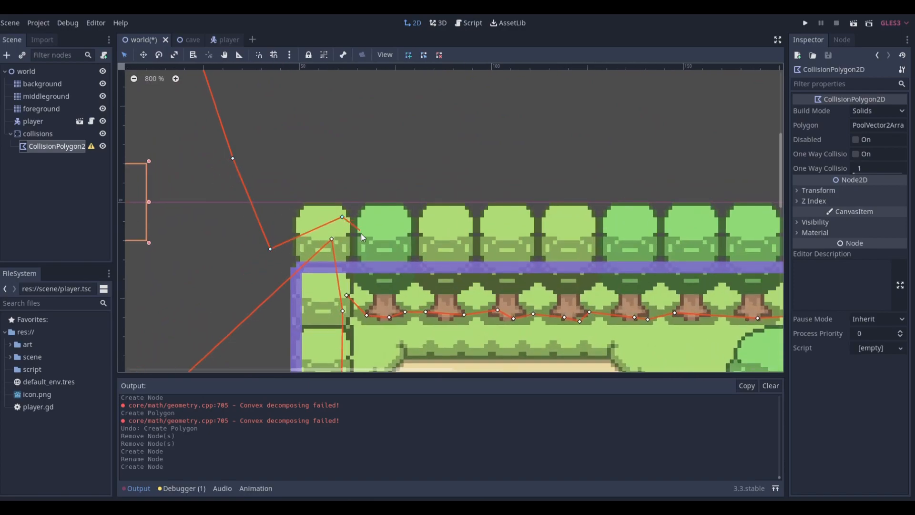
pyautogui.click(346, 295)
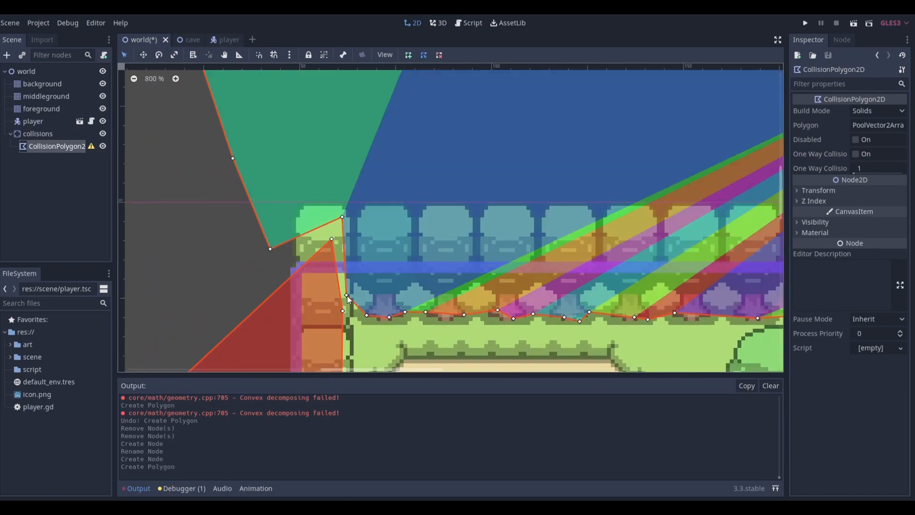
# Step: Enable visible collision shapes for debugging and run the world scene
pyautogui.scroll(-9, 430, 272)
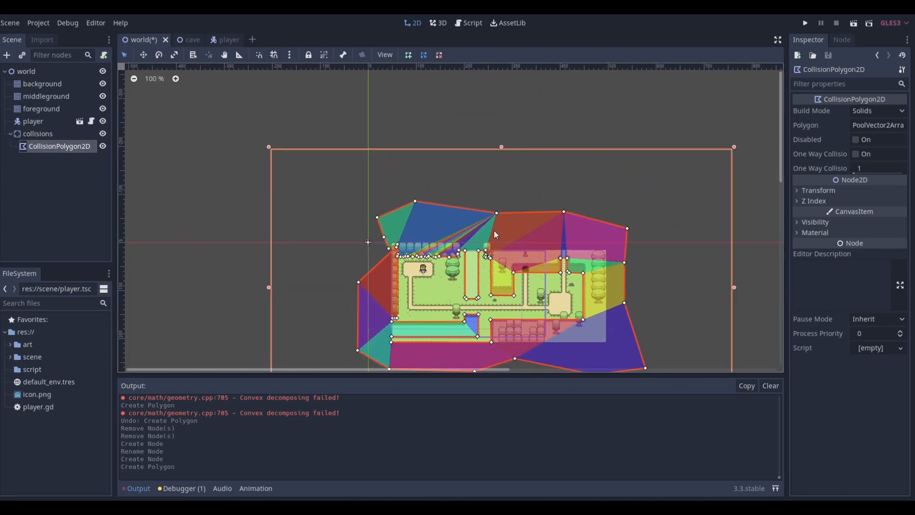
pyautogui.scroll(-2, 496, 235)
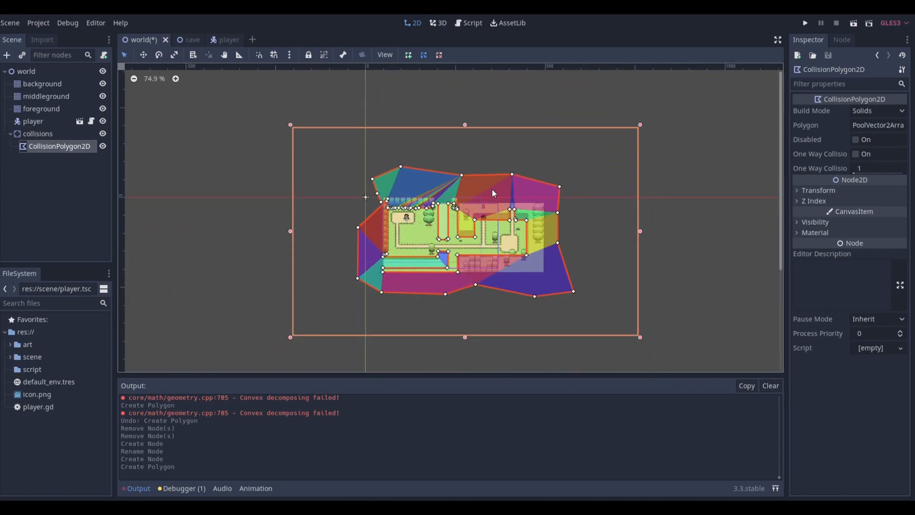
pyautogui.scroll(4, 425, 234)
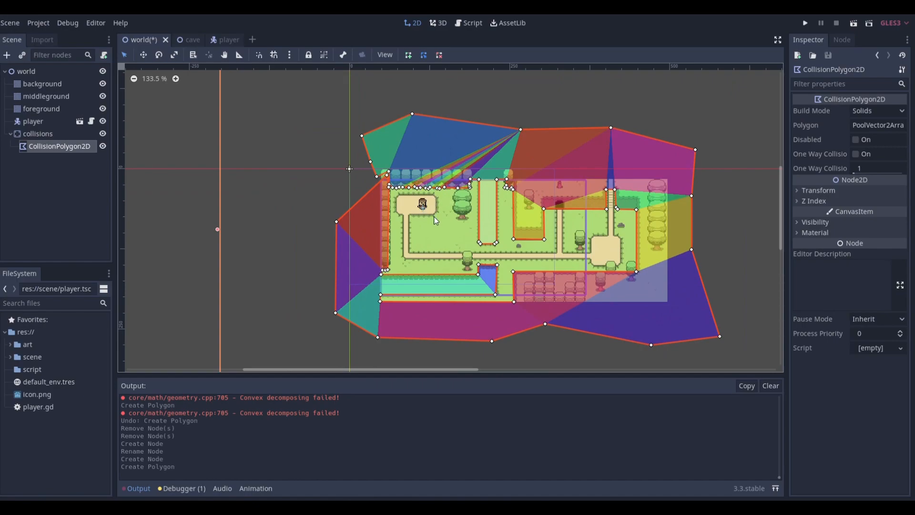
pyautogui.scroll(5, 436, 238)
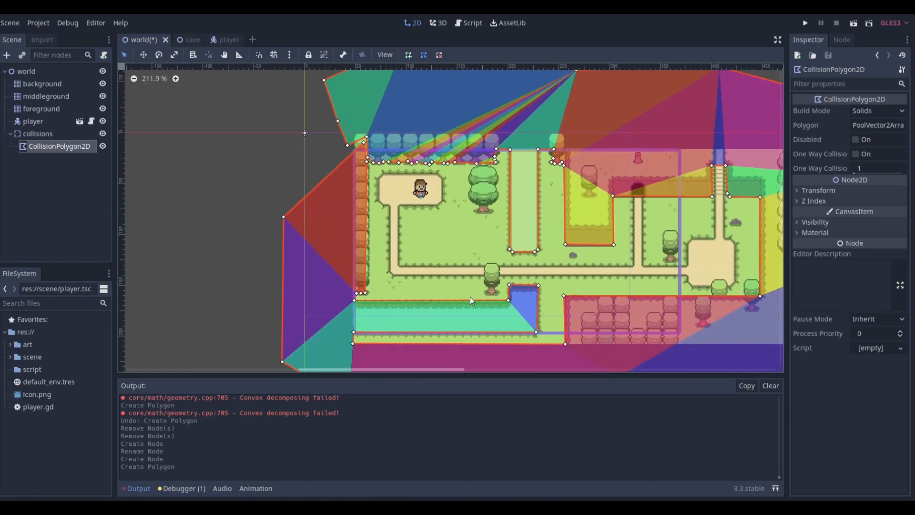
pyautogui.scroll(-1, 461, 274)
pyautogui.click(65, 22)
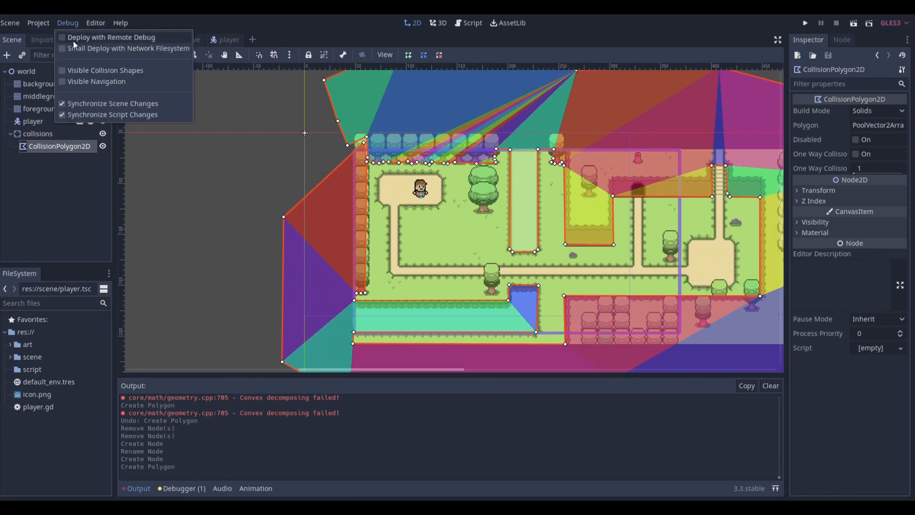
pyautogui.click(62, 73)
pyautogui.click(178, 176)
pyautogui.press('F6')
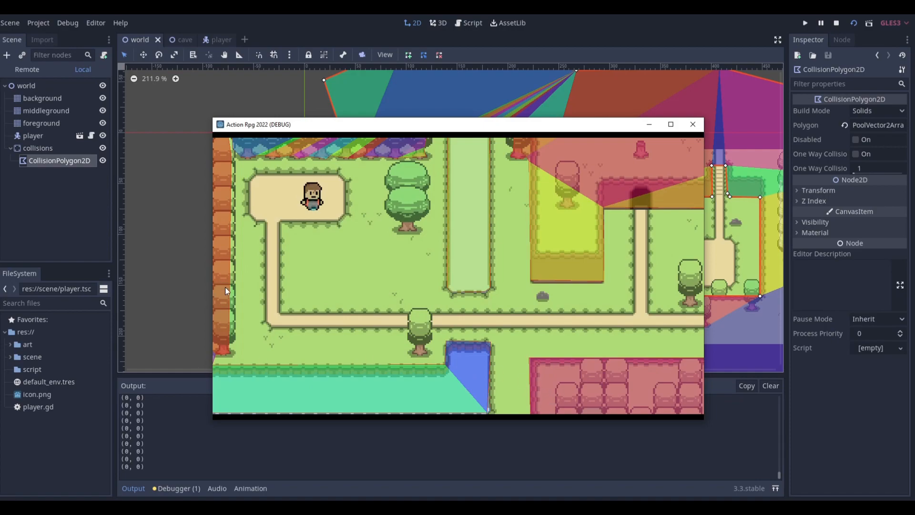
# Step: Test the west boundary by walking the player into the column of trees and down along it
pyautogui.press('Left')
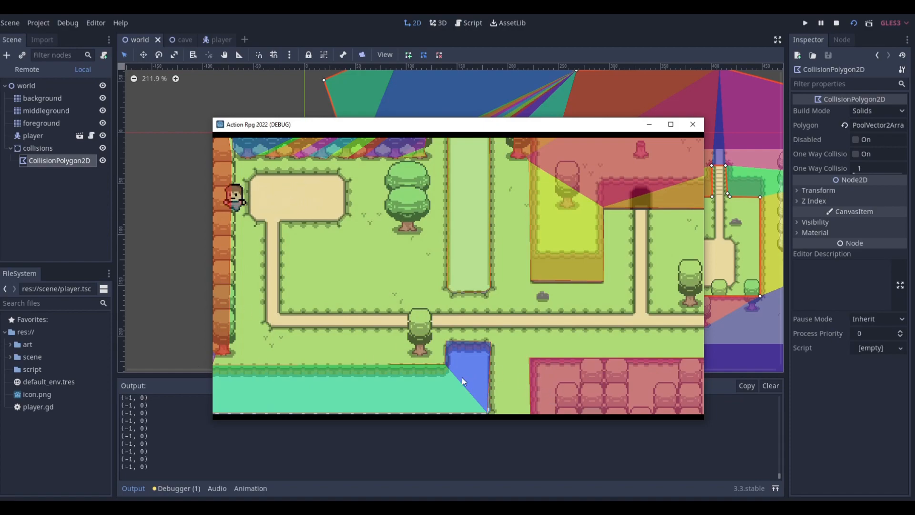
pyautogui.press('Left')
pyautogui.press('Right')
pyautogui.press('Down')
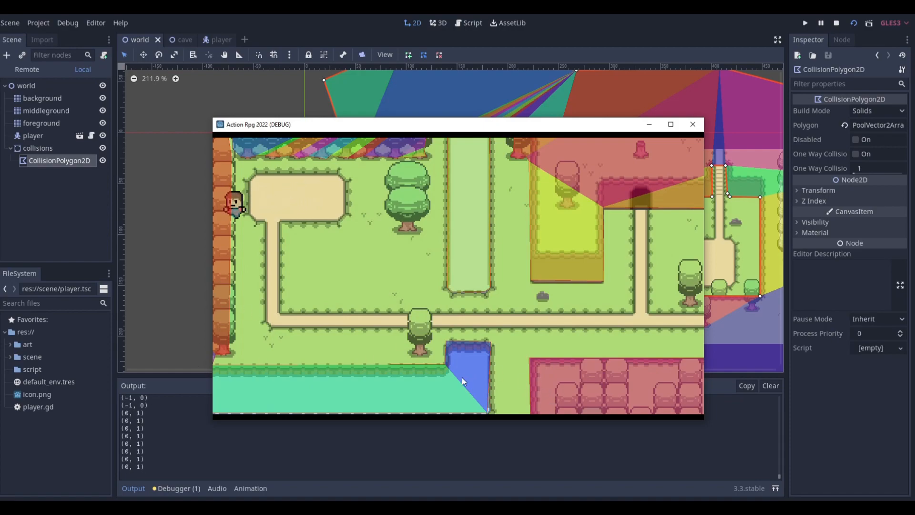
# Step: Walk the player against the river's west bank and over to the lone tree by the path, and stop the game
pyautogui.press('Right')
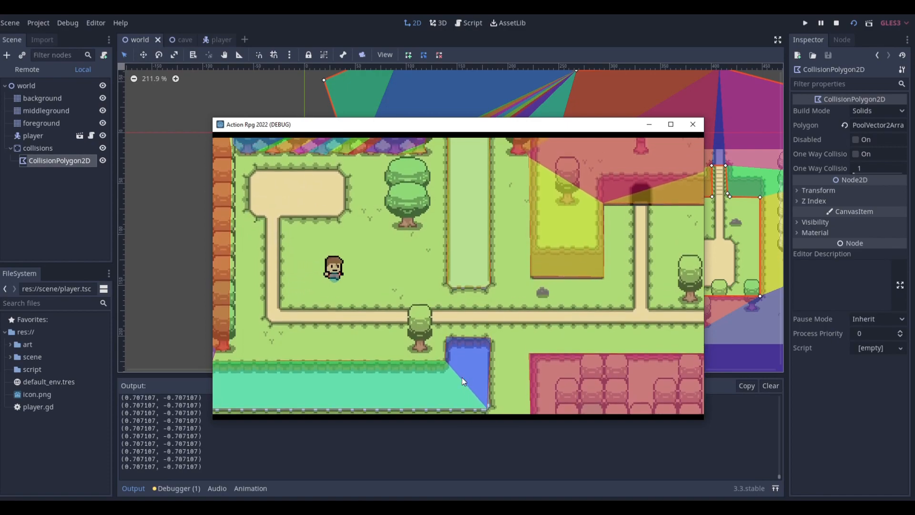
pyautogui.press('Up')
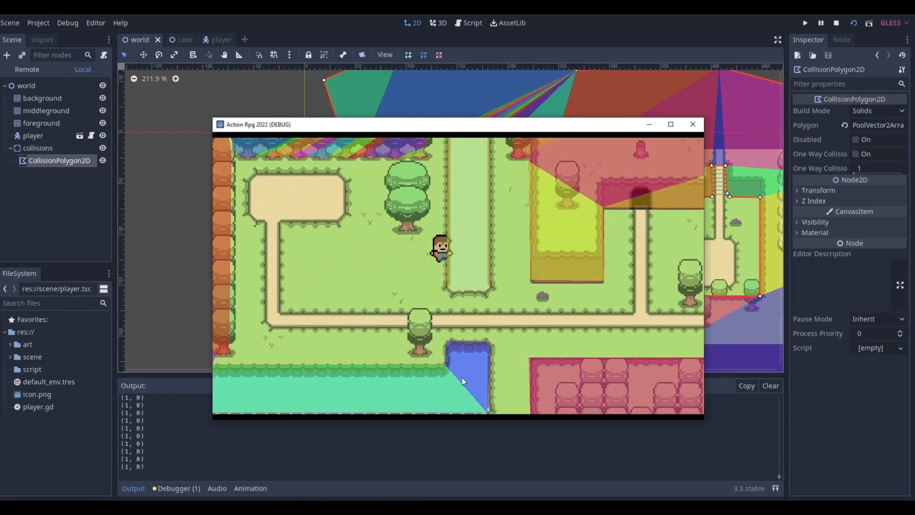
pyautogui.press('Left')
pyautogui.press('Down')
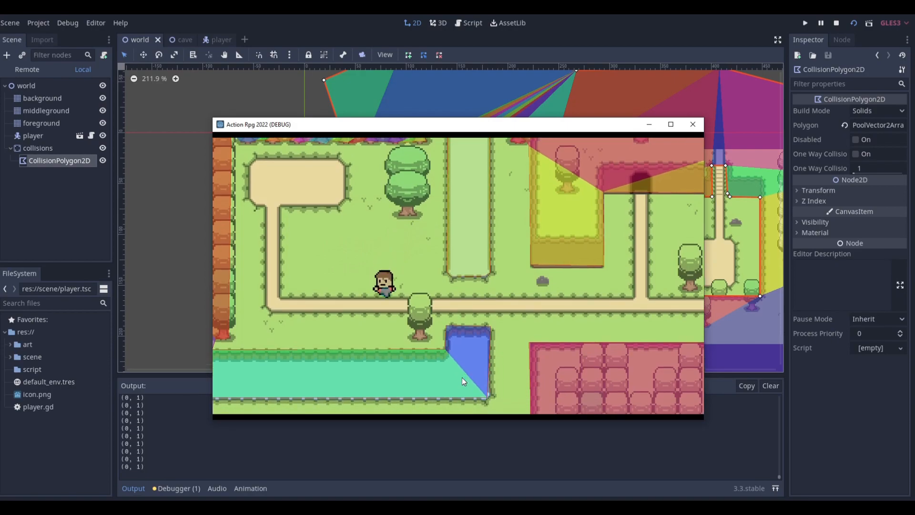
pyautogui.press('Up')
pyautogui.press('Right')
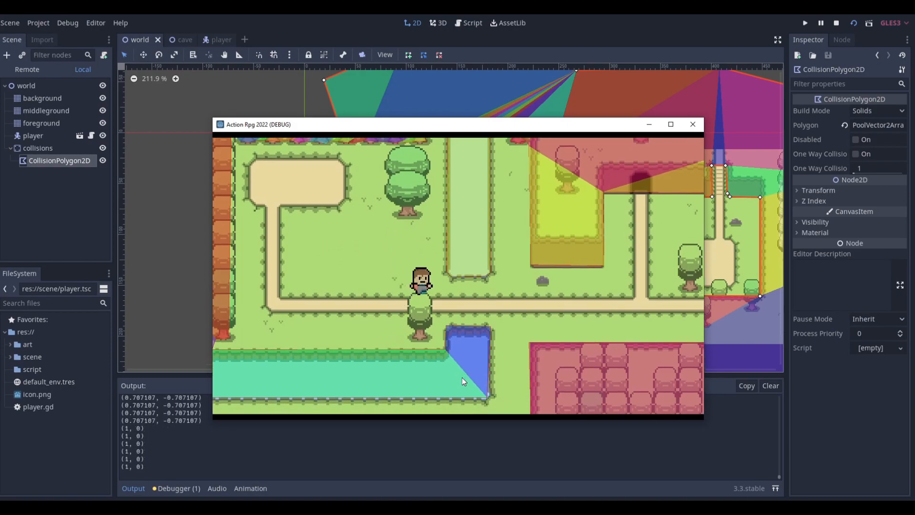
pyautogui.click(692, 124)
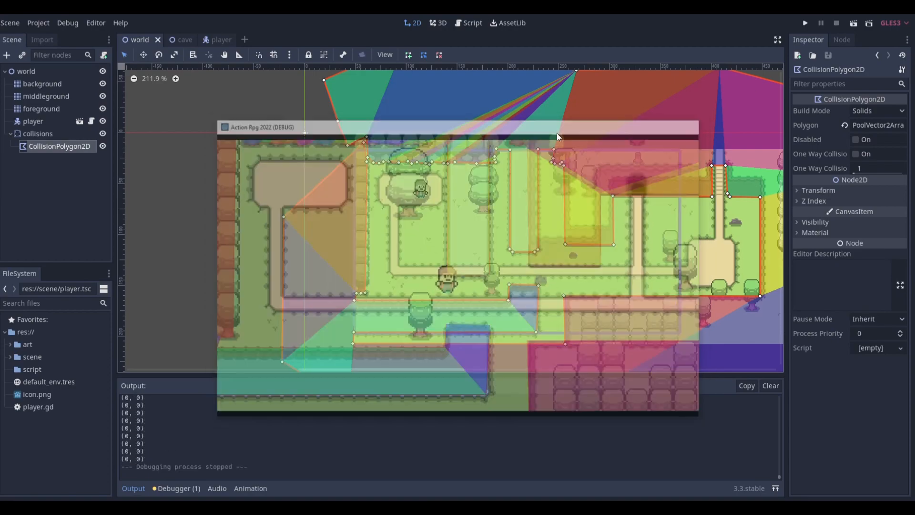
# Step: Hide the CollisionPolygon2D node in the world scene
pyautogui.click(102, 147)
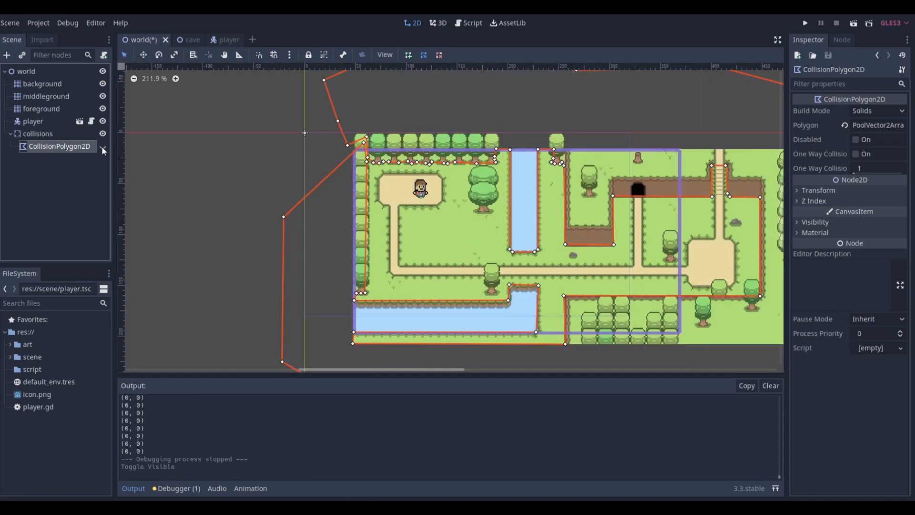
pyautogui.scroll(-7, 436, 210)
pyautogui.click(718, 238)
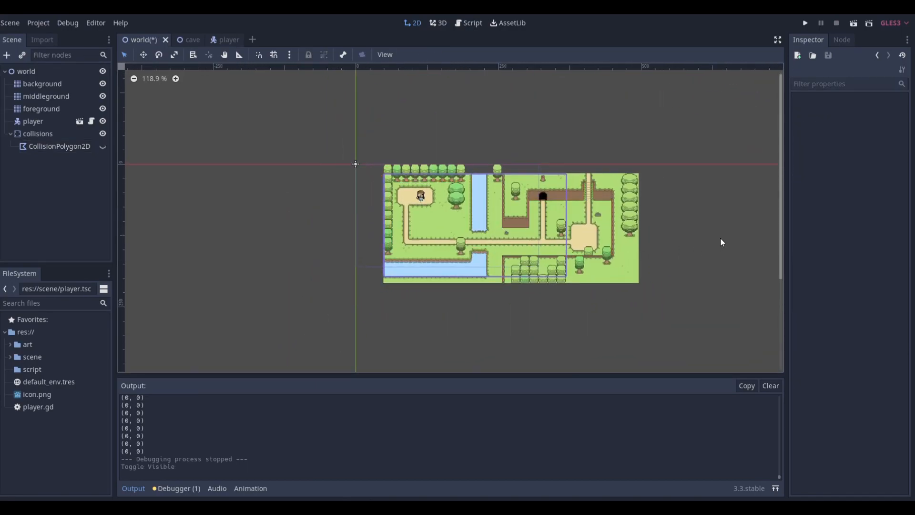
pyautogui.scroll(5, 712, 239)
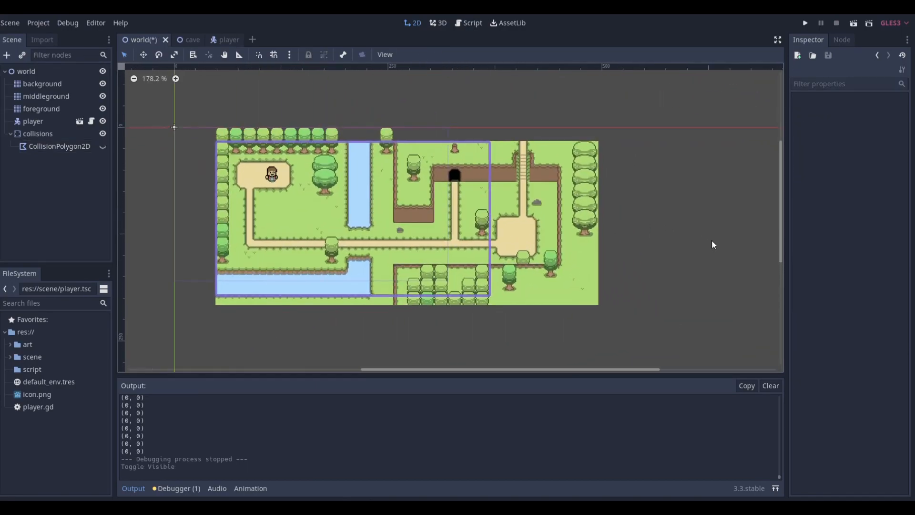
pyautogui.click(65, 25)
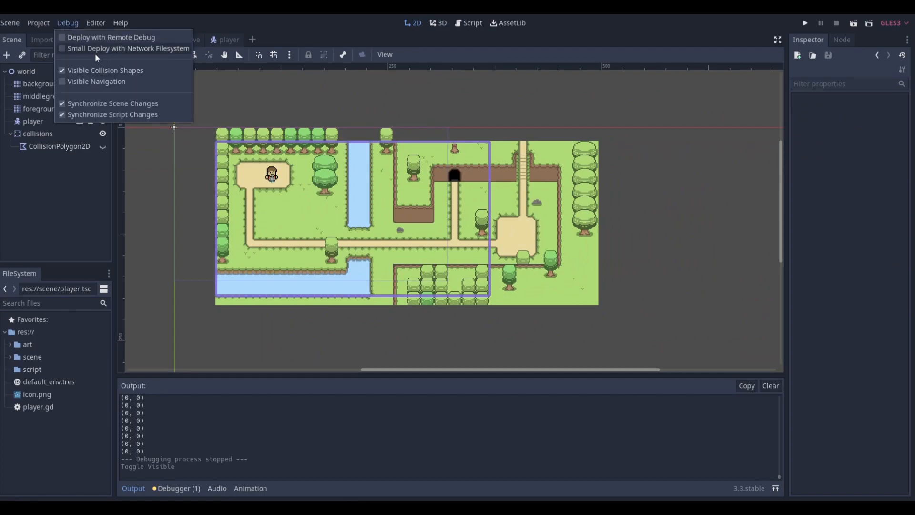
pyautogui.click(222, 86)
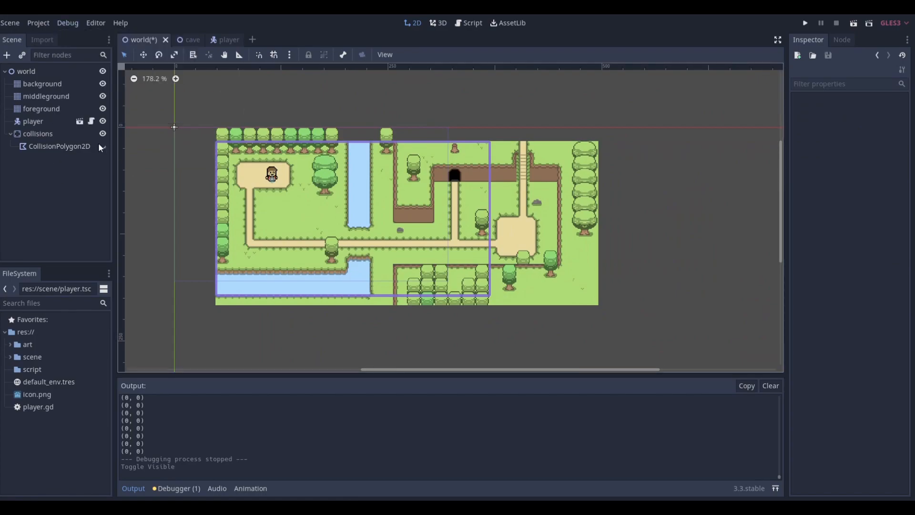
pyautogui.scroll(-3, 494, 247)
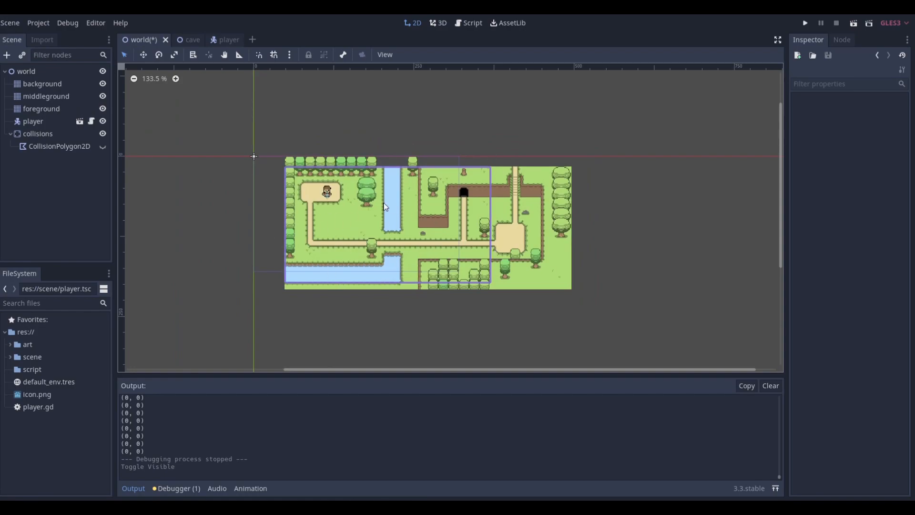
# Step: Run the game again and test the boundaries by walking the player along the west trees and near the southern lake
pyautogui.press('F5')
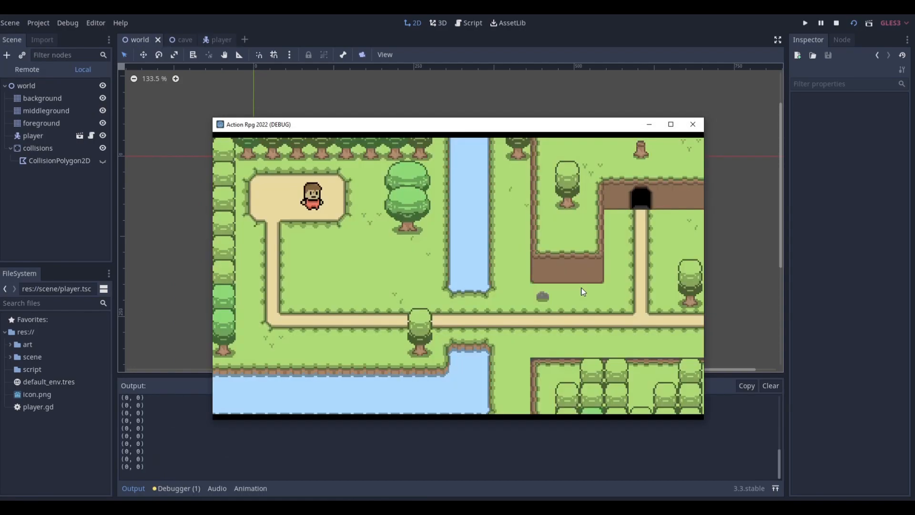
pyautogui.press('Left')
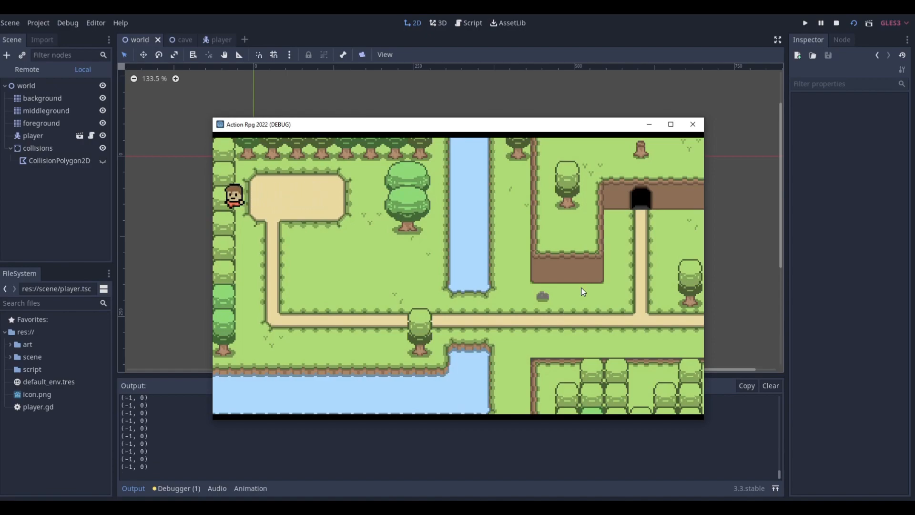
pyautogui.press('Down')
pyautogui.press('Right')
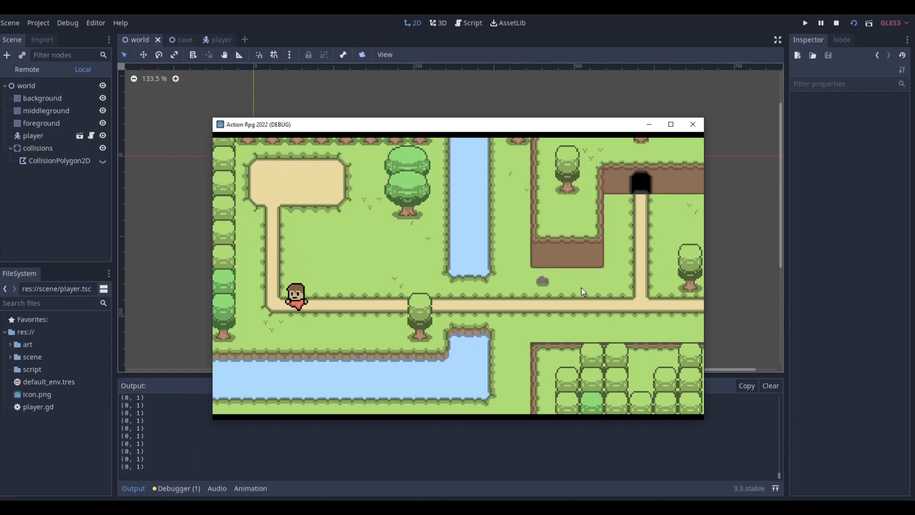
pyautogui.press('Right')
pyautogui.press('Up')
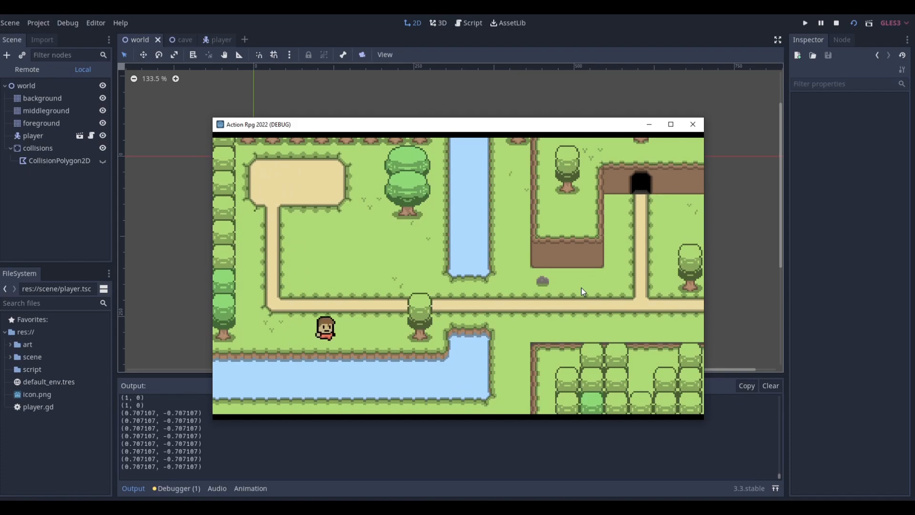
pyautogui.press('Left')
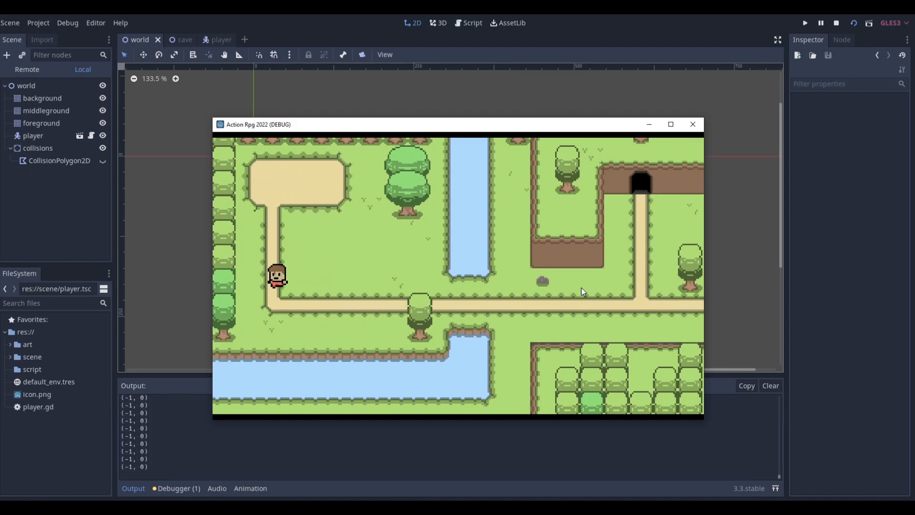
pyautogui.press('Up')
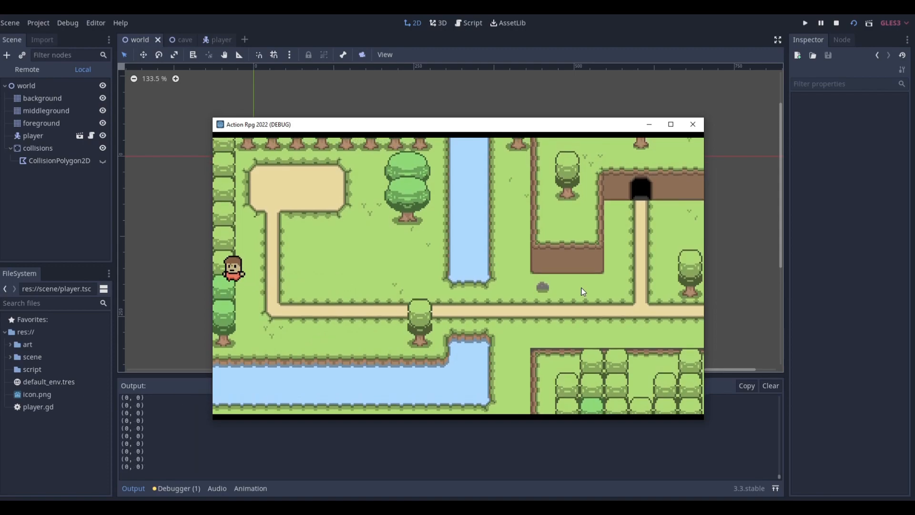
# Step: Walk the player past the lone tree on the path and around to its trunk to check overlap, and stop the game
pyautogui.press('Right')
pyautogui.press('Down')
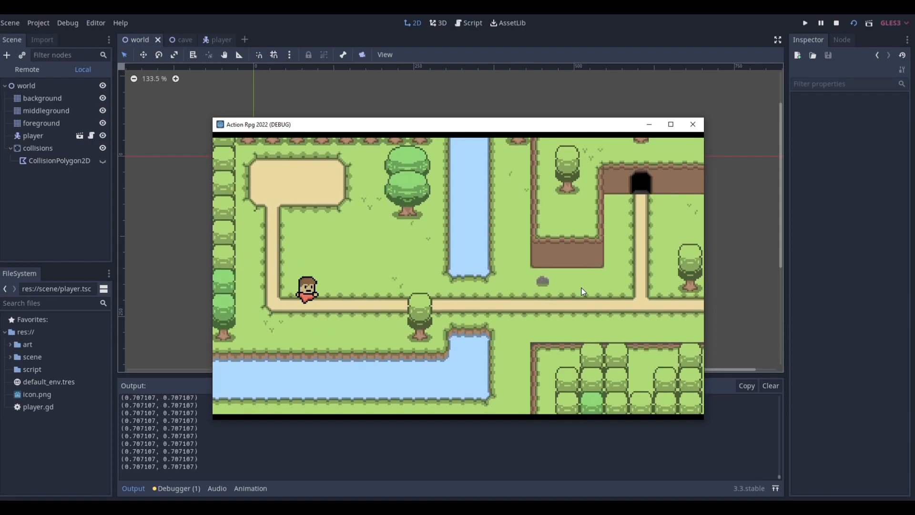
pyautogui.press('Up')
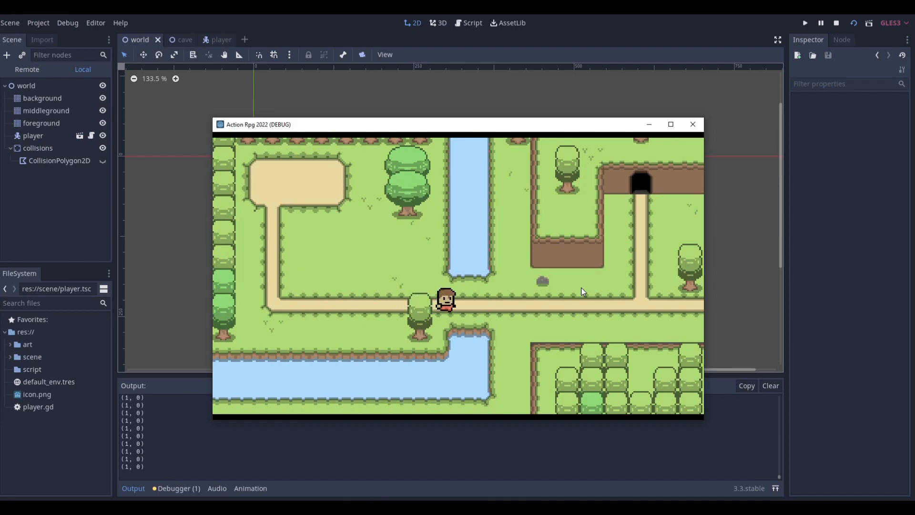
pyautogui.press('Down')
pyautogui.press('Left')
pyautogui.press('Down')
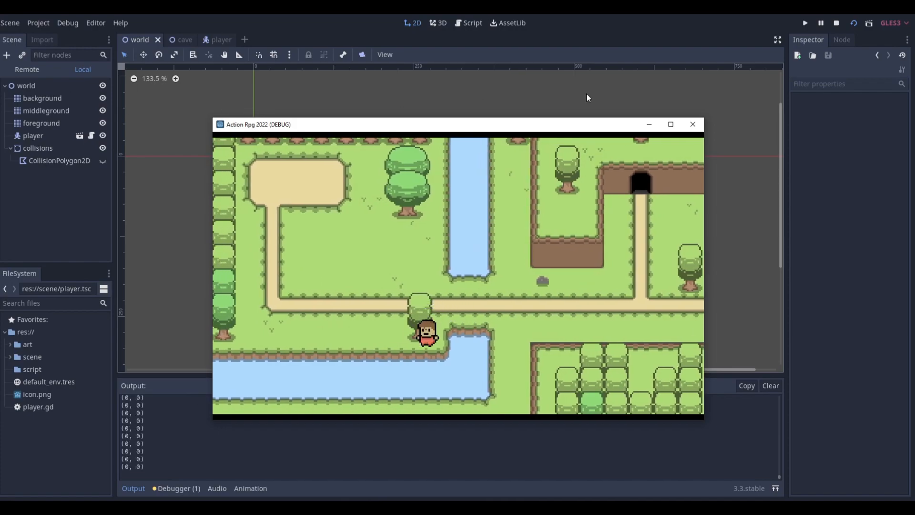
pyautogui.click(691, 124)
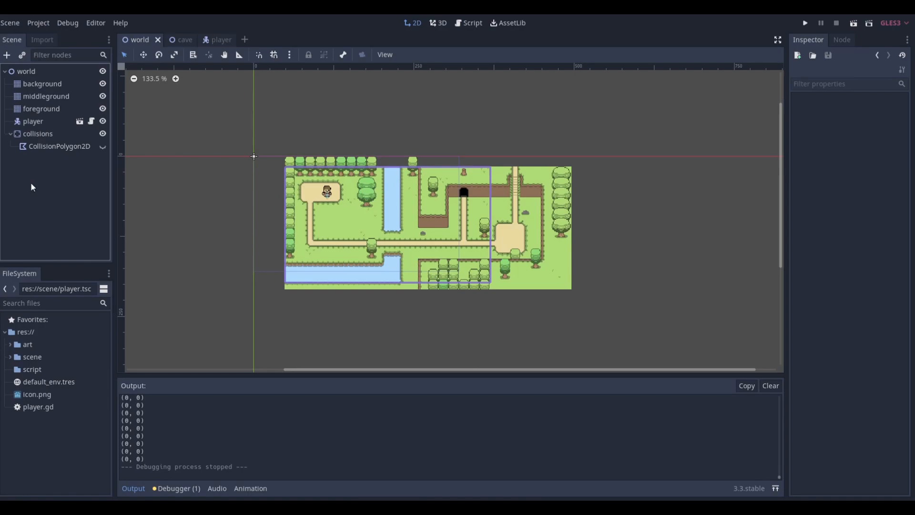
# Step: Collapse the collisions node and add a YSort node as a child of the world root
pyautogui.click(9, 135)
pyautogui.click(26, 71)
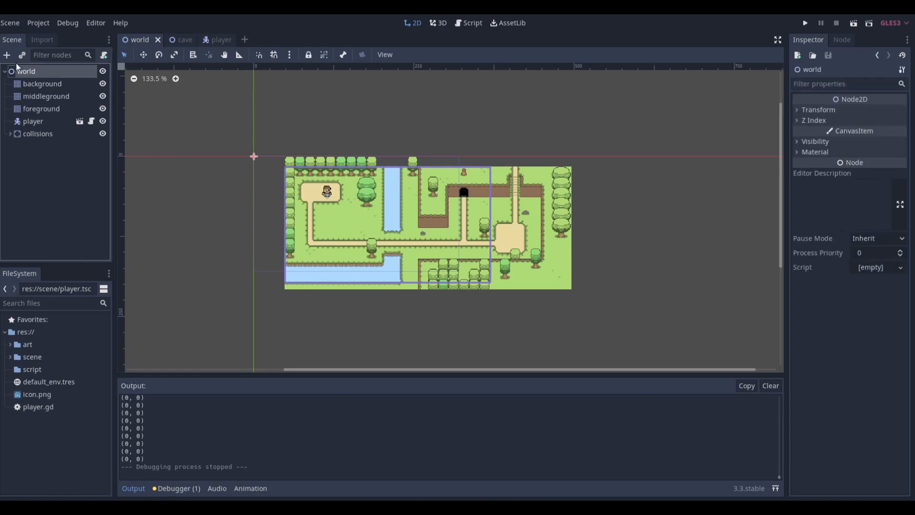
pyautogui.click(7, 55)
pyautogui.write('Y')
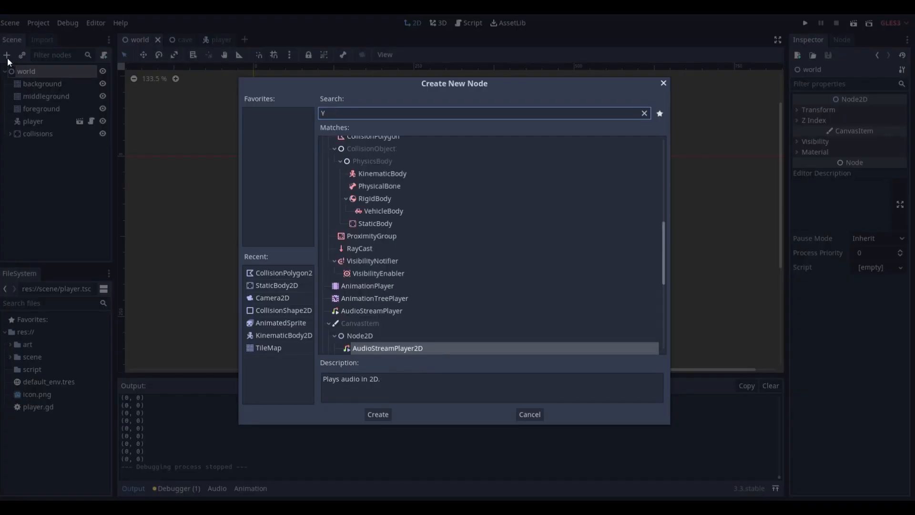
pyautogui.write('so')
pyautogui.press('Return')
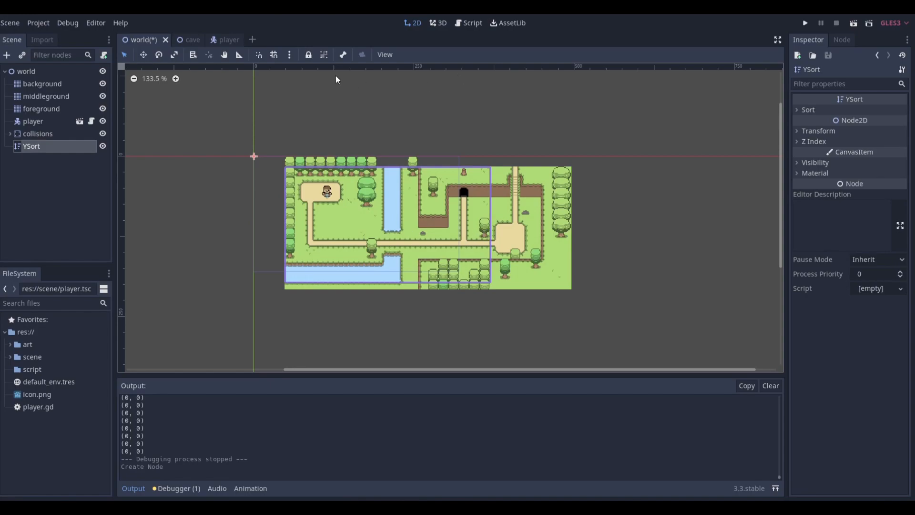
# Step: Create a new scene with a StaticBody2D as its root node
pyautogui.click(370, 247)
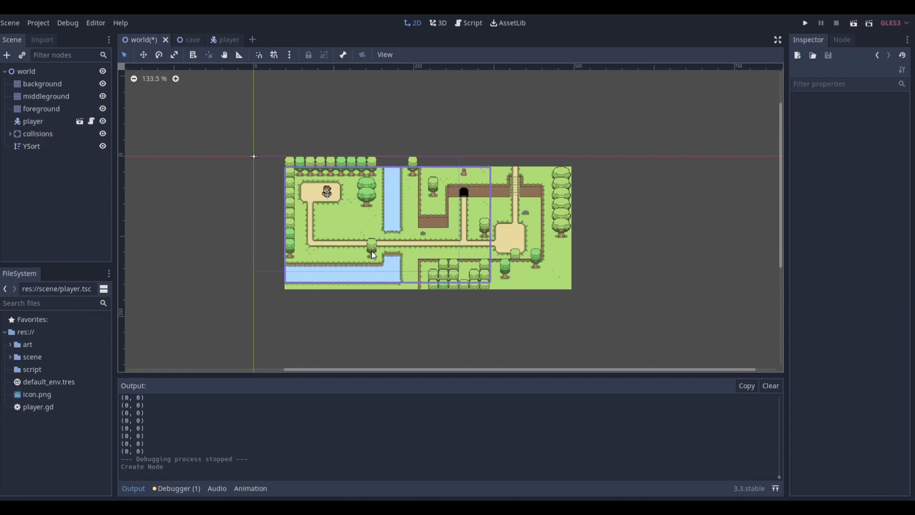
pyautogui.click(253, 40)
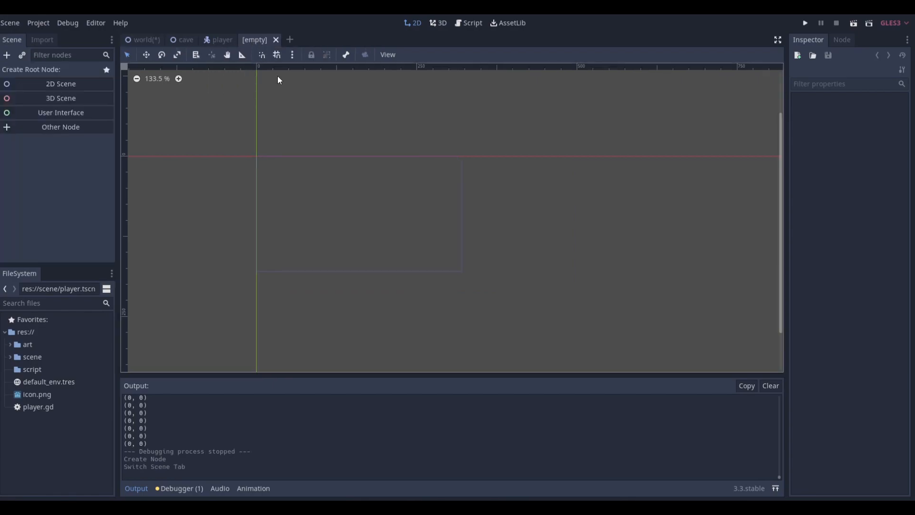
pyautogui.click(65, 128)
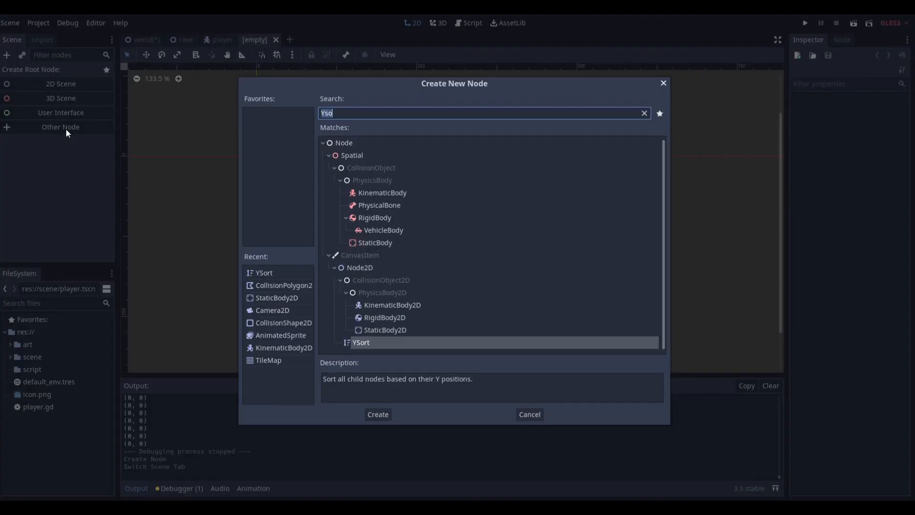
pyautogui.write('static')
pyautogui.press('Return')
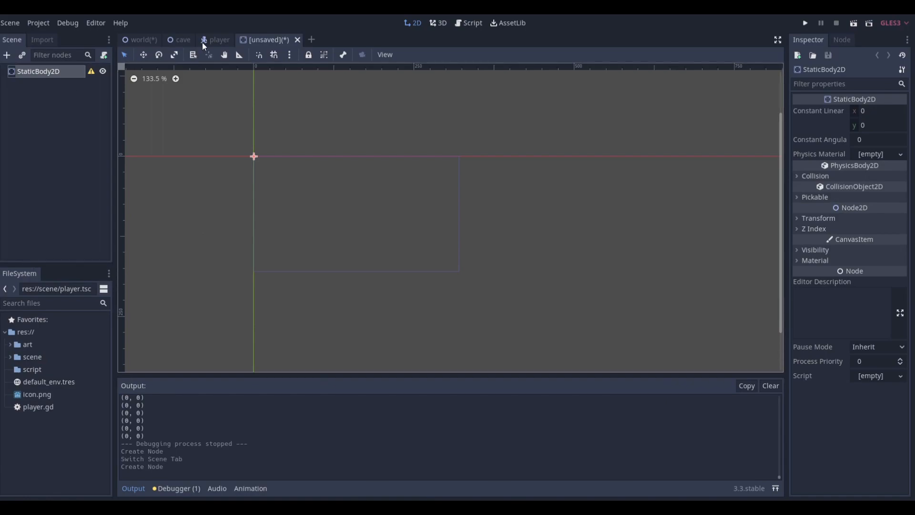
# Step: Rename the root node to "small tree" and save the scene as small tree.tscn in the scene folder
pyautogui.doubleClick(41, 71)
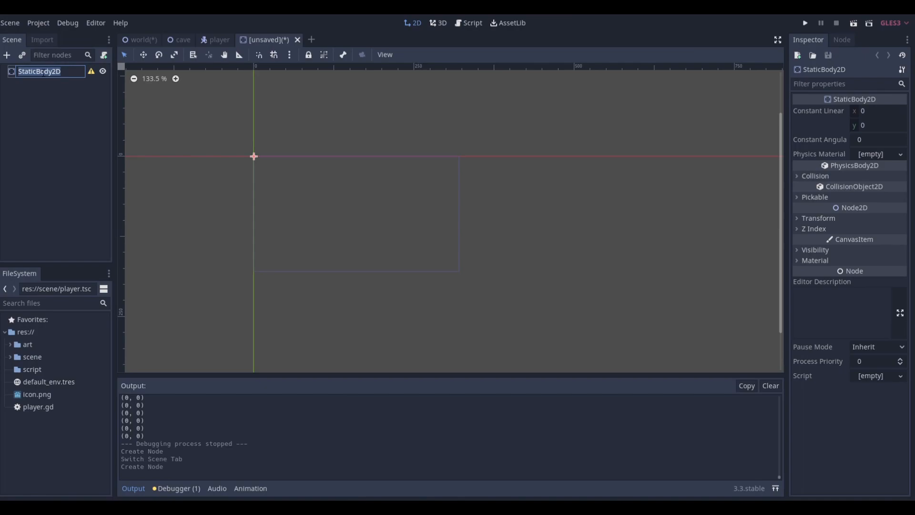
pyautogui.write('small tree')
pyautogui.press('Return')
pyautogui.hotkey('ctrl', 's')
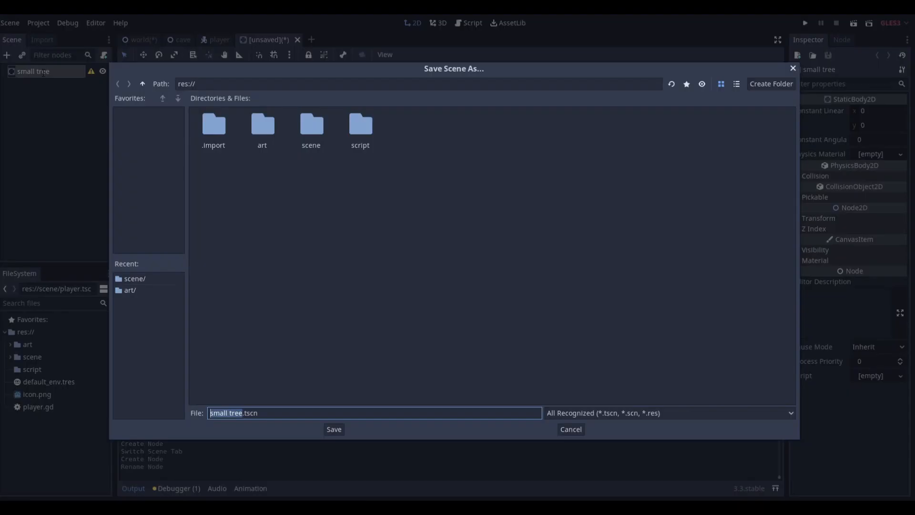
pyautogui.doubleClick(312, 126)
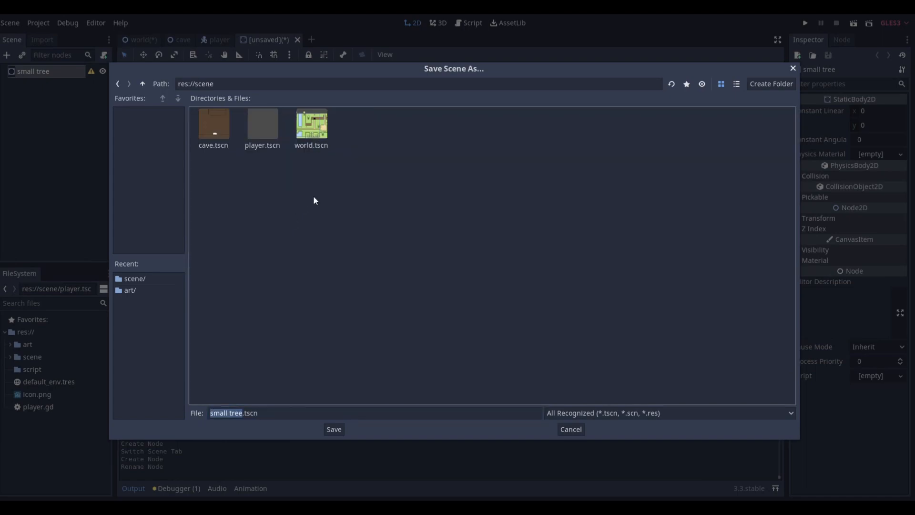
pyautogui.click(334, 429)
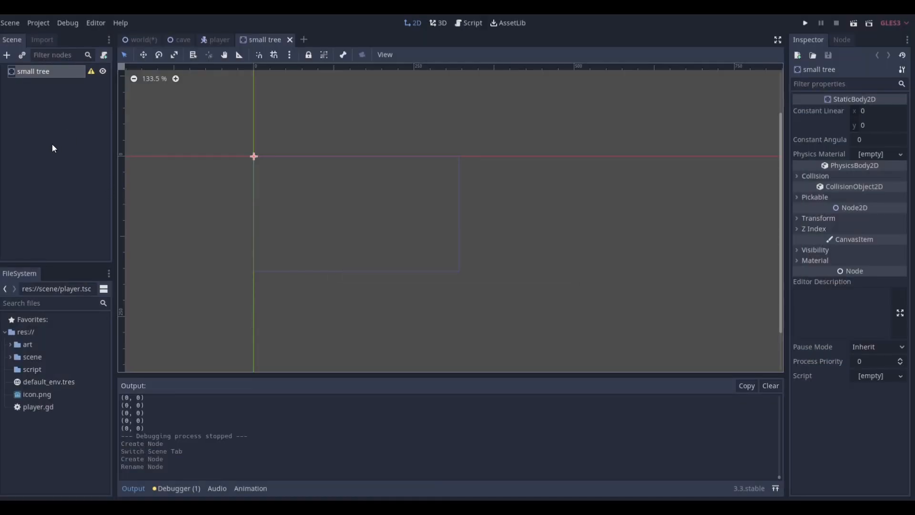
# Step: Add an AnimatedSprite and a CollisionShape2D as children of the small tree root node
pyautogui.click(7, 55)
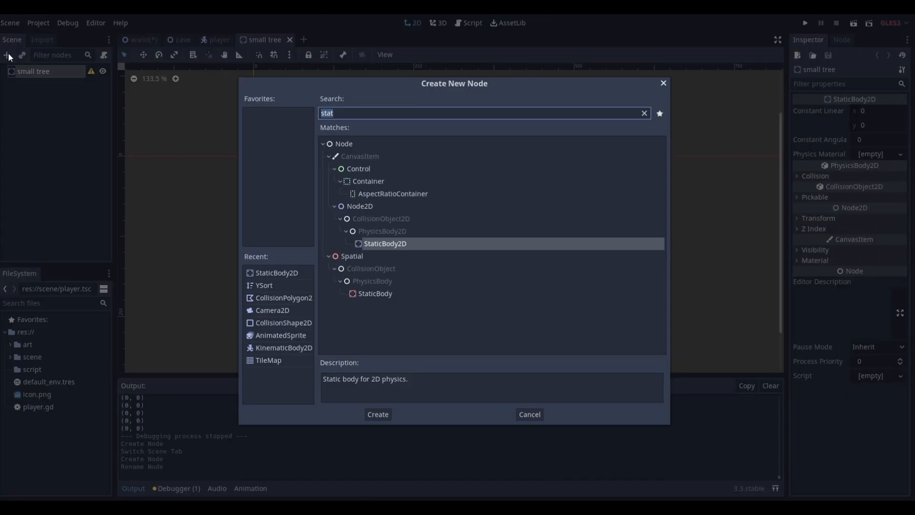
pyautogui.write('anima')
pyautogui.press('Return')
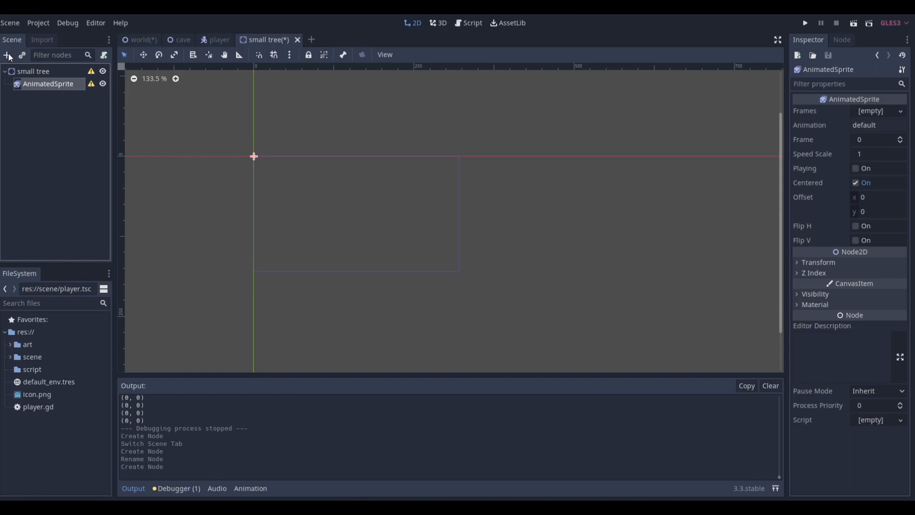
pyautogui.click(40, 73)
pyautogui.click(10, 56)
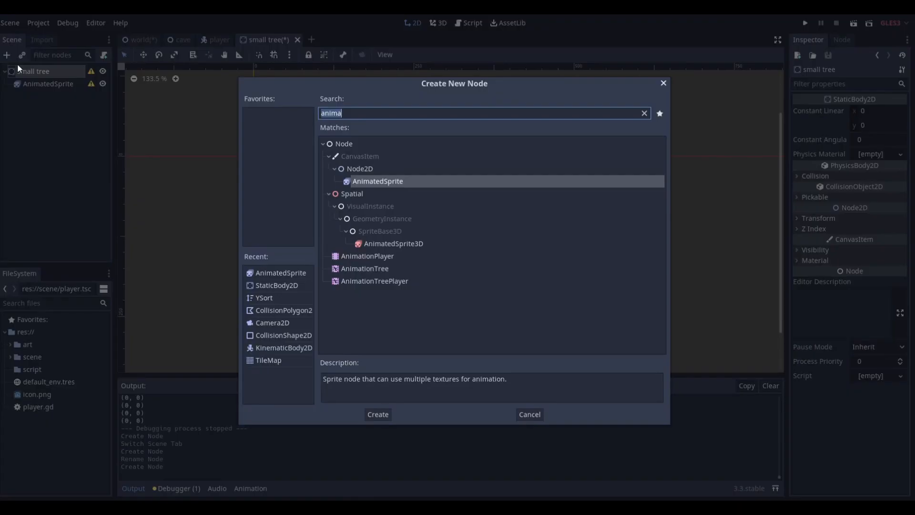
pyautogui.write('coll')
pyautogui.press('Down')
pyautogui.press('Return')
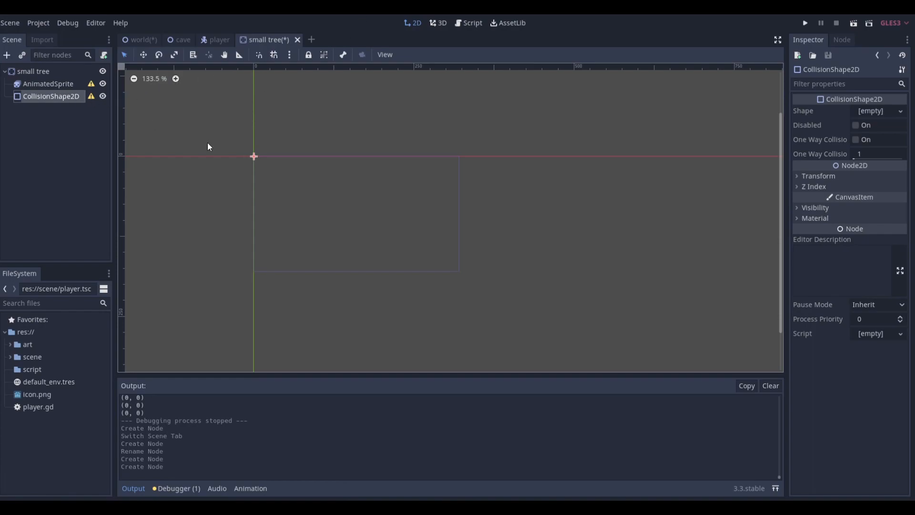
# Step: Give the AnimatedSprite a new SpriteFrames resource, open it for editing and enlarge the frames editor
pyautogui.scroll(5, 208, 144)
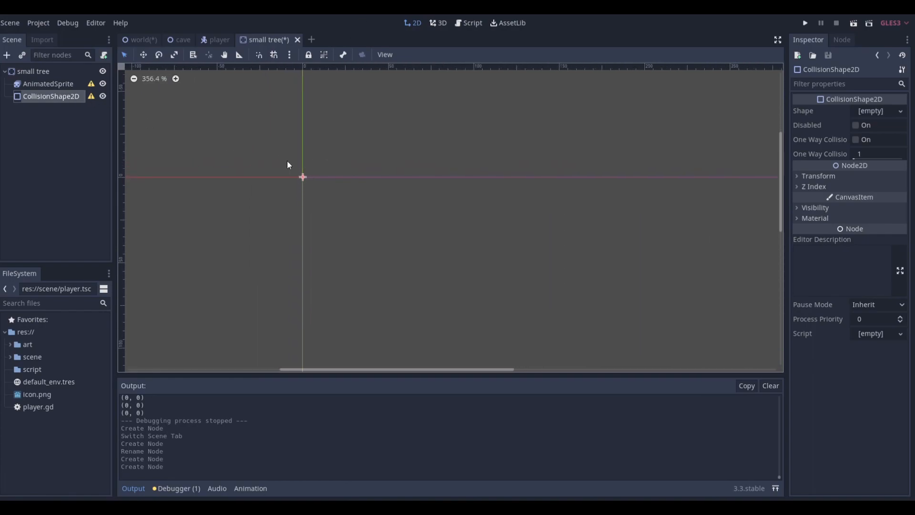
pyautogui.scroll(7, 281, 157)
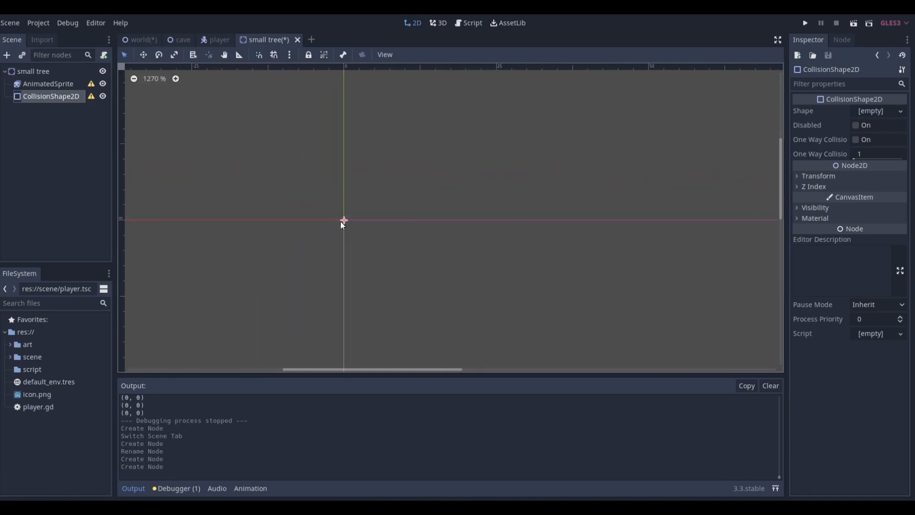
pyautogui.click(61, 71)
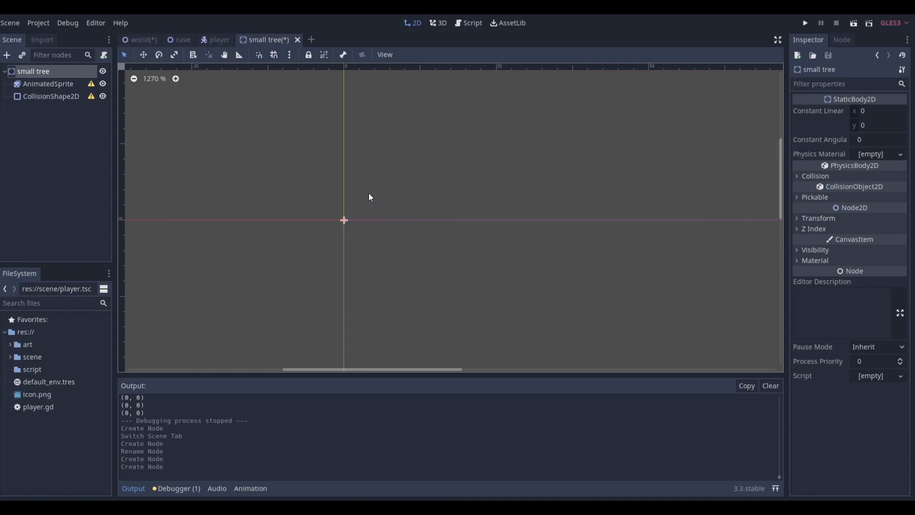
pyautogui.click(67, 85)
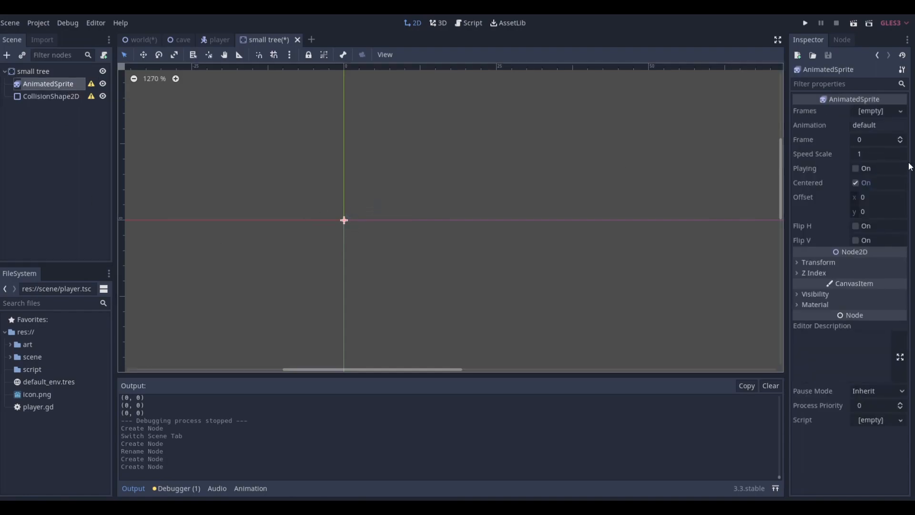
pyautogui.click(887, 113)
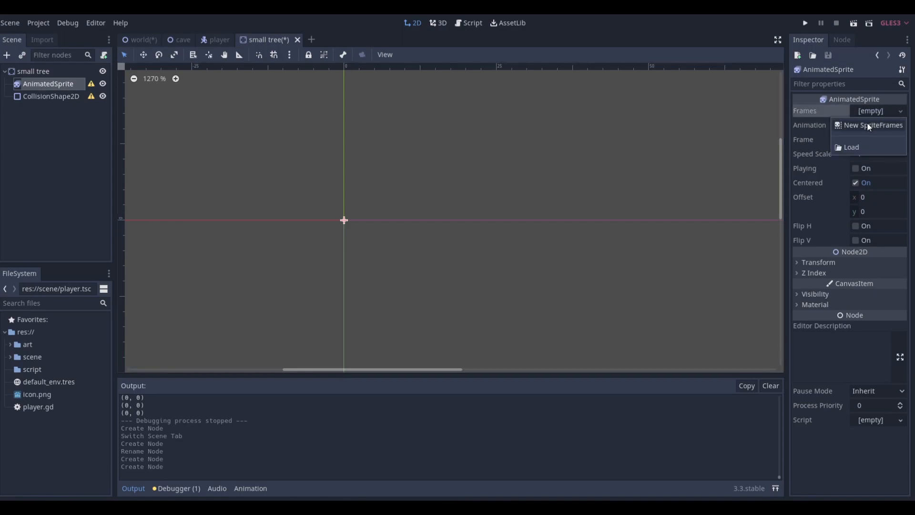
pyautogui.click(867, 122)
pyautogui.click(876, 112)
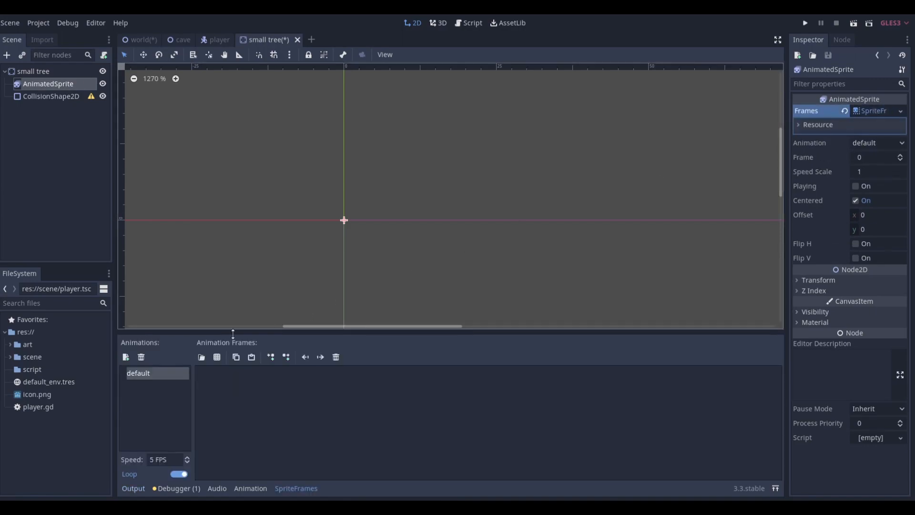
pyautogui.moveTo(312, 333); pyautogui.dragTo(256, 233)
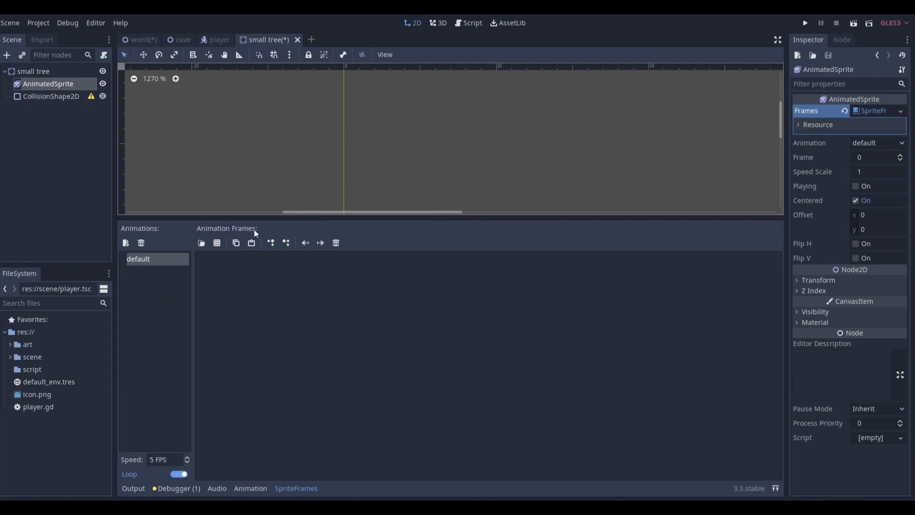
pyautogui.click(159, 261)
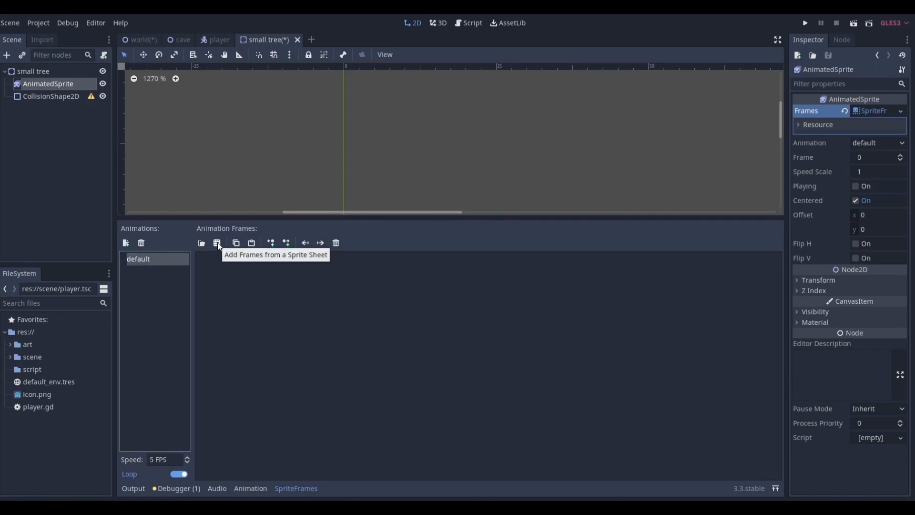
# Step: Add the narrow light-green tree from the art folder's Forest-Tileset.png, divided 10 horizontally by 6 vertically, as a frame of the default animation
pyautogui.click(217, 243)
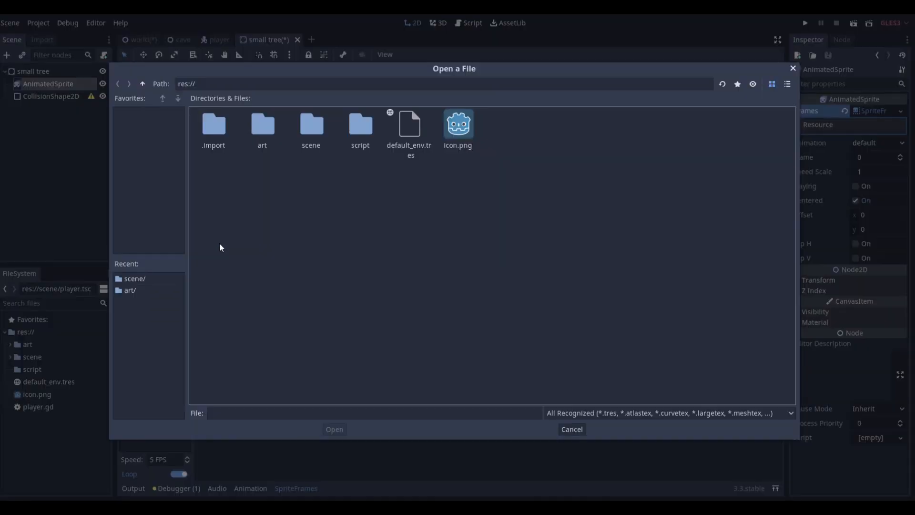
pyautogui.doubleClick(261, 131)
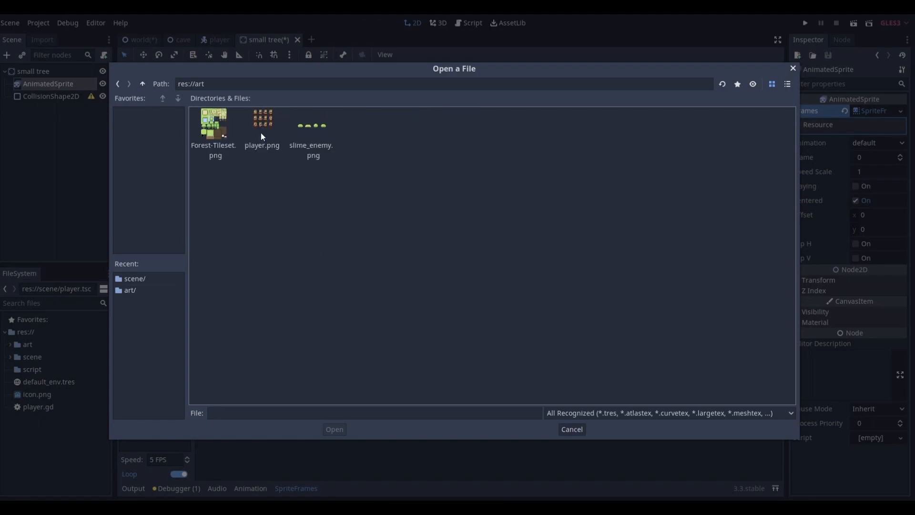
pyautogui.doubleClick(215, 133)
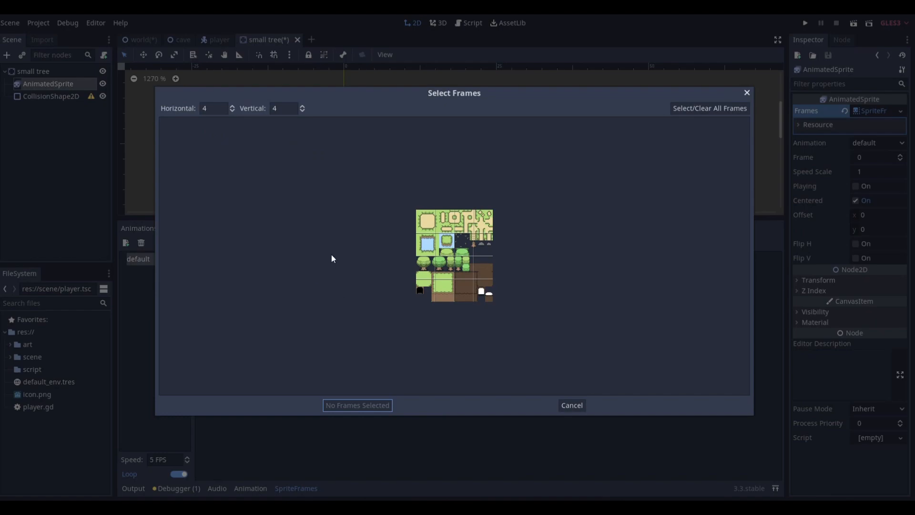
pyautogui.click(216, 110)
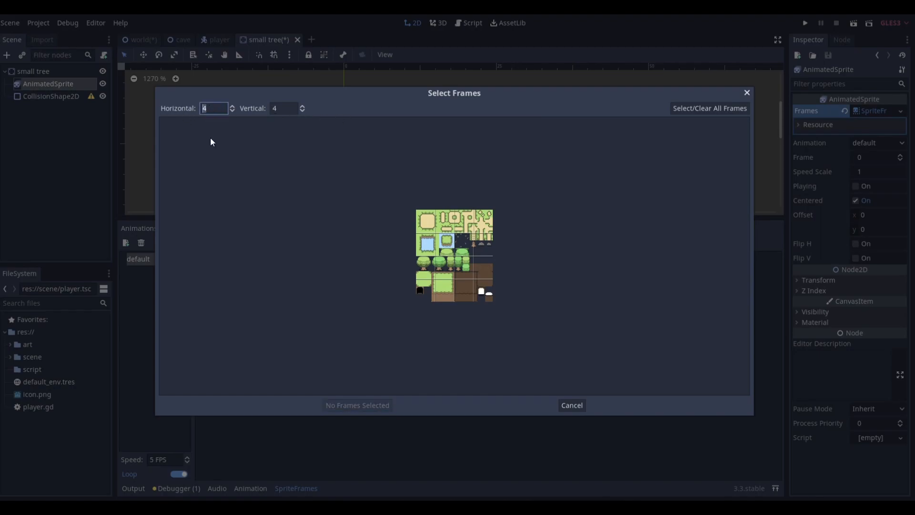
pyautogui.write('10')
pyautogui.click(277, 107)
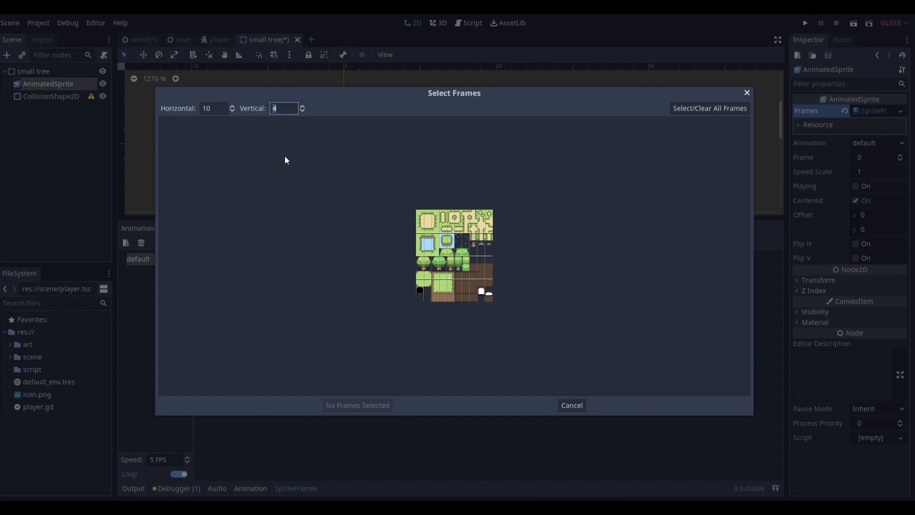
pyautogui.write('6')
pyautogui.press('Return')
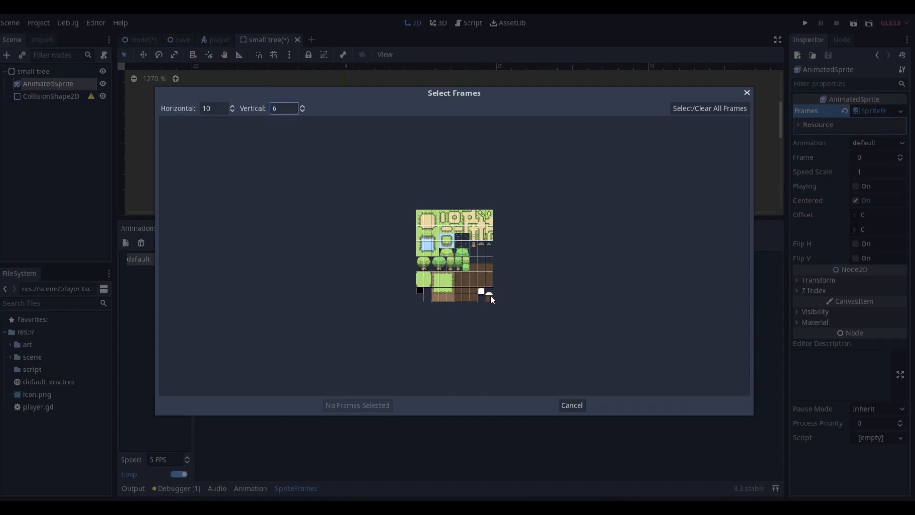
pyautogui.click(450, 265)
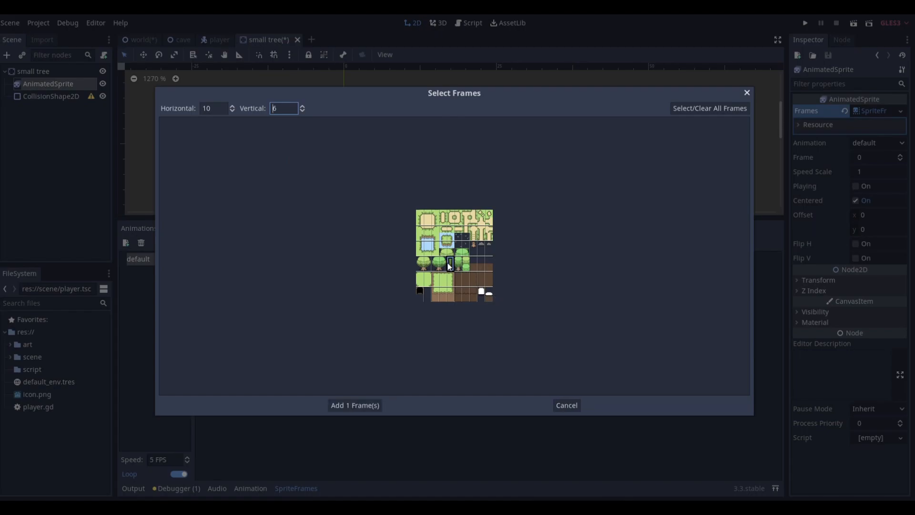
pyautogui.click(351, 405)
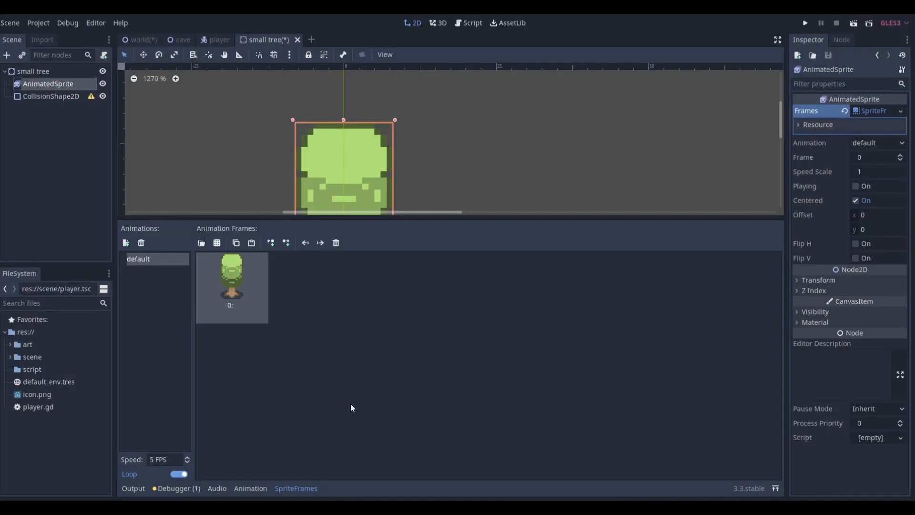
# Step: Move the tree sprite up so that the base of its trunk sits on the scene origin
pyautogui.scroll(-6, 395, 168)
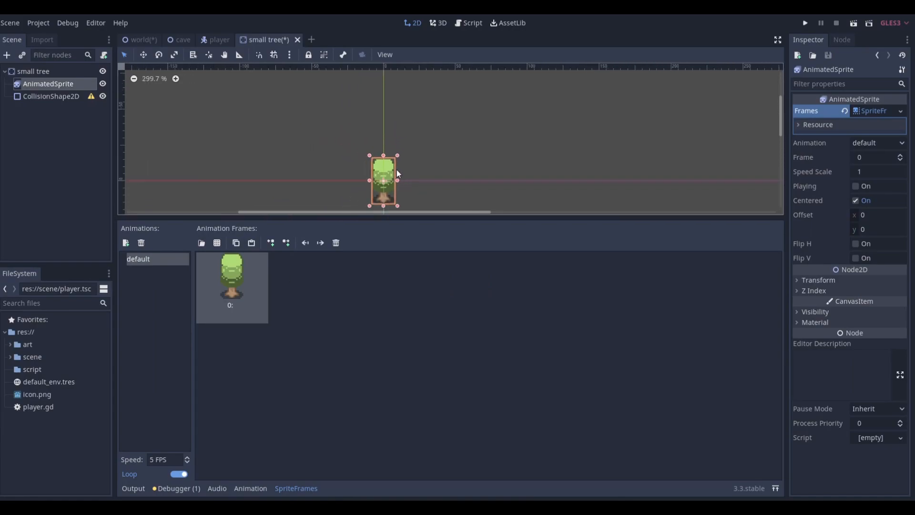
pyautogui.scroll(2, 397, 200)
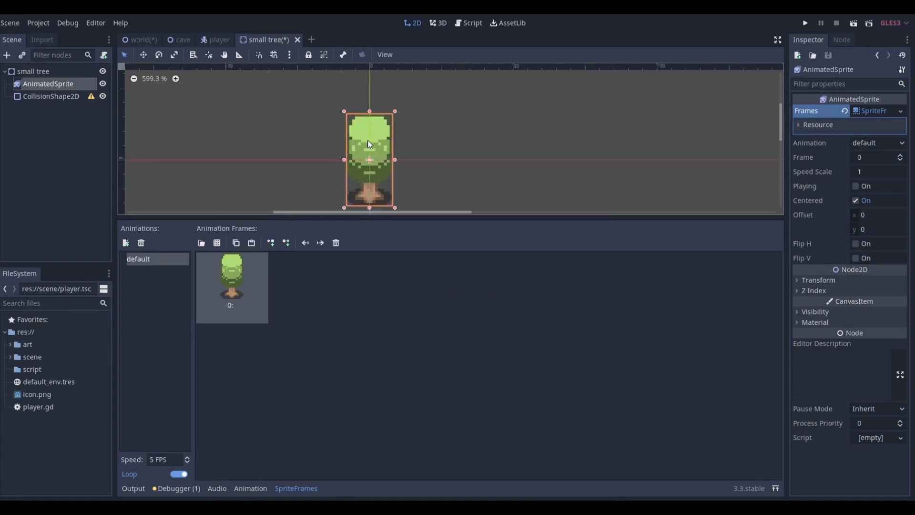
pyautogui.moveTo(371, 134)
pyautogui.mouseDown()
pyautogui.moveTo(374, 116)
pyautogui.moveTo(372, 124)
pyautogui.mouseUp()
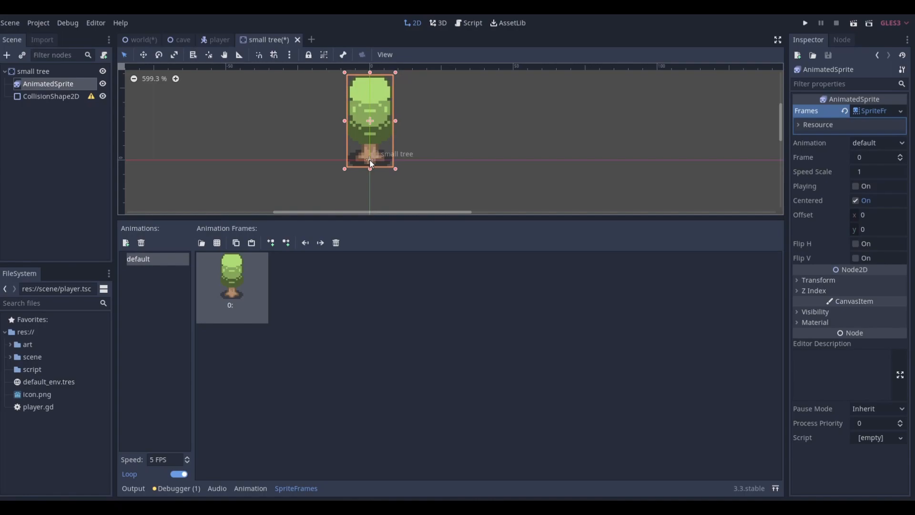
pyautogui.moveTo(371, 121); pyautogui.dragTo(372, 123)
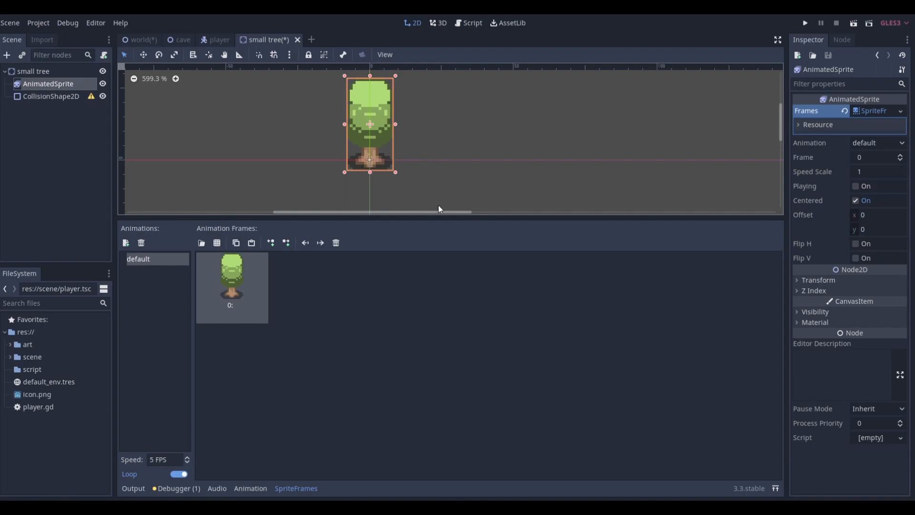
pyautogui.scroll(1, 438, 203)
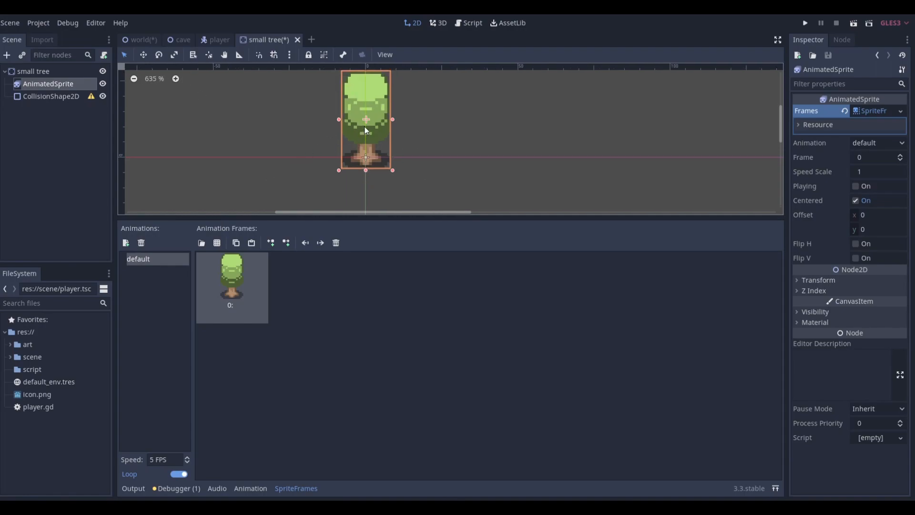
pyautogui.moveTo(364, 121); pyautogui.dragTo(366, 123)
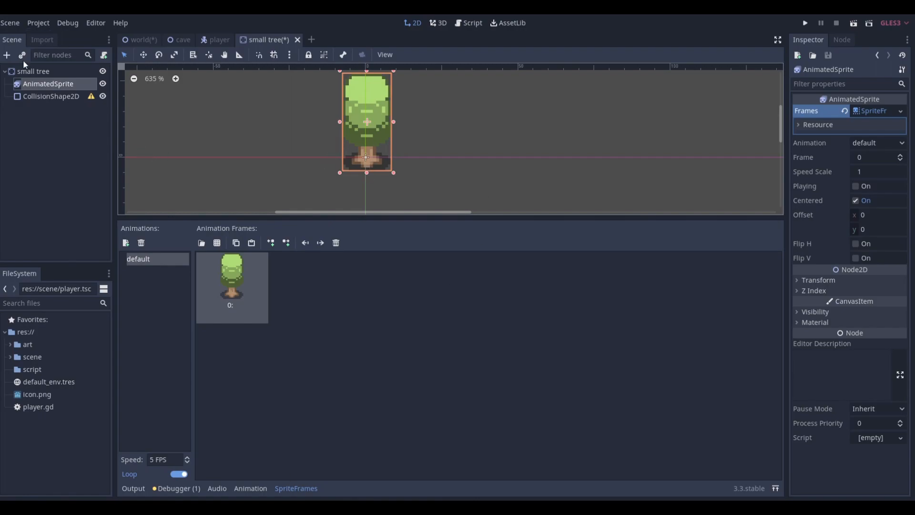
# Step: Give the tree's CollisionShape2D a new CircleShape2D and shrink its radius to about the width of the trunk
pyautogui.click(61, 97)
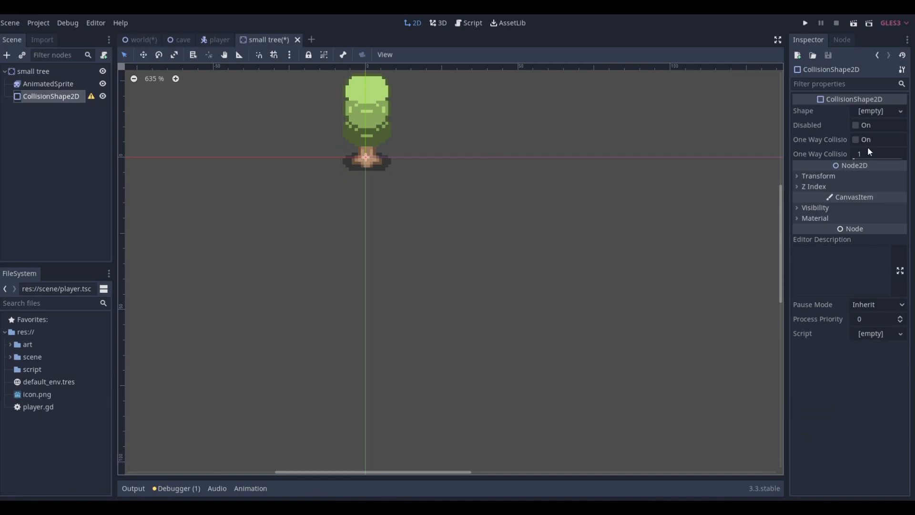
pyautogui.click(881, 109)
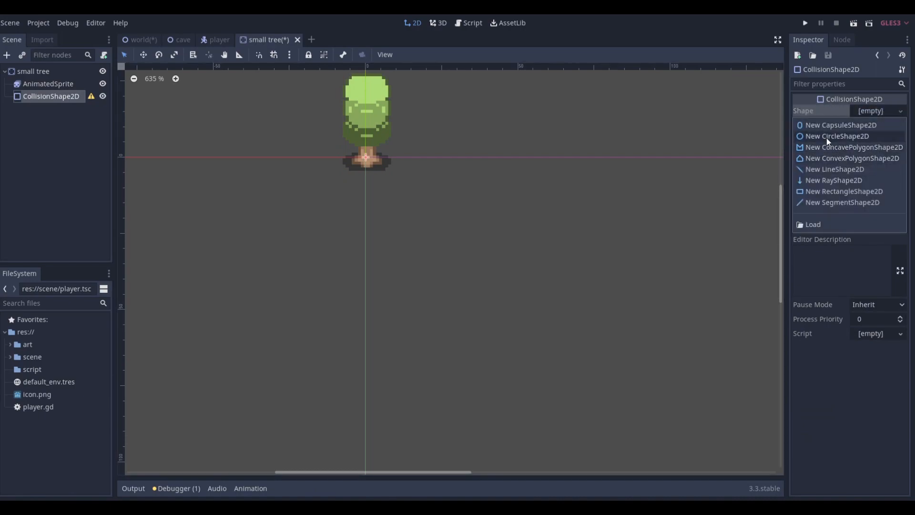
pyautogui.click(830, 136)
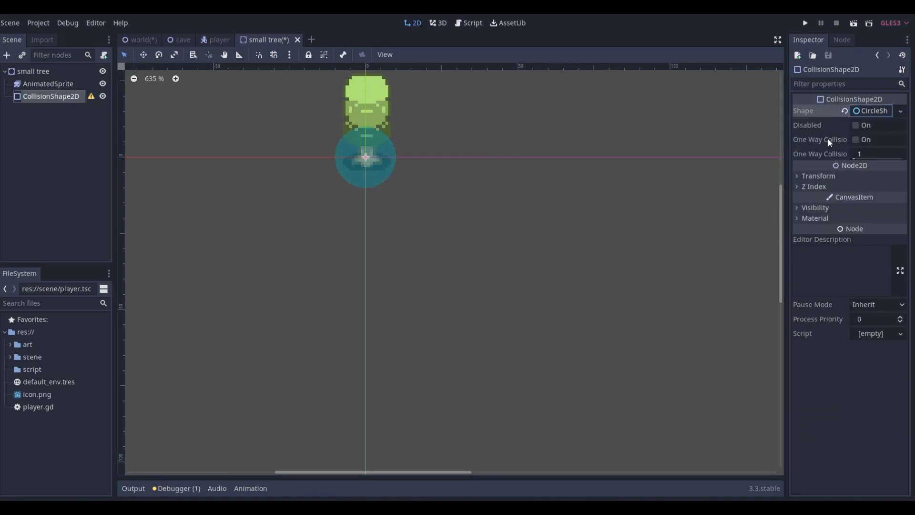
pyautogui.moveTo(395, 157)
pyautogui.mouseDown()
pyautogui.moveTo(376, 150)
pyautogui.moveTo(378, 158)
pyautogui.mouseUp()
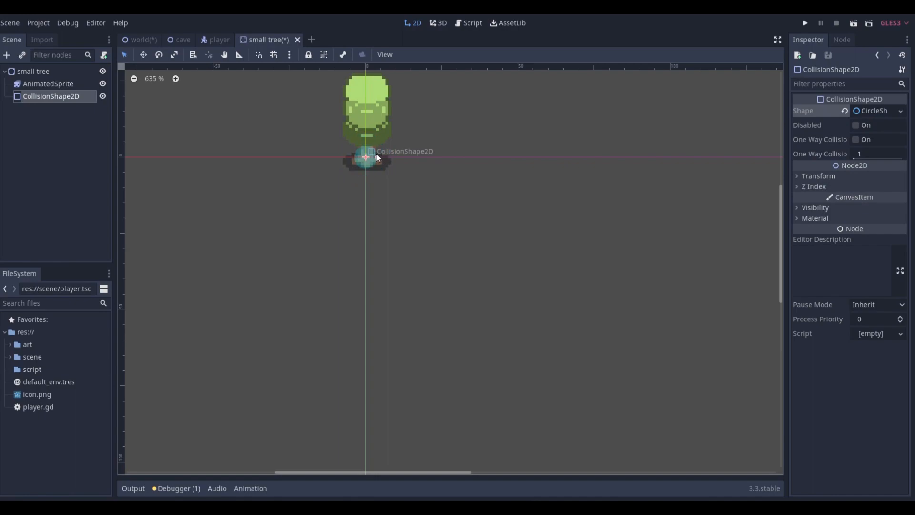
# Step: Nudge the tree sprite so its trunk is centred on the collision circle, then save the small tree and world scenes
pyautogui.click(369, 104)
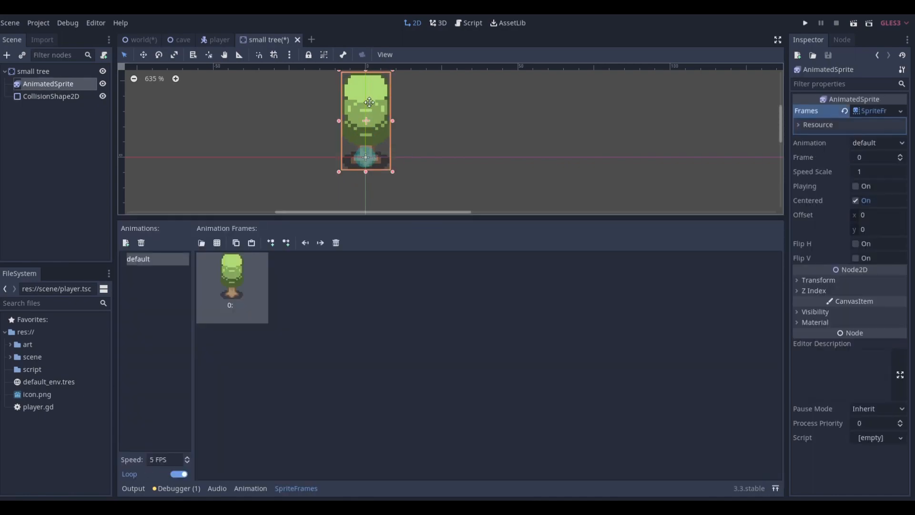
pyautogui.moveTo(369, 103); pyautogui.dragTo(369, 103)
pyautogui.click(523, 195)
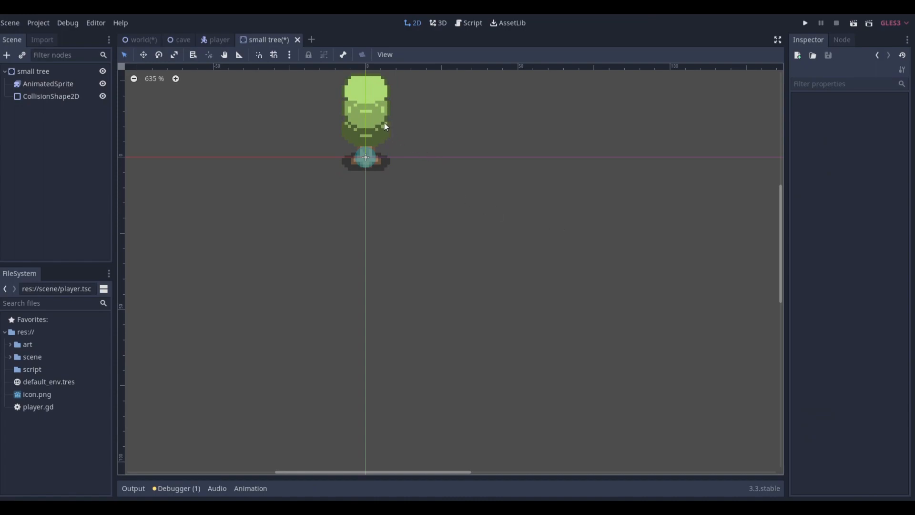
pyautogui.hotkey('ctrl', 's')
pyautogui.click(137, 40)
pyautogui.hotkey('ctrl', 's')
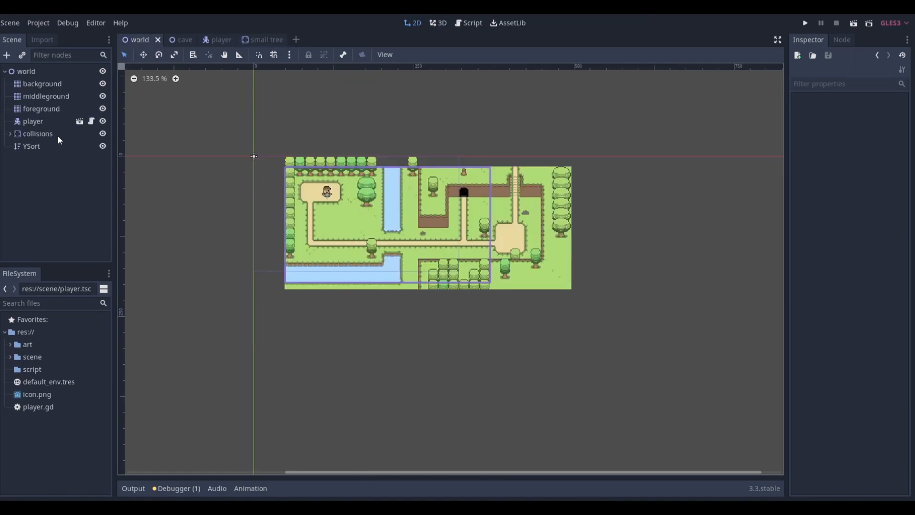
# Step: Instance scene/small tree.tscn under the YSort node and align it with the tree on the horizontal path, just west of the river
pyautogui.click(43, 145)
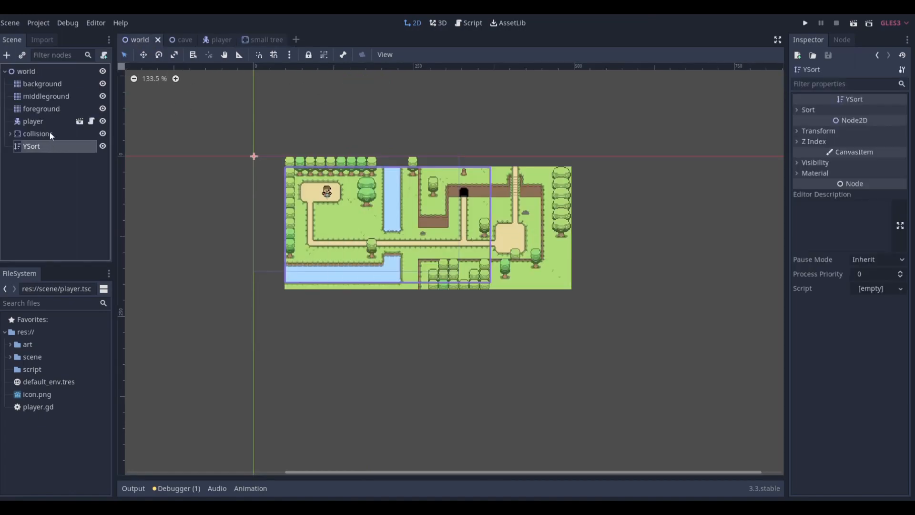
pyautogui.click(24, 53)
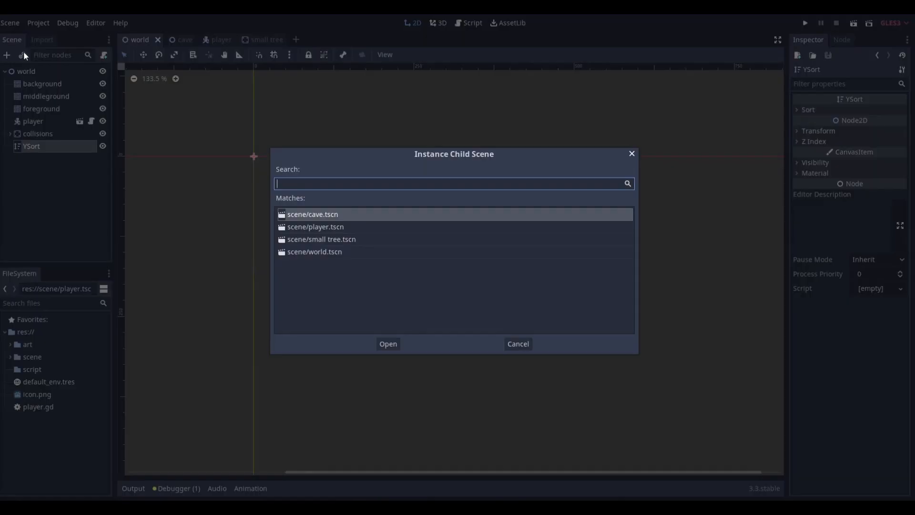
pyautogui.doubleClick(327, 239)
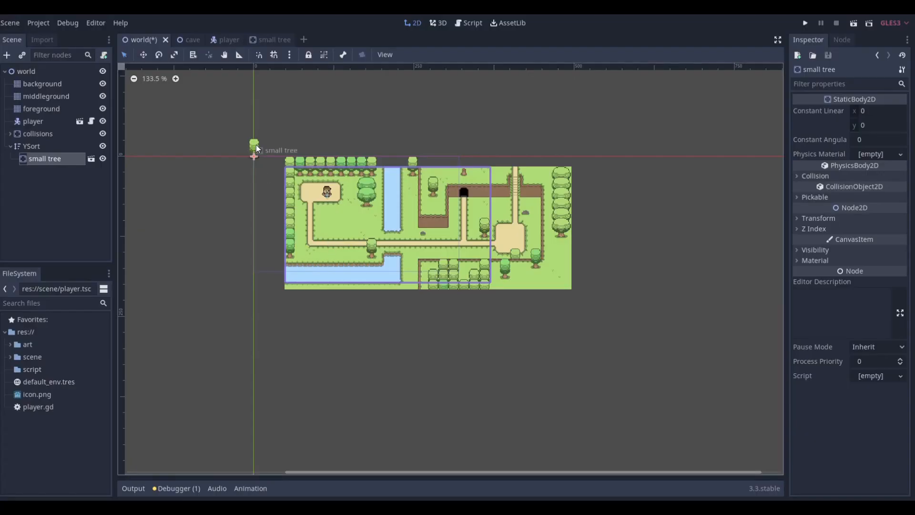
pyautogui.moveTo(253, 147); pyautogui.dragTo(353, 235)
pyautogui.scroll(5, 373, 250)
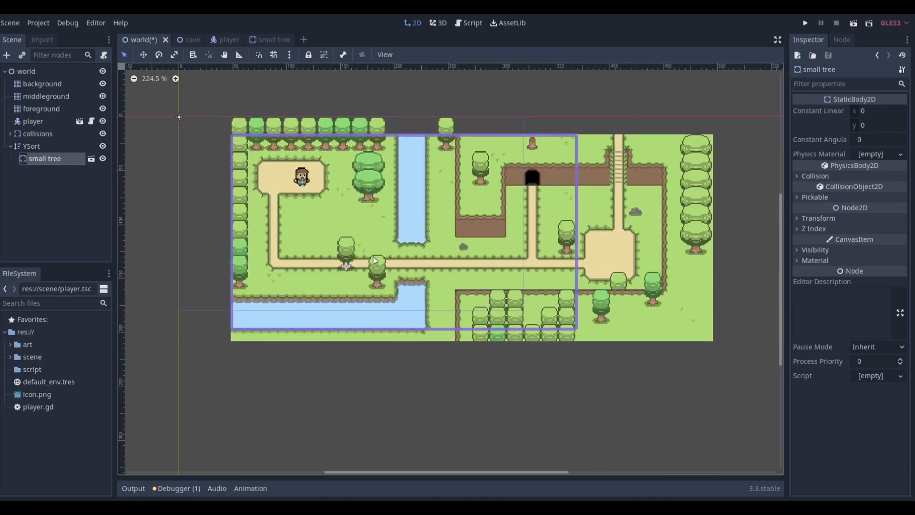
pyautogui.scroll(2, 375, 259)
pyautogui.moveTo(288, 195); pyautogui.dragTo(370, 241)
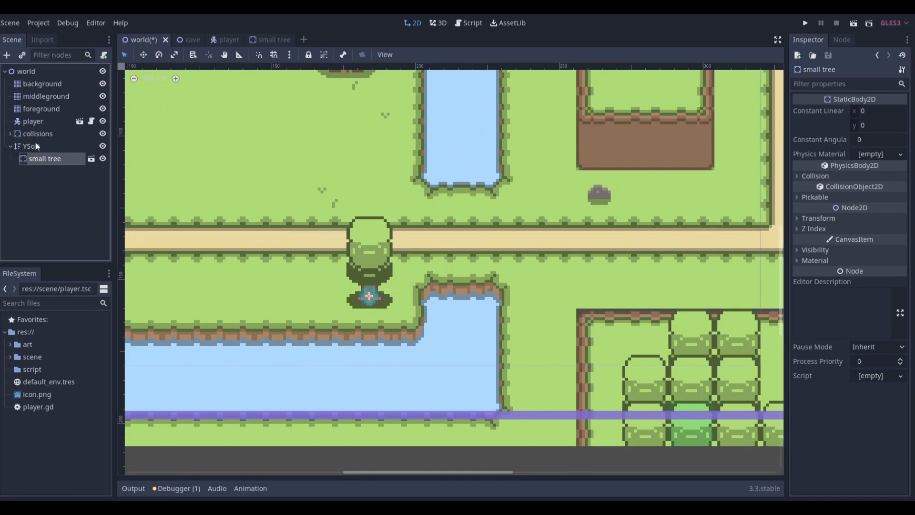
# Step: Duplicate the small tree instance and align the copy with the tree east of the path leading to the cave
pyautogui.hotkey('ctrl', 'd')
pyautogui.moveTo(382, 248); pyautogui.dragTo(583, 247)
pyautogui.scroll(-3, 640, 250)
pyautogui.scroll(-3, 669, 268)
pyautogui.scroll(5, 745, 230)
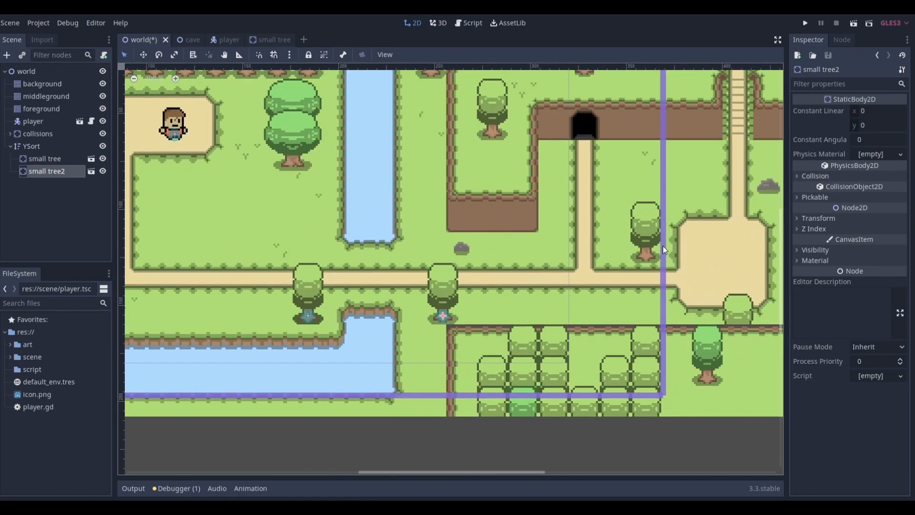
pyautogui.moveTo(442, 285); pyautogui.dragTo(659, 225)
pyautogui.scroll(5, 659, 228)
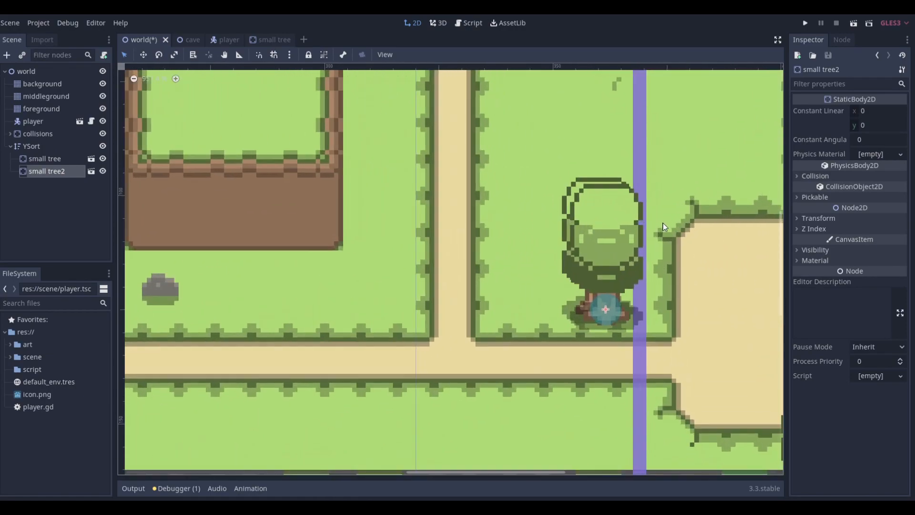
pyautogui.scroll(-5, 690, 247)
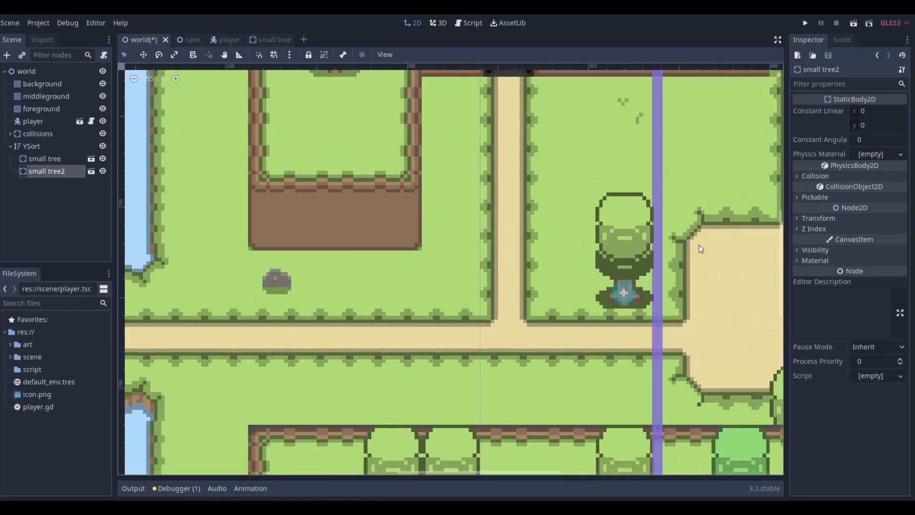
pyautogui.scroll(-4, 656, 275)
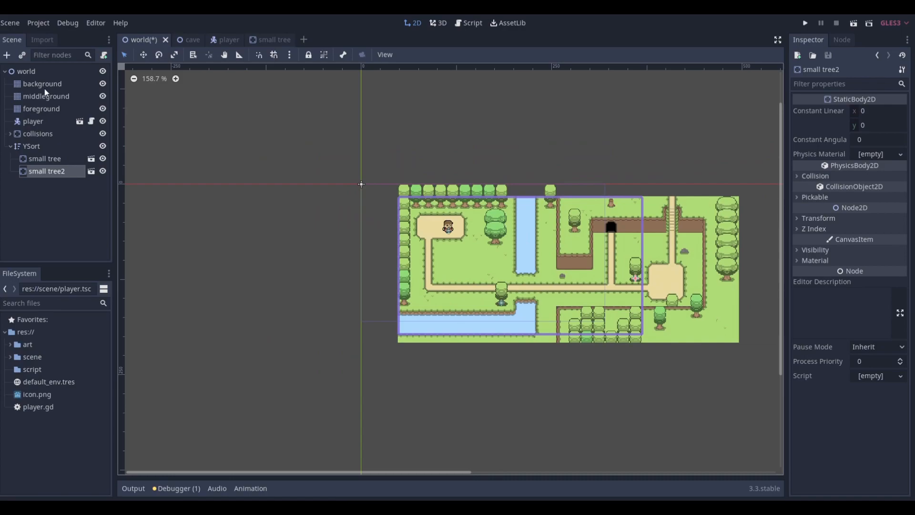
# Step: Examine the foreground tile map and how the two small tree instances sit in the world
pyautogui.click(45, 108)
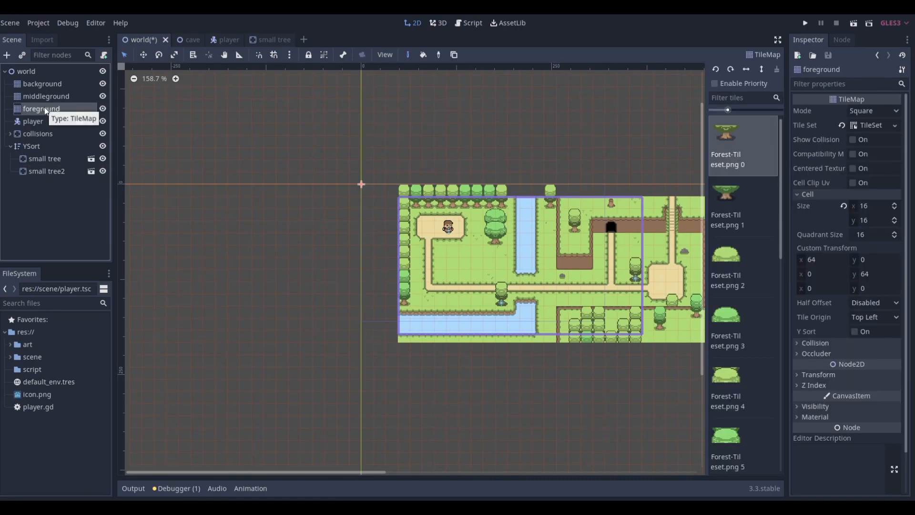
pyautogui.scroll(4, 570, 310)
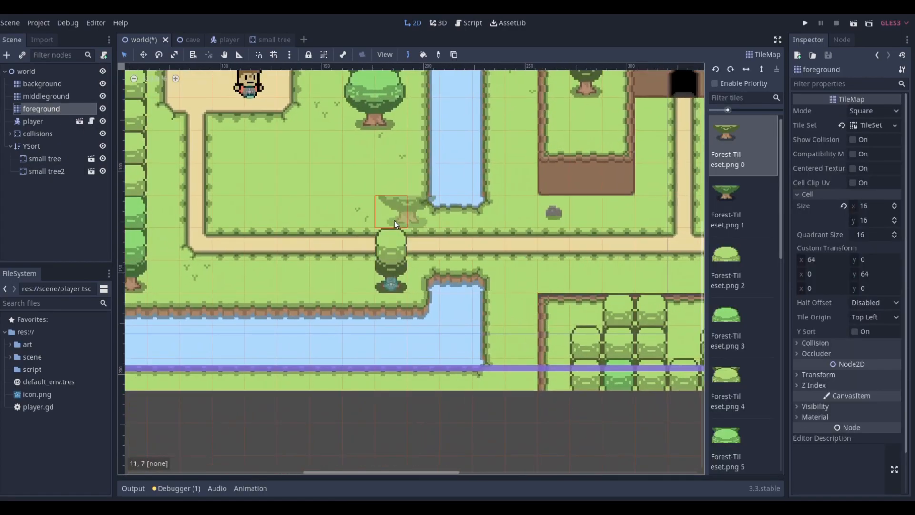
pyautogui.scroll(-4, 533, 279)
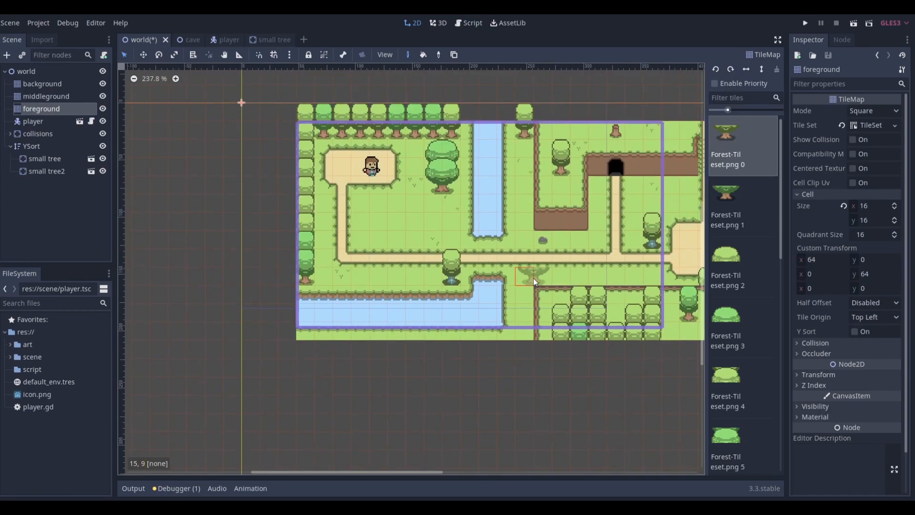
pyautogui.scroll(-2, 459, 328)
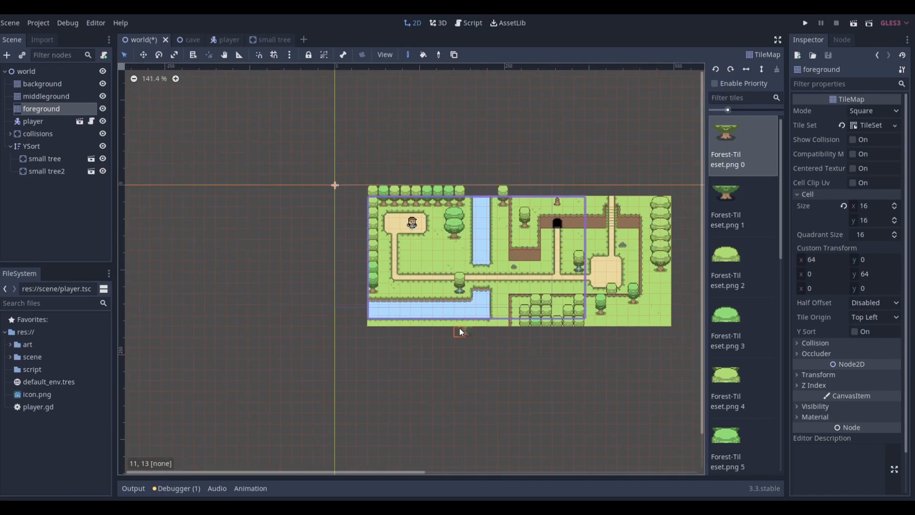
pyautogui.scroll(3, 469, 366)
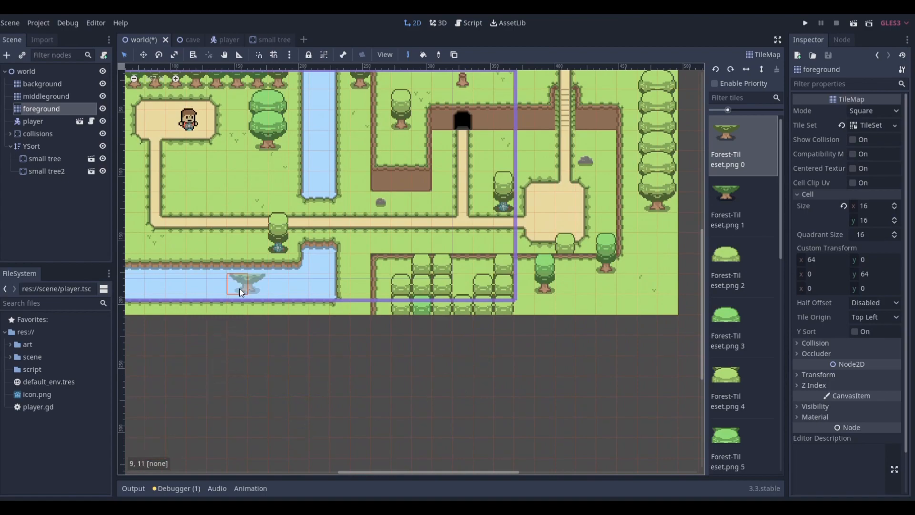
pyautogui.click(26, 71)
pyautogui.scroll(4, 200, 223)
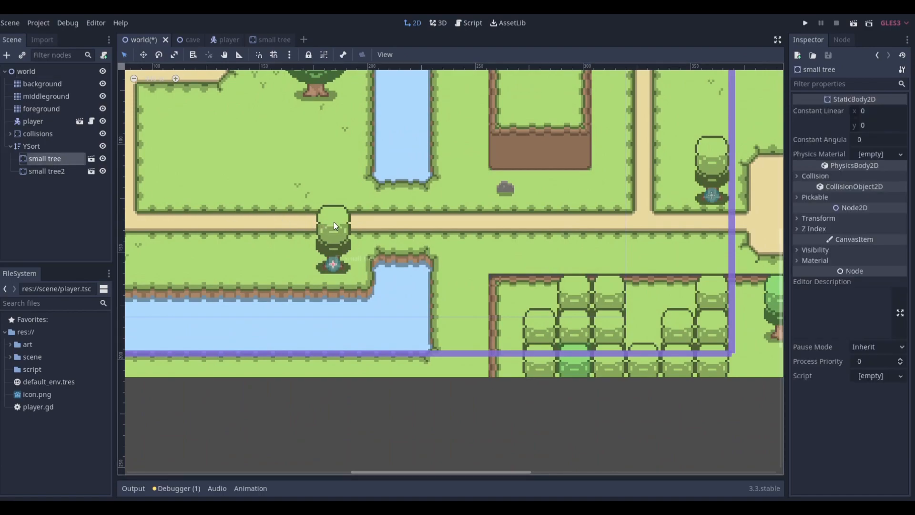
pyautogui.moveTo(334, 222)
pyautogui.mouseDown()
pyautogui.moveTo(271, 221)
pyautogui.moveTo(335, 219)
pyautogui.mouseUp()
pyautogui.click(42, 108)
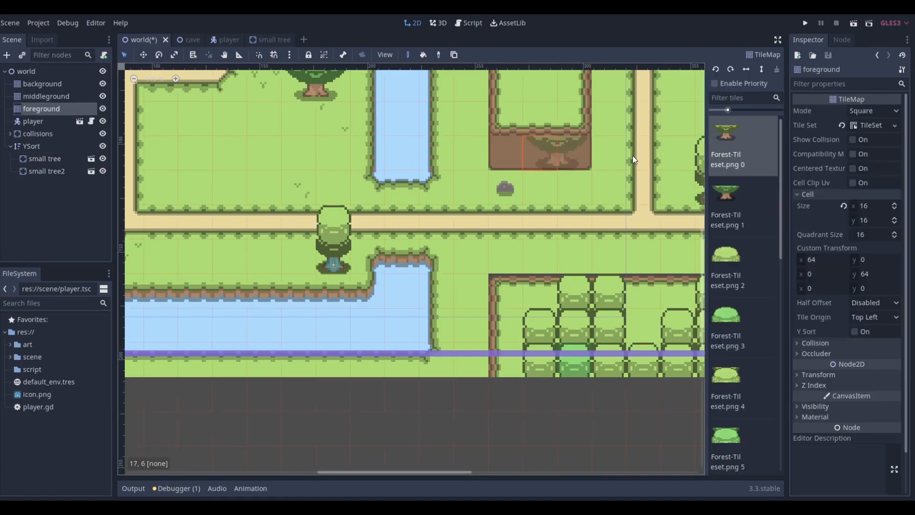
pyautogui.scroll(-5, 341, 261)
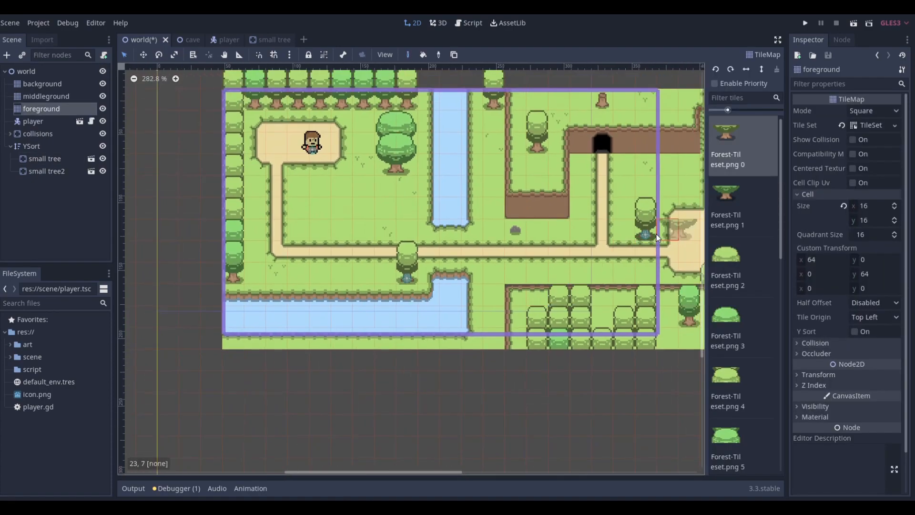
pyautogui.scroll(-1, 478, 366)
pyautogui.scroll(-1, 476, 362)
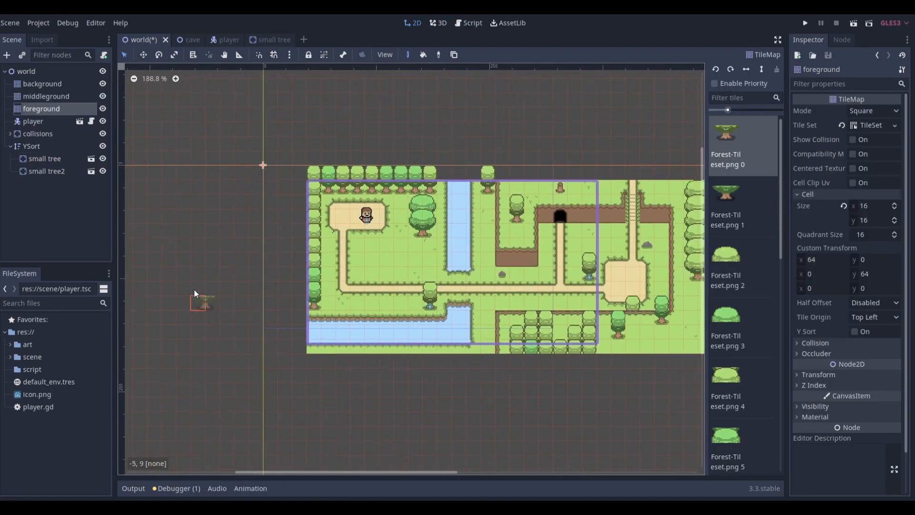
pyautogui.click(53, 71)
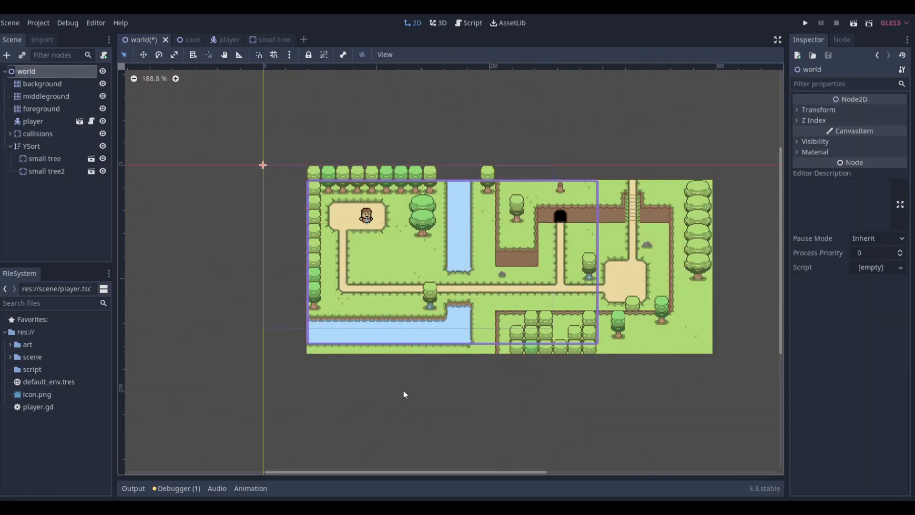
# Step: Run the world scene, walk the player around the small tree on the path to check overlap and collision, and close the game
pyautogui.press('F6')
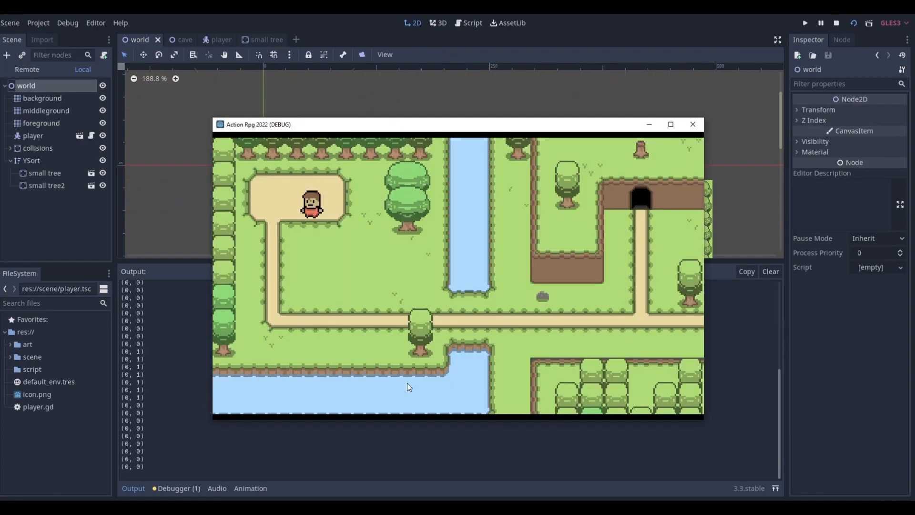
pyautogui.press('Down')
pyautogui.press('Right')
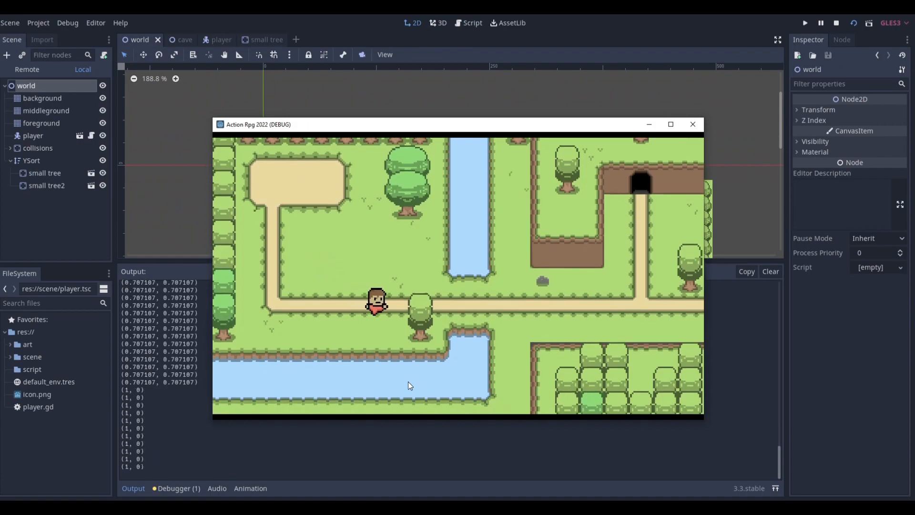
pyautogui.press('Left')
pyautogui.press('Down')
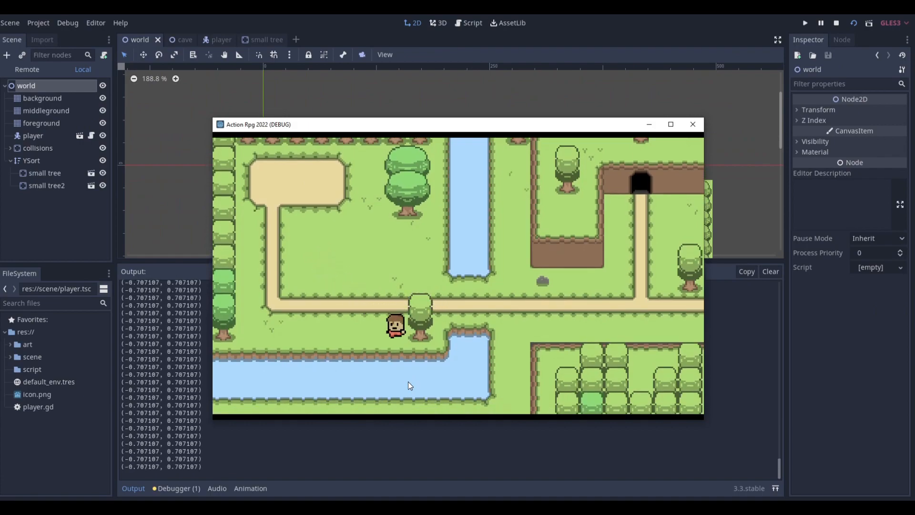
pyautogui.press('Right')
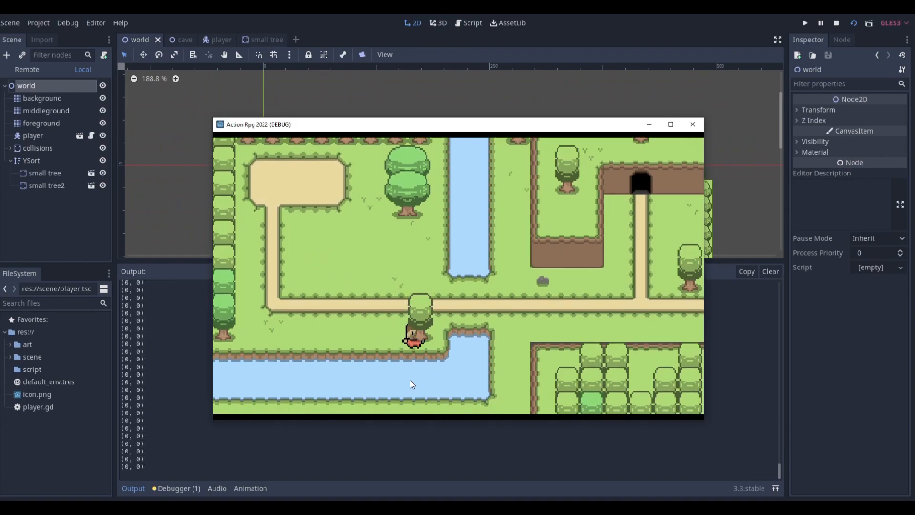
pyautogui.press('Up')
pyautogui.press('Left')
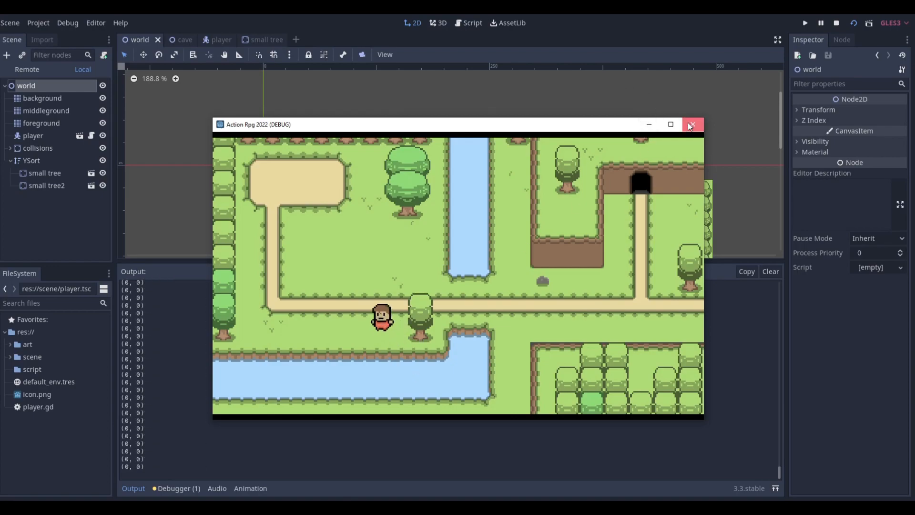
pyautogui.click(692, 125)
# Step: Reparent the player node under YSort and run the world to walk the player around the small tree on the path
pyautogui.moveTo(35, 124); pyautogui.dragTo(41, 149)
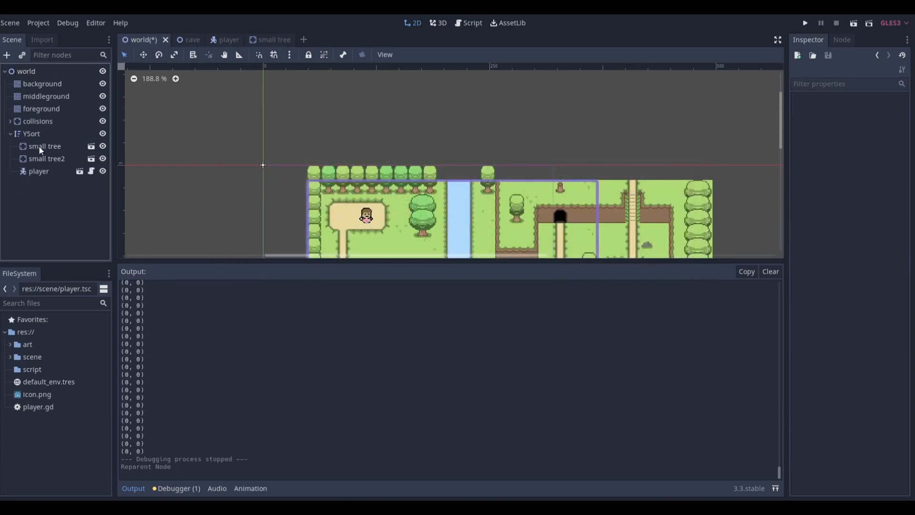
pyautogui.press('F5')
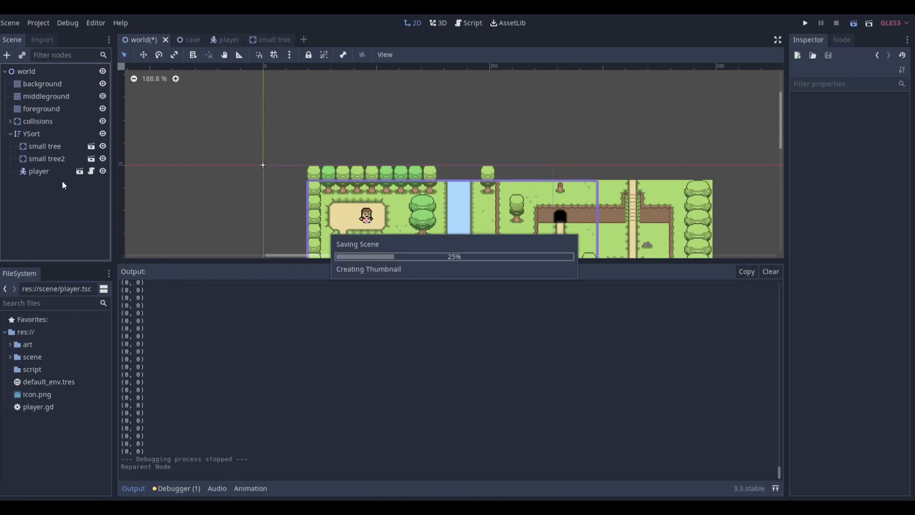
pyautogui.press('Right')
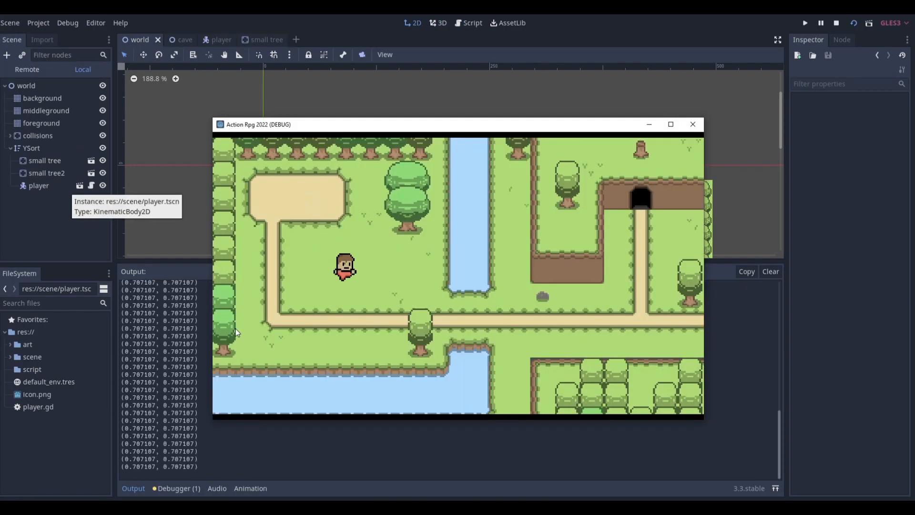
pyautogui.press('Down')
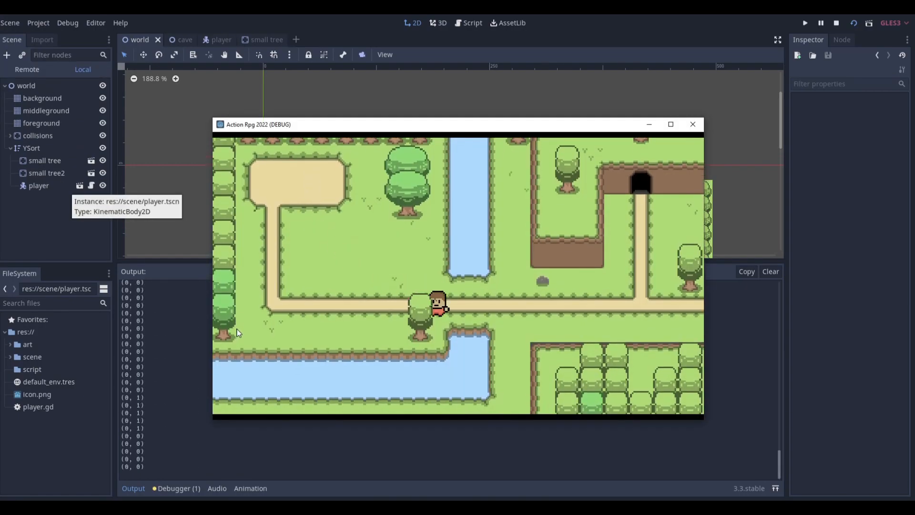
pyautogui.press('Left')
pyautogui.press('Down')
pyautogui.press('Right')
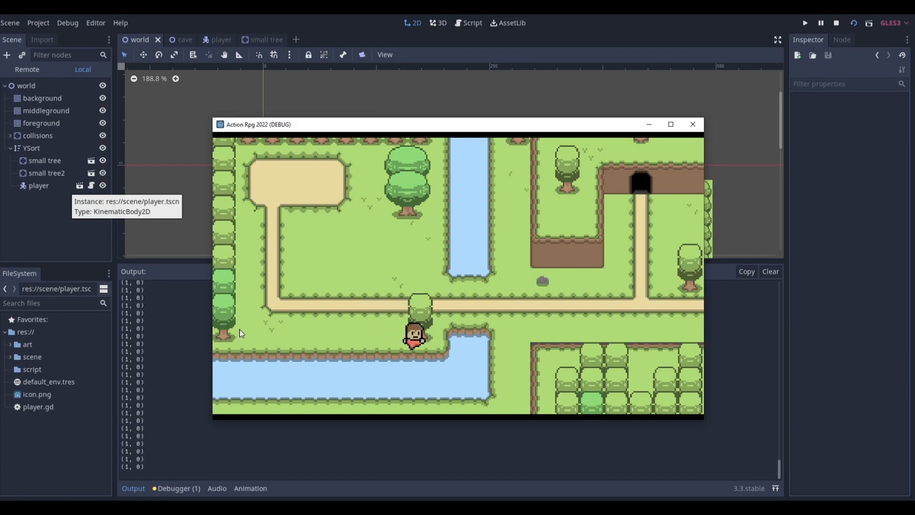
pyautogui.press('Up')
pyautogui.press('Right')
# Step: Walk the player east and circle the small tree beside the cave path to check the overlap from every side
pyautogui.press('Right')
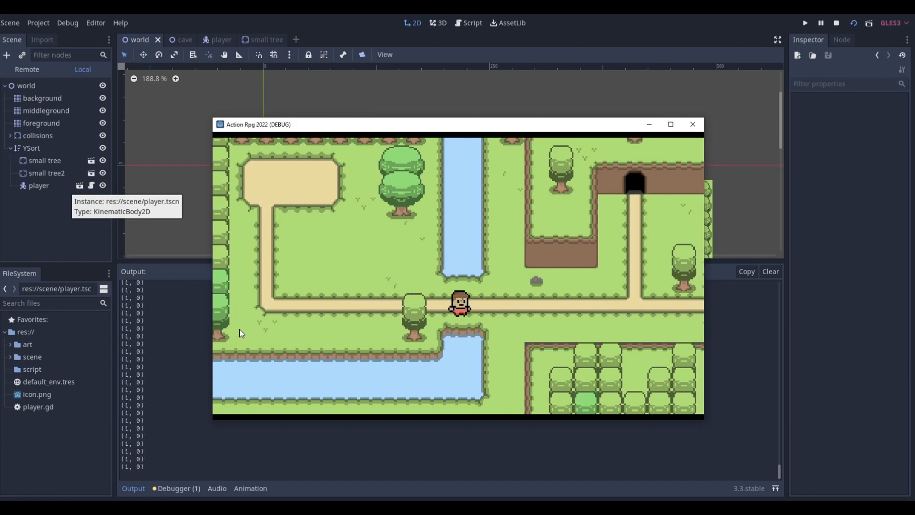
pyautogui.press('Right')
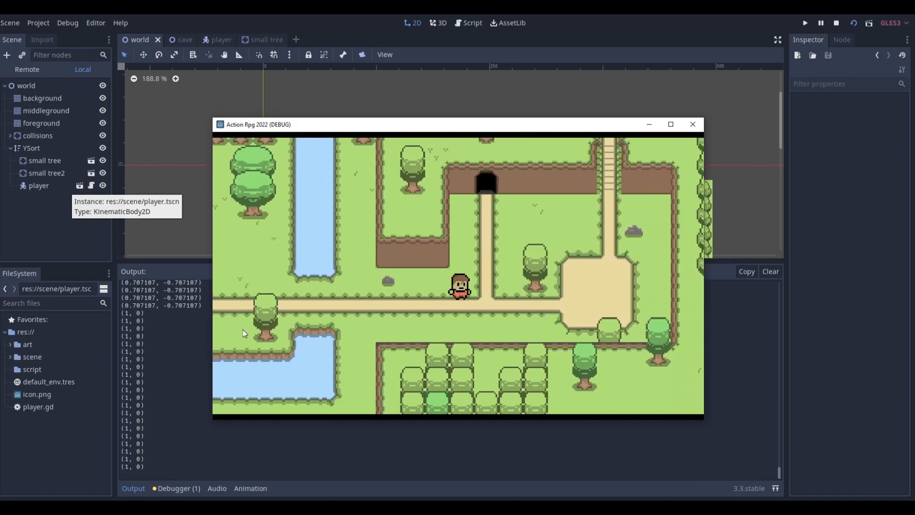
pyautogui.press('Left')
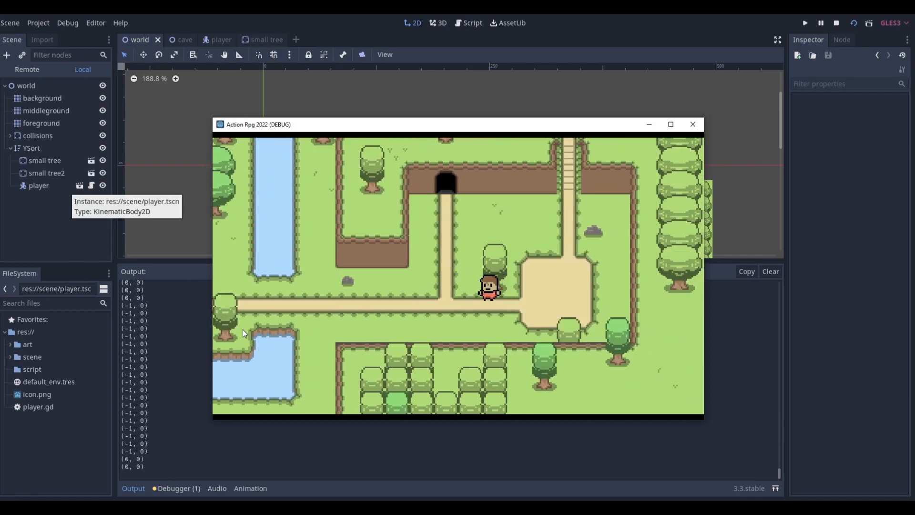
pyautogui.press('Up')
pyautogui.press('Down')
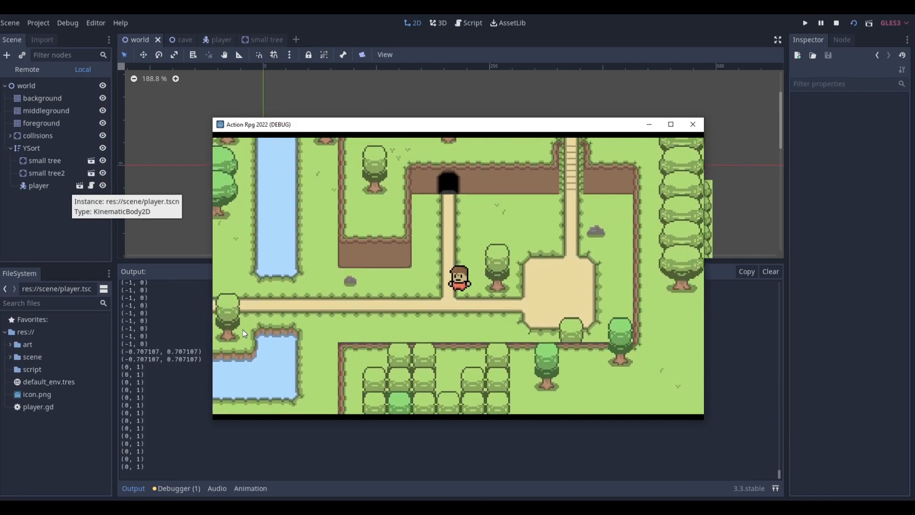
pyautogui.press('Right')
pyautogui.press('Up')
pyautogui.press('Left')
pyautogui.press('Left')
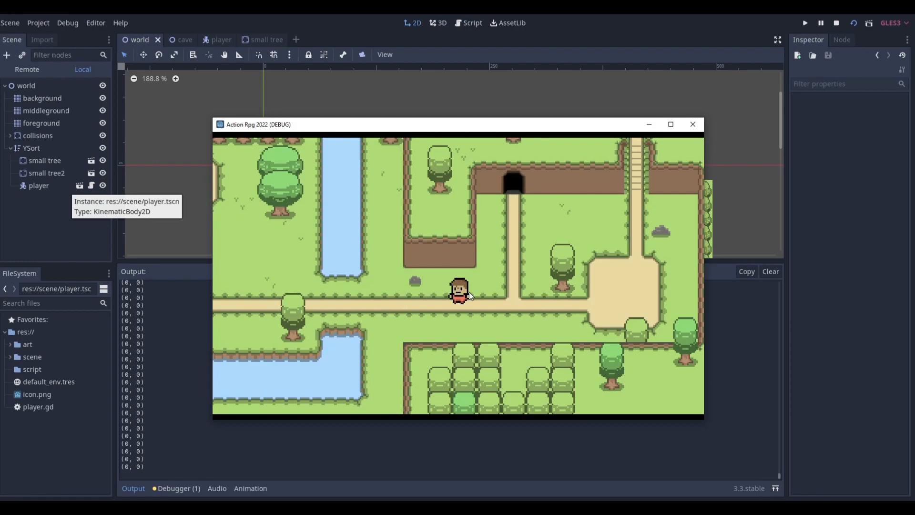
# Step: Walk the player back west along the western tree column and the northern tree row to check how they overlap
pyautogui.press('Left')
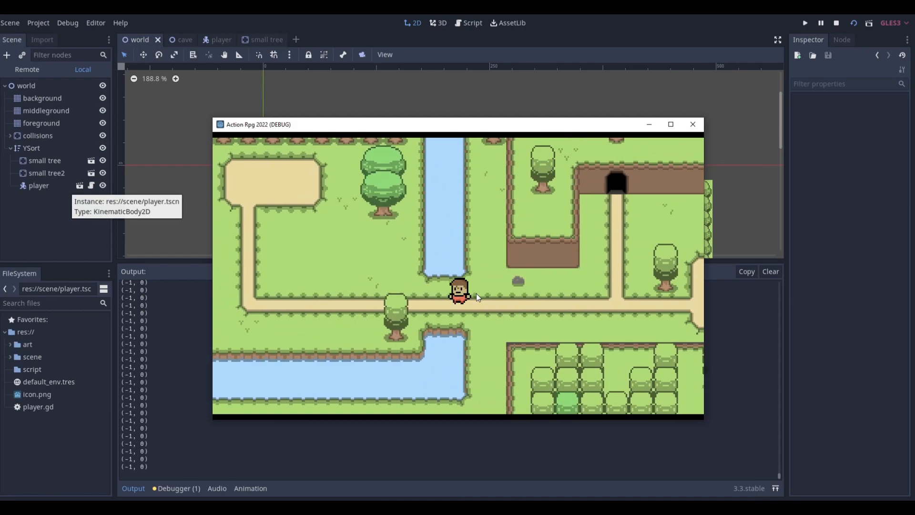
pyautogui.press('Left')
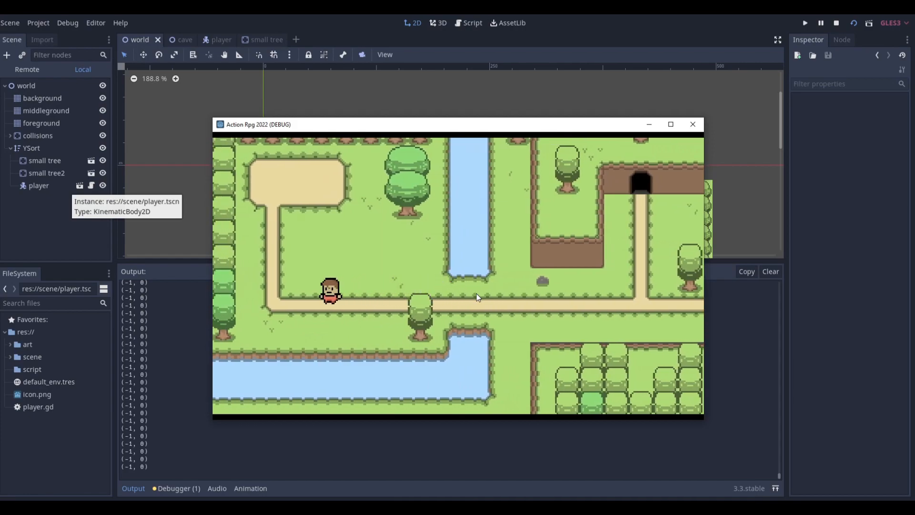
pyautogui.press('Up')
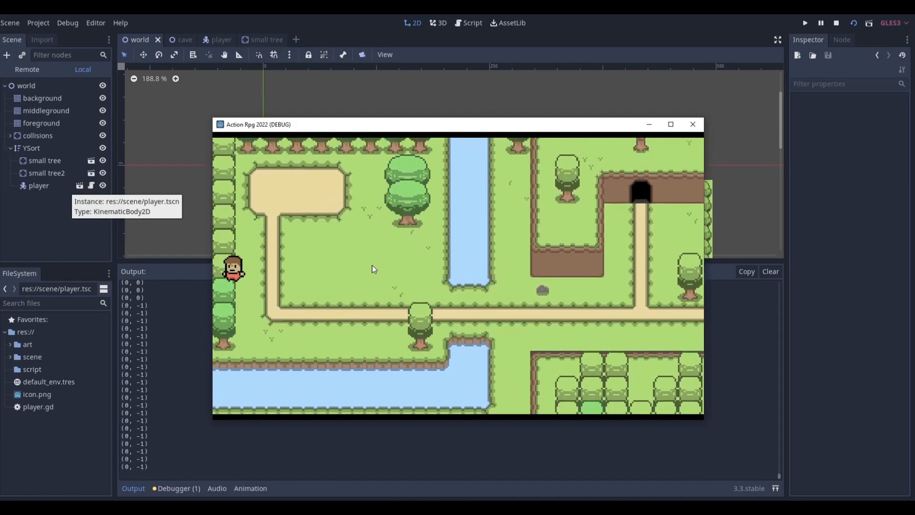
pyautogui.press('Down')
pyautogui.press('Right')
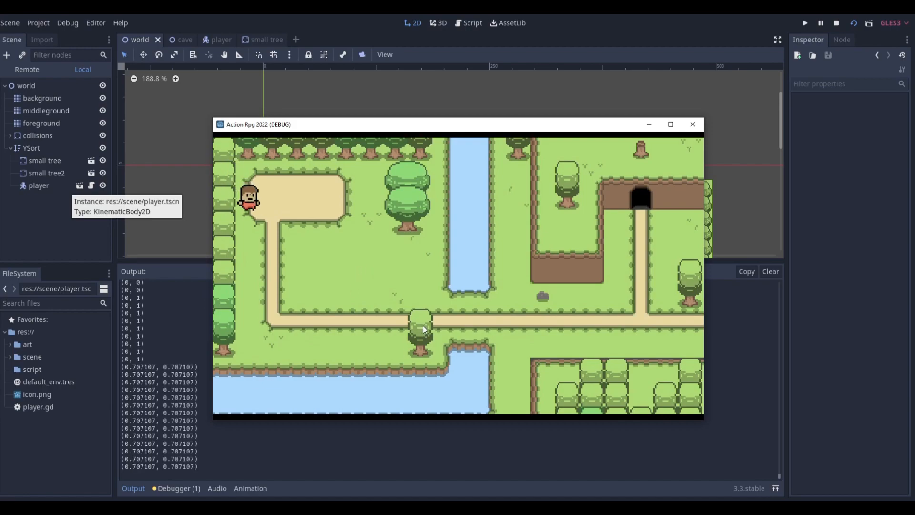
pyautogui.press('Left')
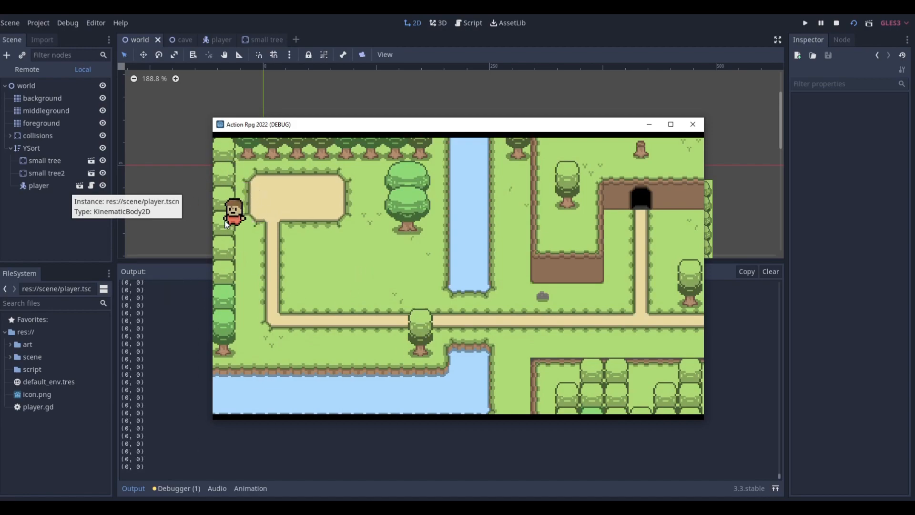
pyautogui.press('Right')
pyautogui.press('Up')
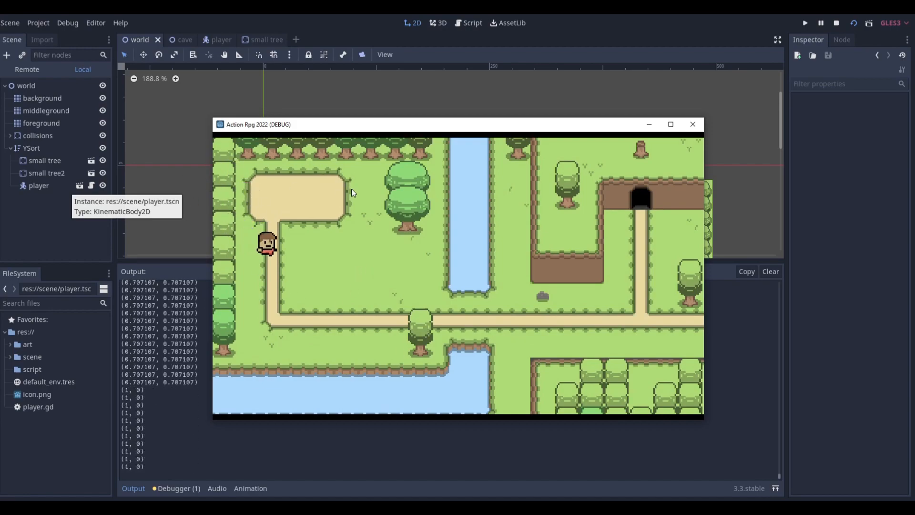
pyautogui.press('Left')
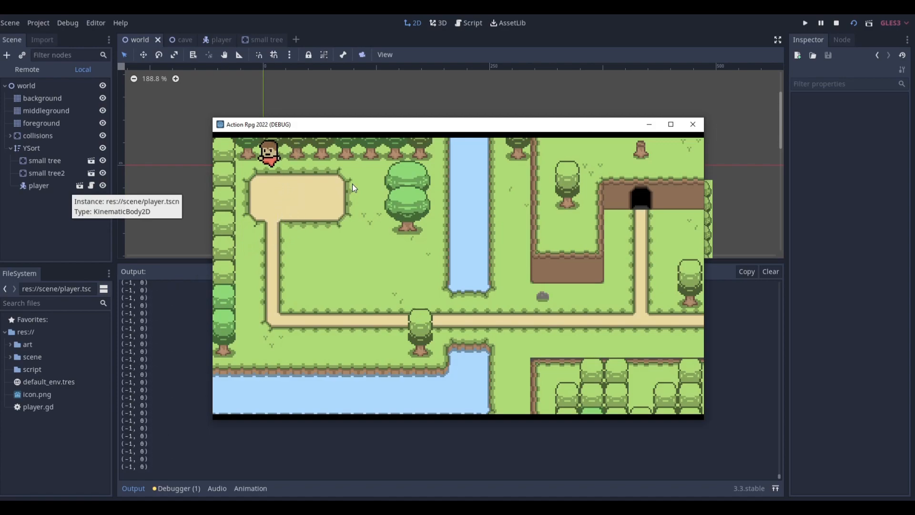
pyautogui.press('Down')
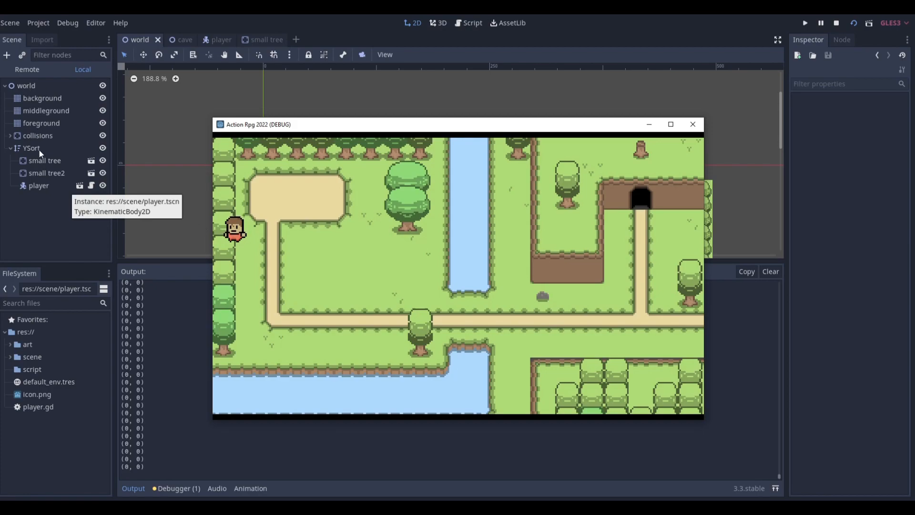
# Step: Move the YSort node between middleground and foreground in the world scene tree and collapse its children
pyautogui.click(38, 224)
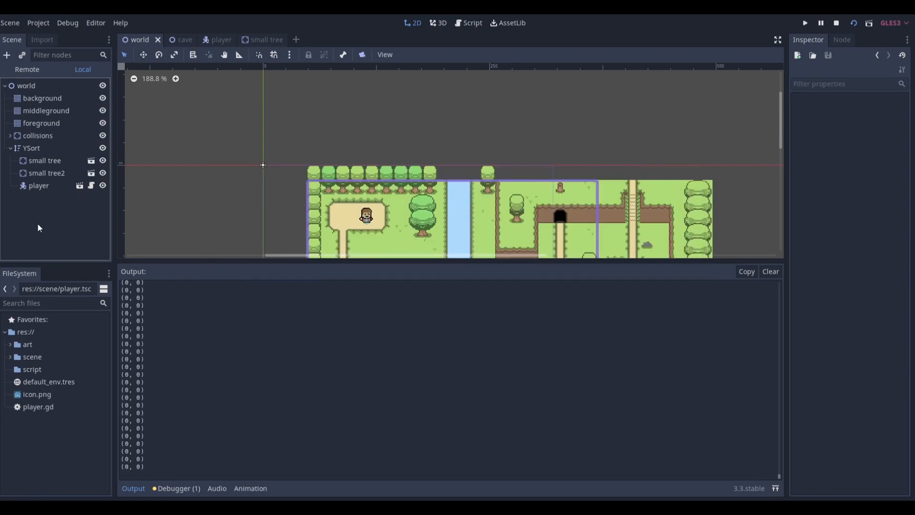
pyautogui.moveTo(24, 147); pyautogui.dragTo(33, 117)
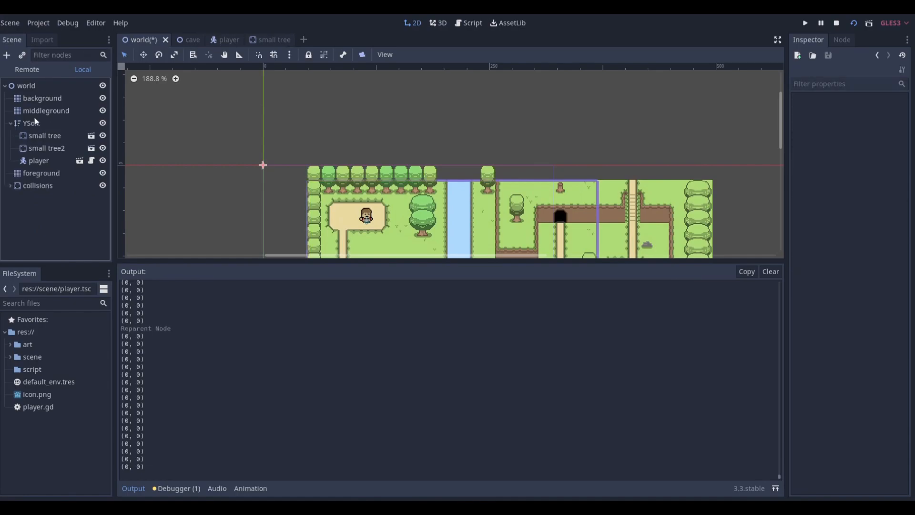
pyautogui.click(12, 124)
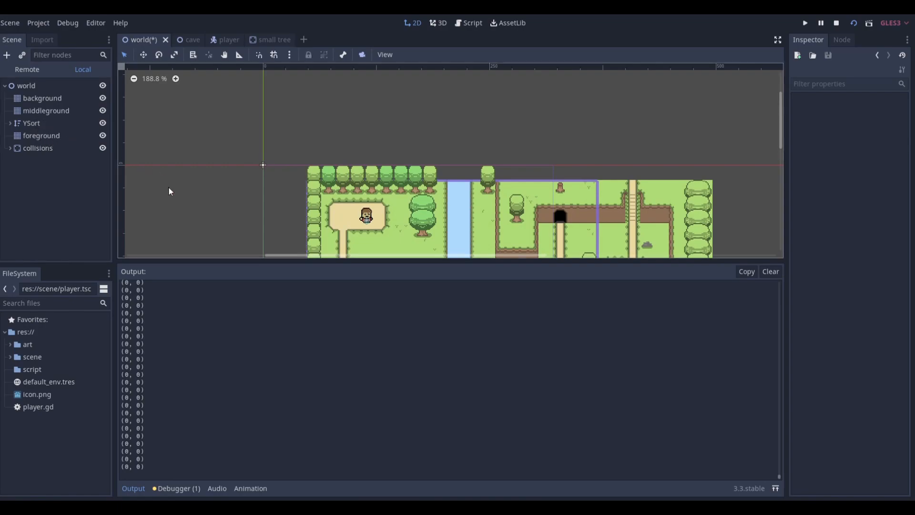
# Step: Run the world, walk the player along the western tree column to check the overlap, and review the nodes under YSort
pyautogui.press('F5')
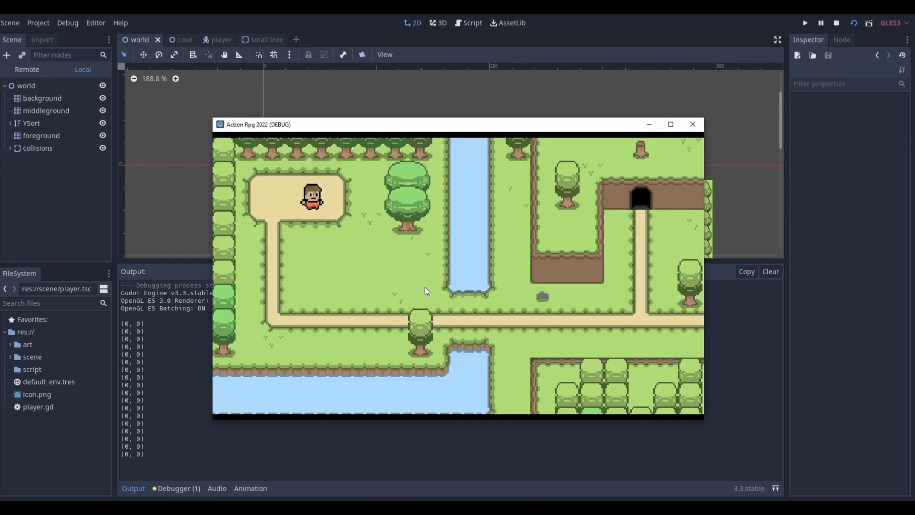
pyautogui.press('Down')
pyautogui.press('Left')
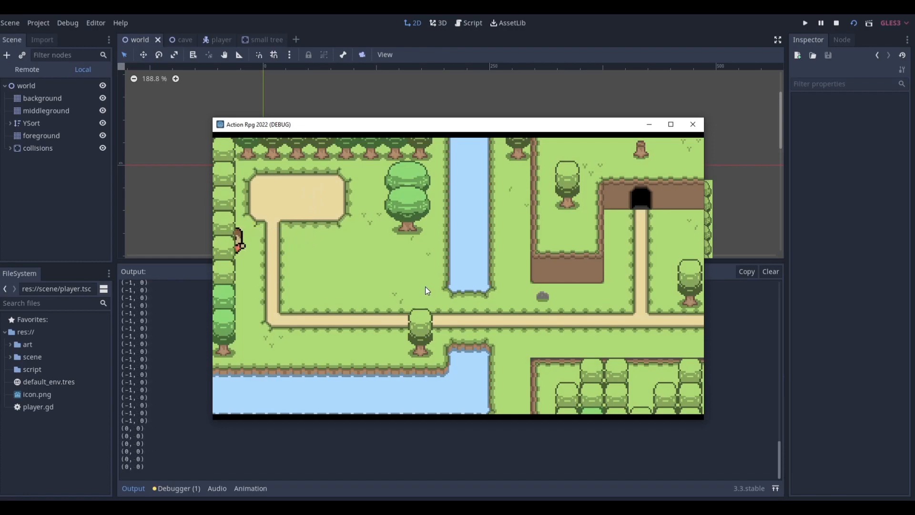
pyautogui.press('Down')
pyautogui.press('Up')
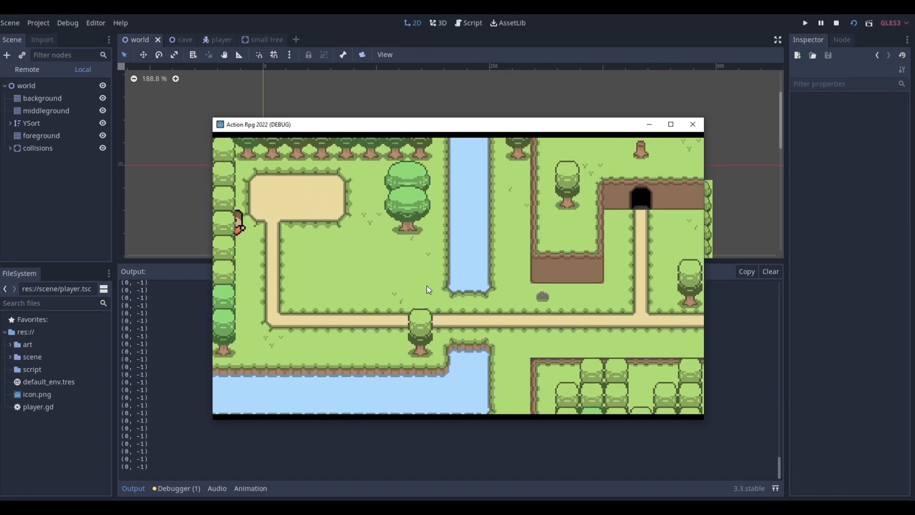
pyautogui.press('Right')
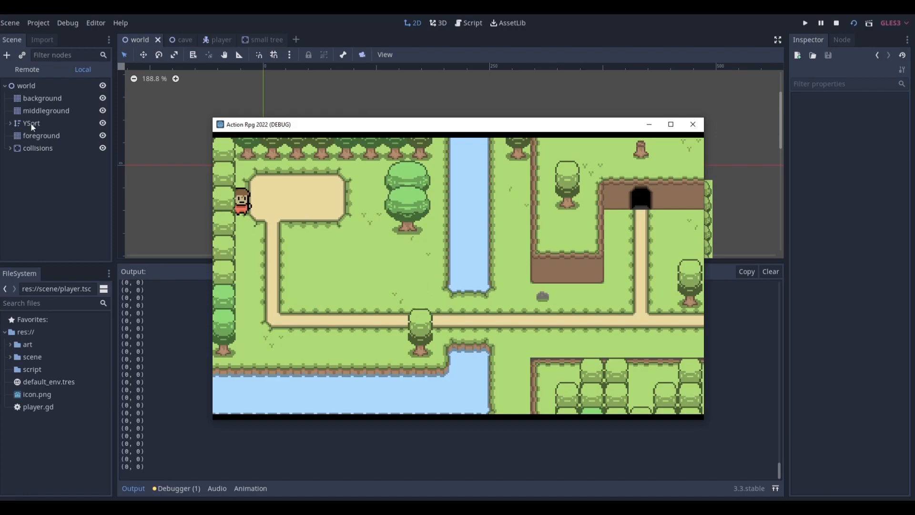
pyautogui.click(10, 124)
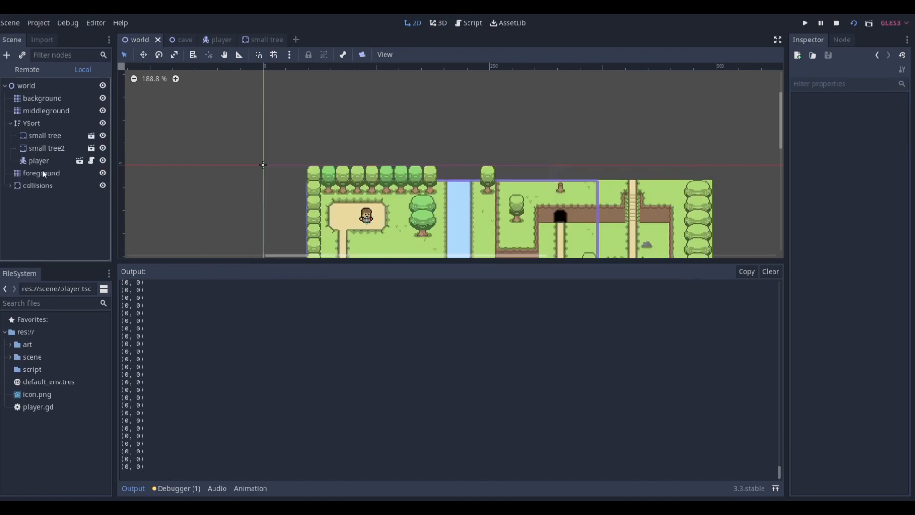
pyautogui.click(11, 124)
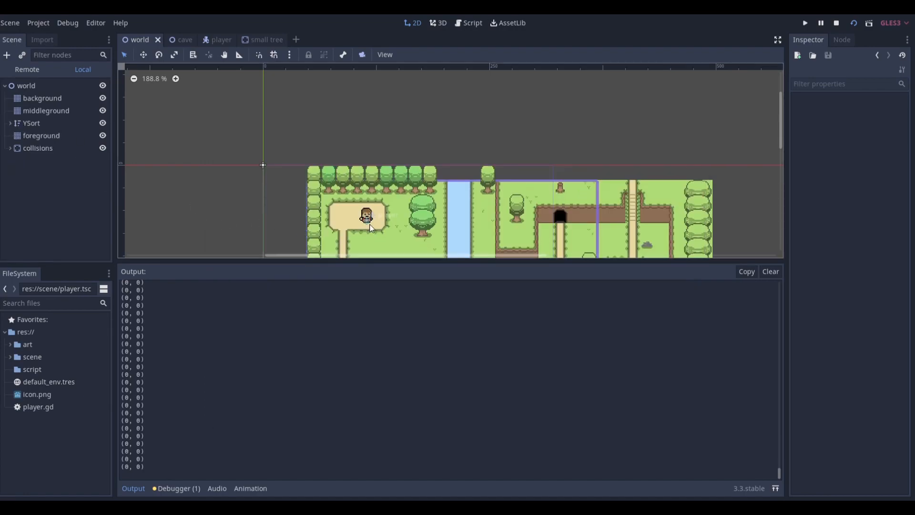
# Step: Run the world again, walk the player below the northern tree row to check the overlap, and close the game
pyautogui.press('F5')
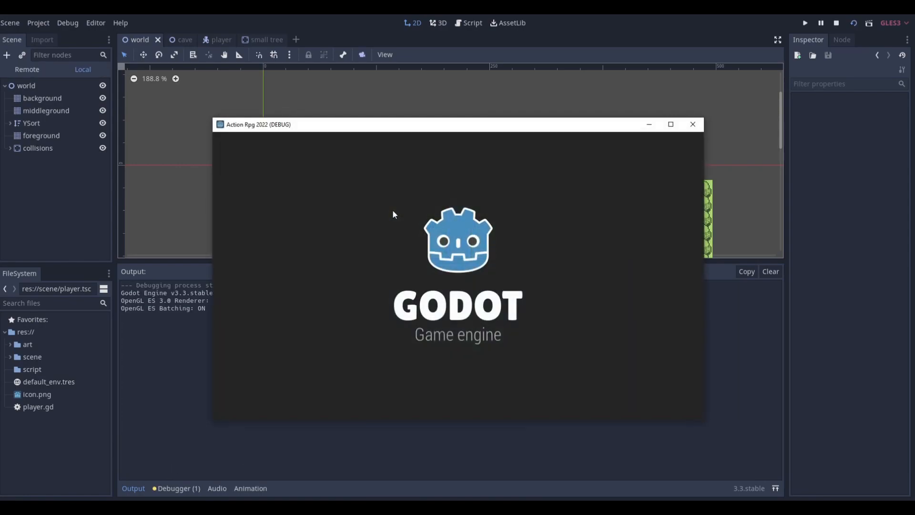
pyautogui.press('Left')
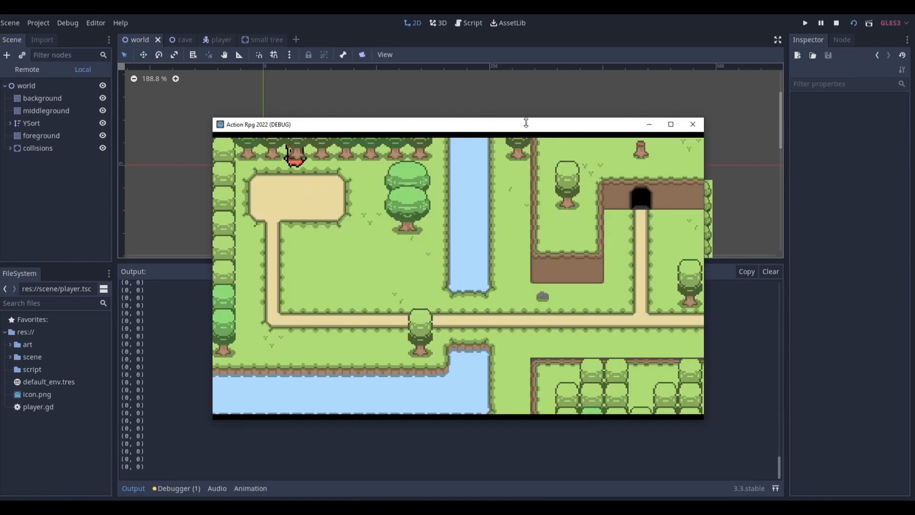
pyautogui.press('Down')
pyautogui.press('Right')
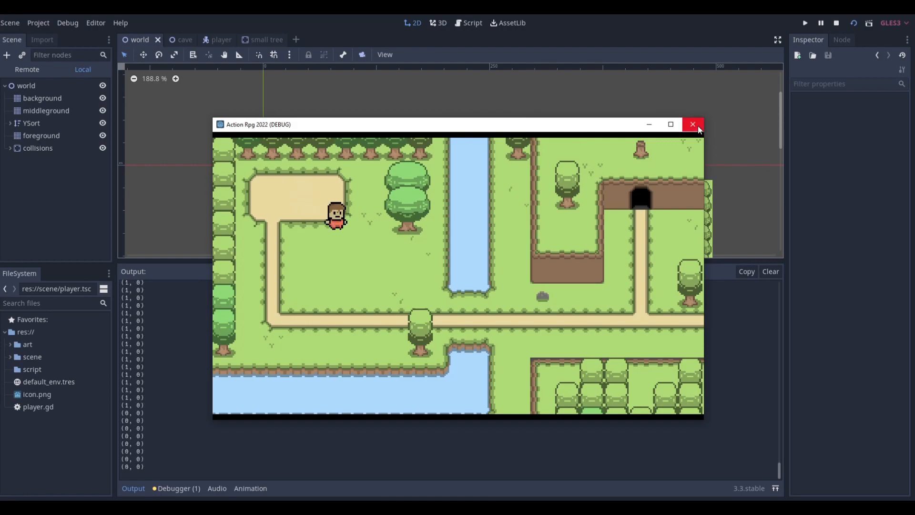
pyautogui.click(696, 125)
# Step: Examine the whole world map and the tiles available in the foreground and middleground tile maps
pyautogui.scroll(-2, 584, 164)
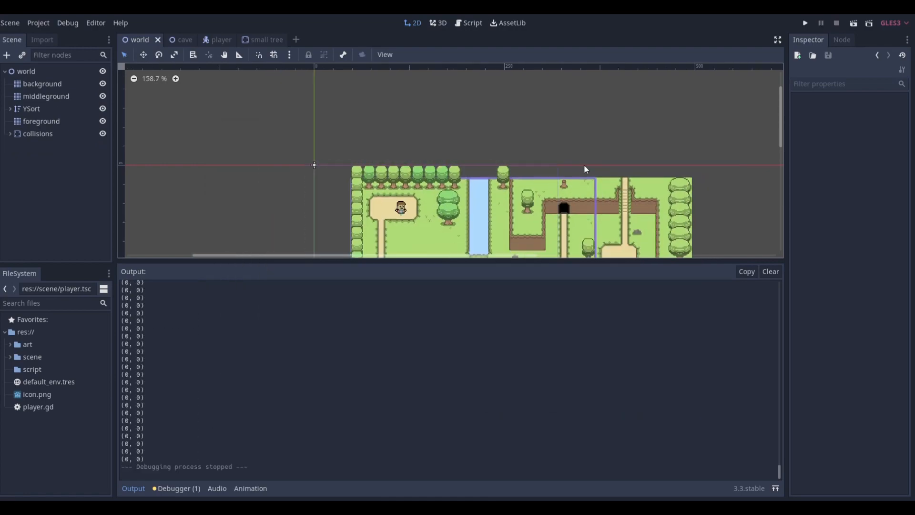
pyautogui.scroll(-12, 458, 143)
pyautogui.scroll(9, 441, 119)
pyautogui.moveTo(448, 151); pyautogui.dragTo(441, 103, button='middle')
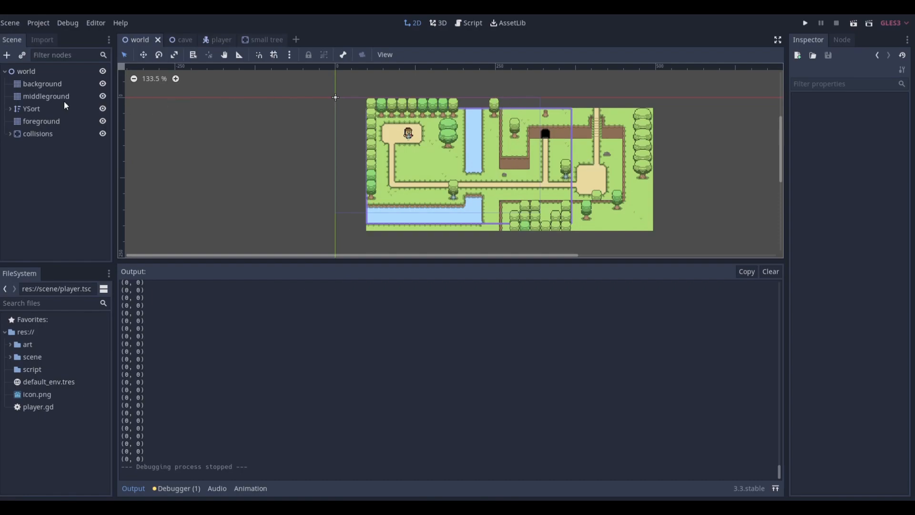
pyautogui.click(41, 122)
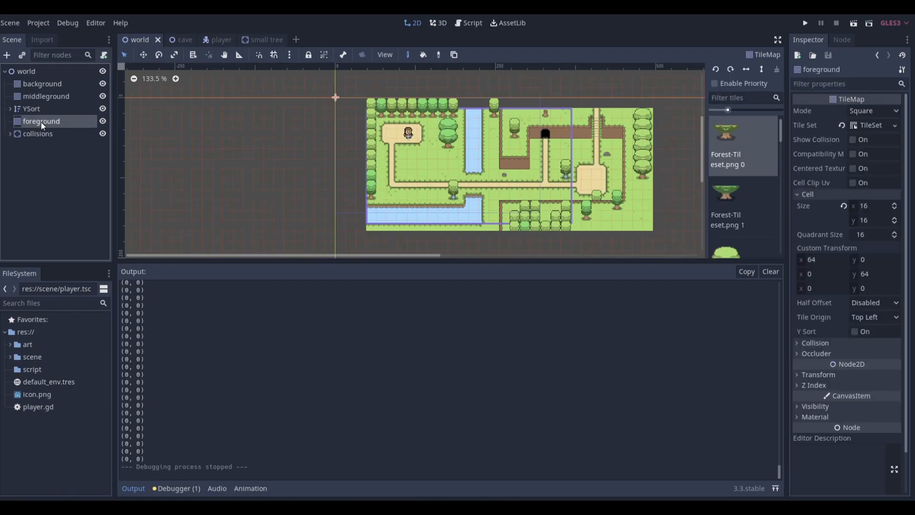
pyautogui.click(44, 95)
pyautogui.scroll(-3, 773, 152)
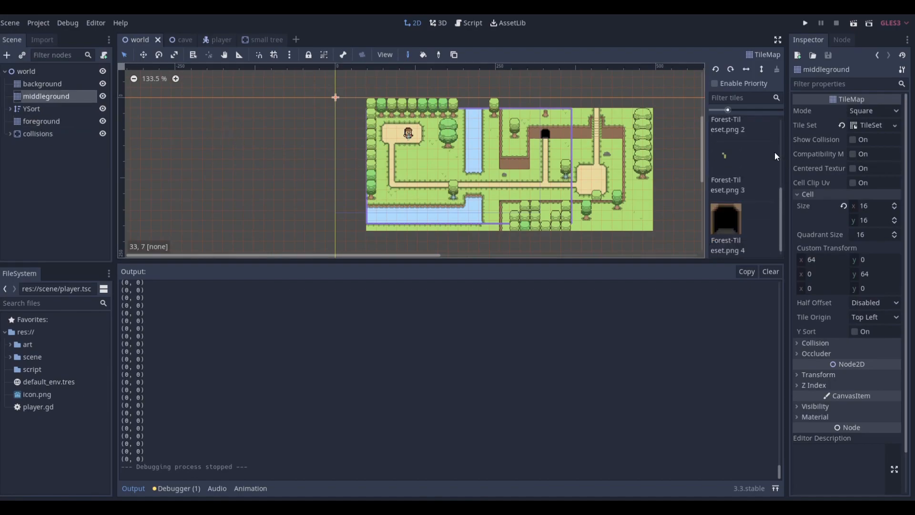
pyautogui.scroll(3, 774, 157)
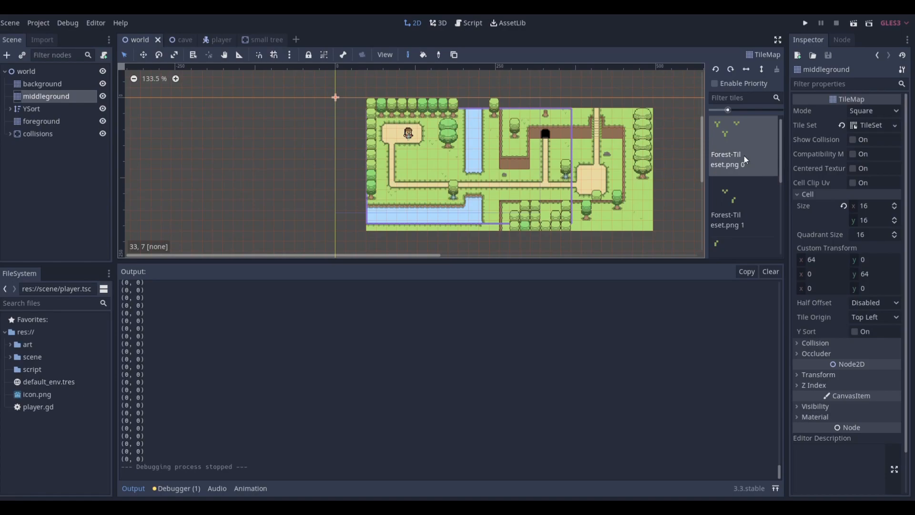
# Step: Compare the foreground and middleground tiles, then open the middleground tile map's TileSet for editing
pyautogui.click(76, 135)
pyautogui.click(75, 122)
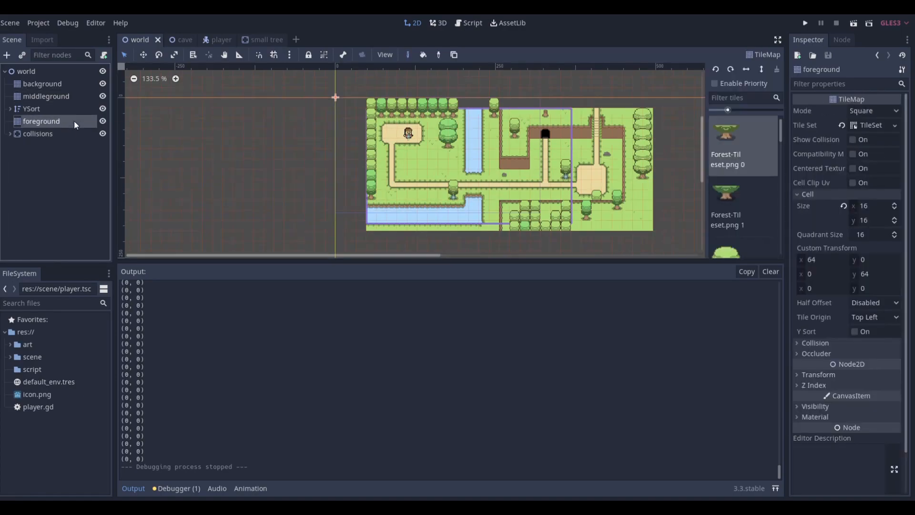
pyautogui.click(74, 95)
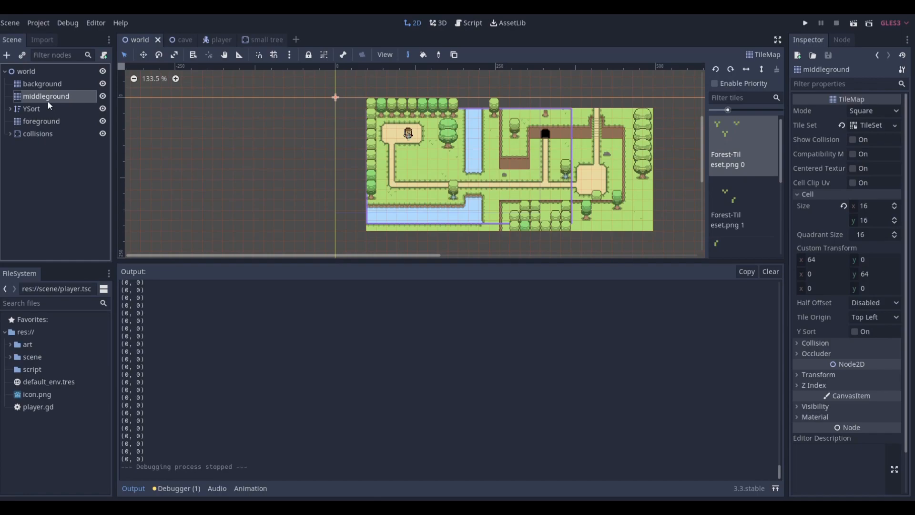
pyautogui.scroll(-4, 736, 136)
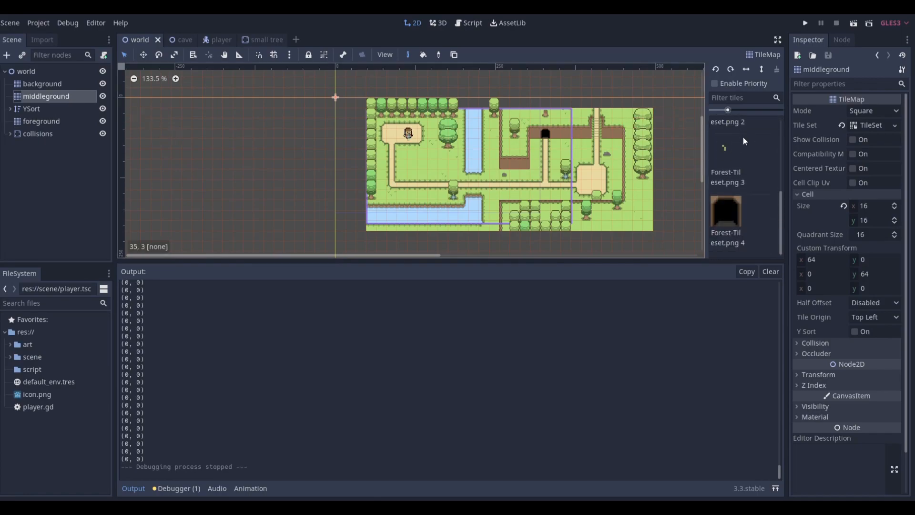
pyautogui.click(874, 125)
pyautogui.click(166, 278)
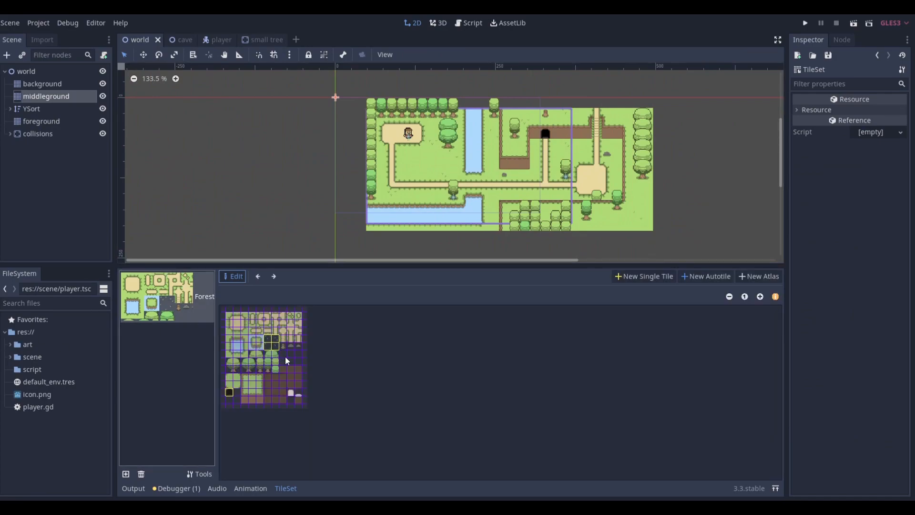
# Step: Add the dark green small tree from the forest tileset as a single tile in the middleground TileSet
pyautogui.click(759, 297)
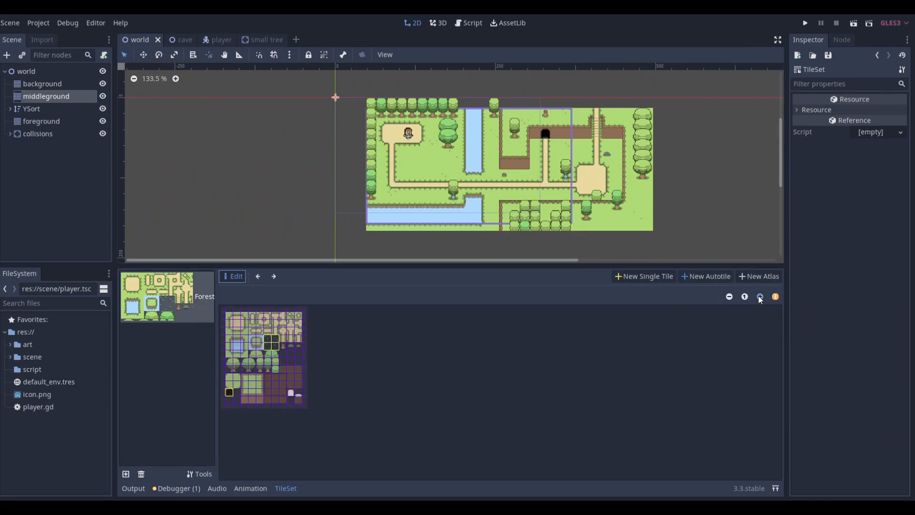
pyautogui.click(760, 297)
pyautogui.click(760, 297)
pyautogui.click(760, 297)
pyautogui.click(760, 297)
pyautogui.click(760, 297)
pyautogui.click(759, 297)
pyautogui.scroll(-5, 444, 372)
pyautogui.scroll(-3, 444, 370)
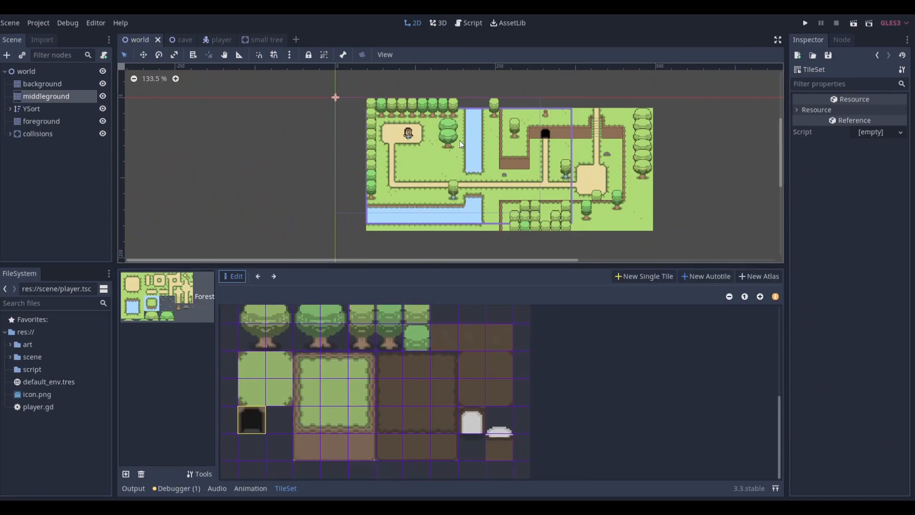
pyautogui.scroll(2, 408, 355)
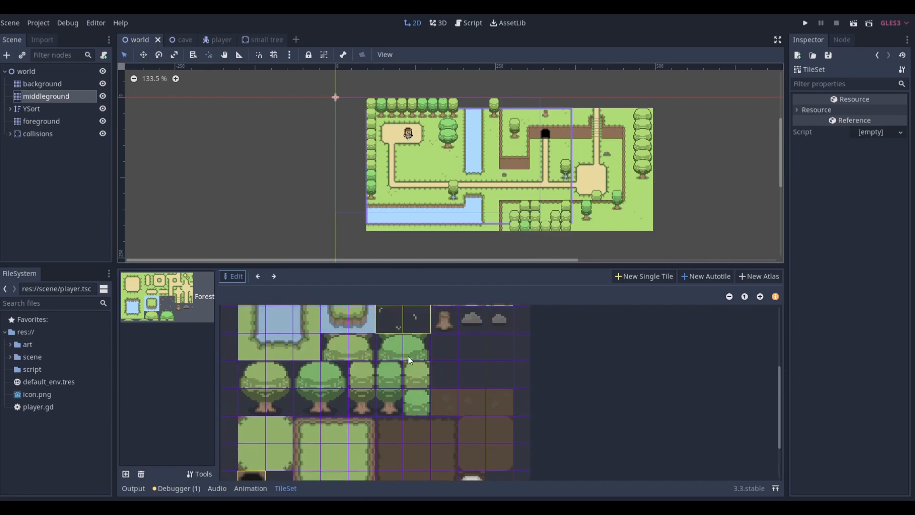
pyautogui.click(617, 276)
pyautogui.moveTo(385, 397); pyautogui.dragTo(393, 431)
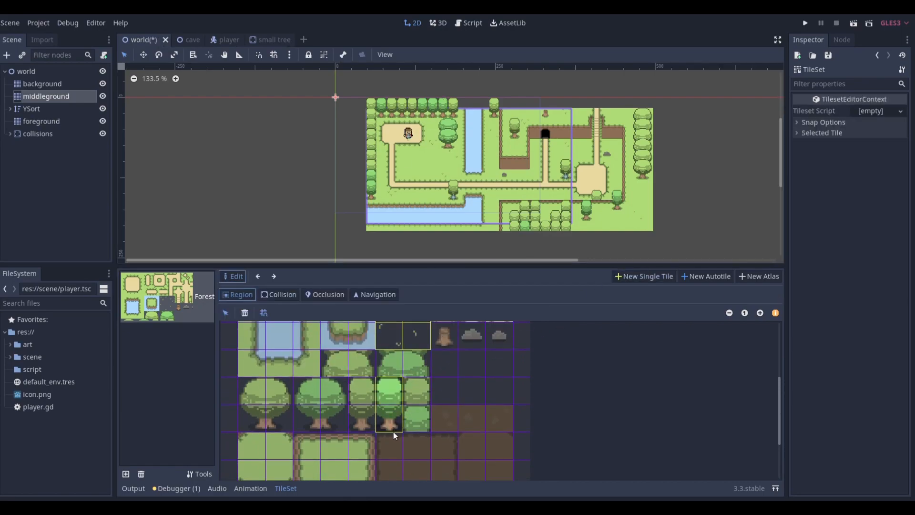
# Step: Add the light green small tree as another single tile in the middleground TileSet
pyautogui.click(646, 277)
pyautogui.moveTo(370, 392); pyautogui.dragTo(398, 426)
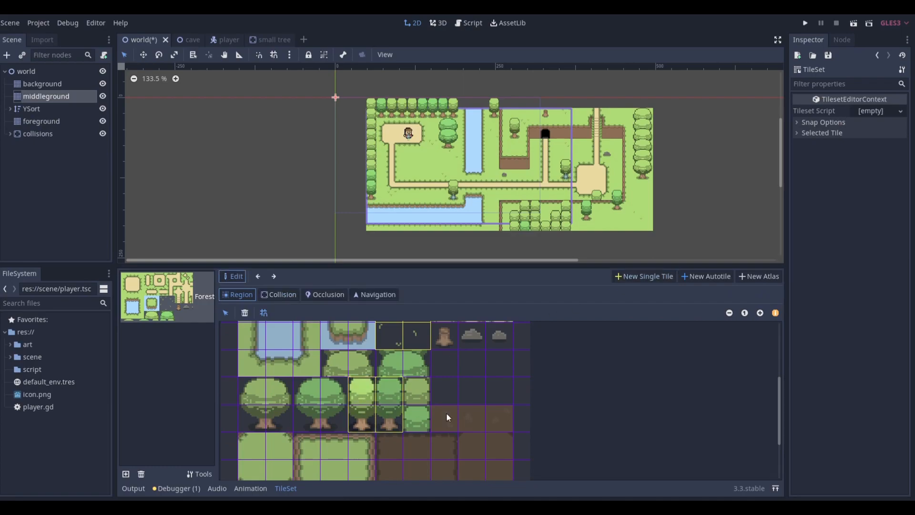
pyautogui.click(650, 276)
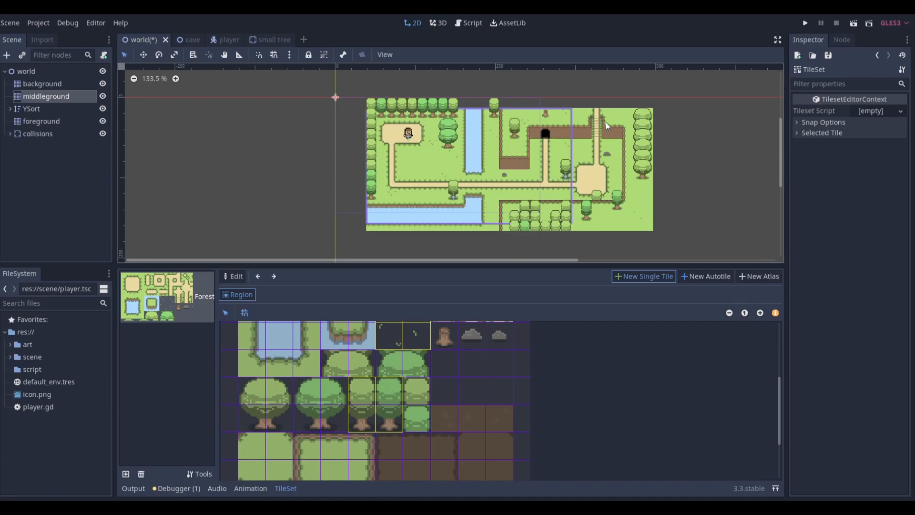
# Step: Paint Forest-Tileset.png 5 on the middleground tile map over the dark green trees of the northern row
pyautogui.click(73, 96)
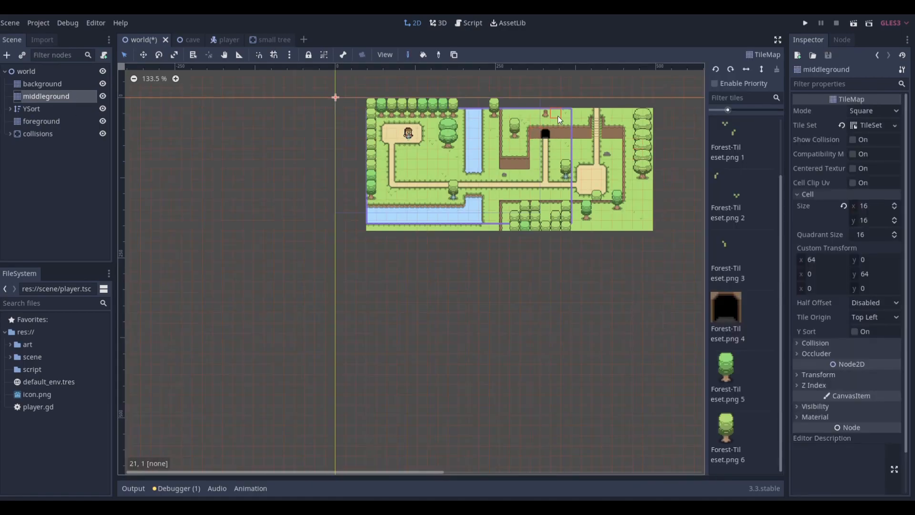
pyautogui.click(743, 371)
pyautogui.scroll(1, 456, 104)
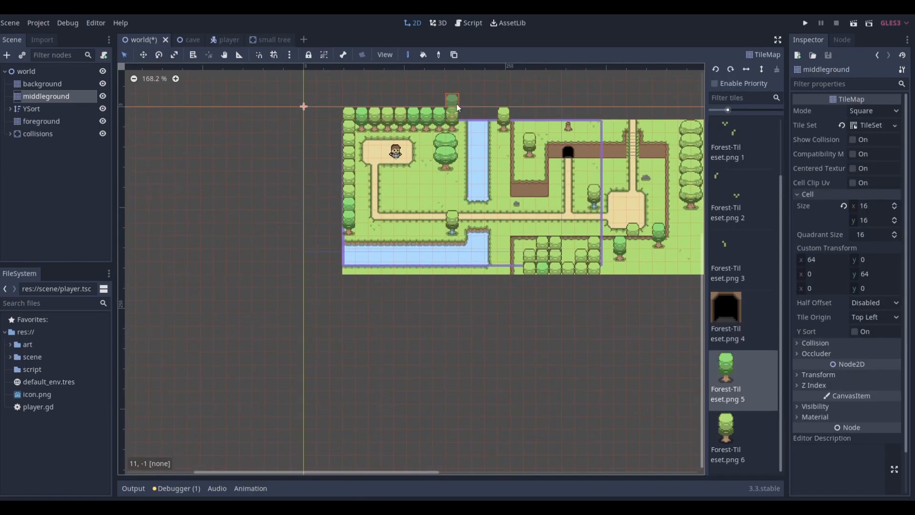
pyautogui.scroll(2, 457, 104)
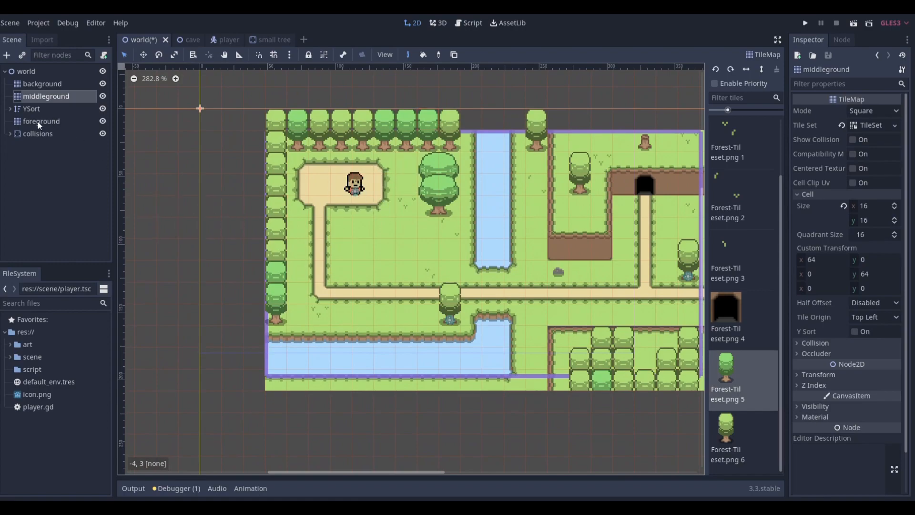
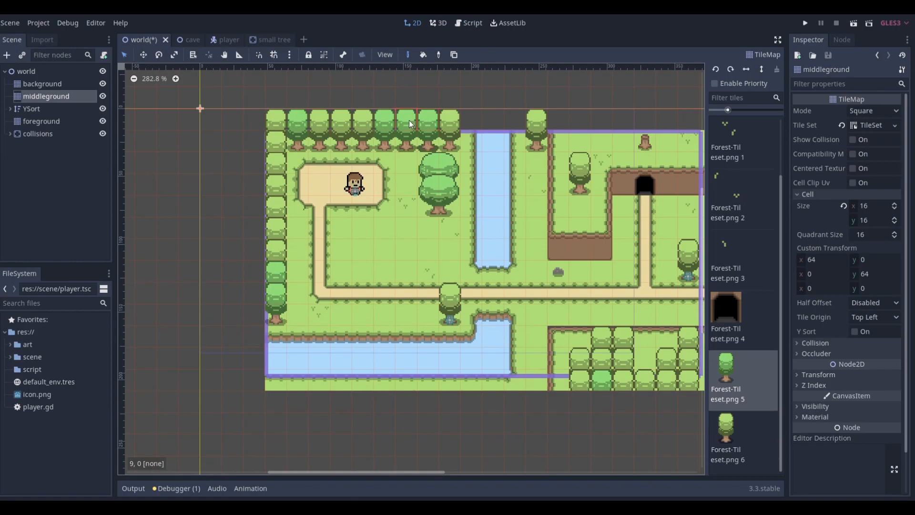
# Step: Paint Forest-Tileset.png 6 on the middleground tile map over the light green trees along the northern edge
pyautogui.click(759, 426)
pyautogui.click(275, 110)
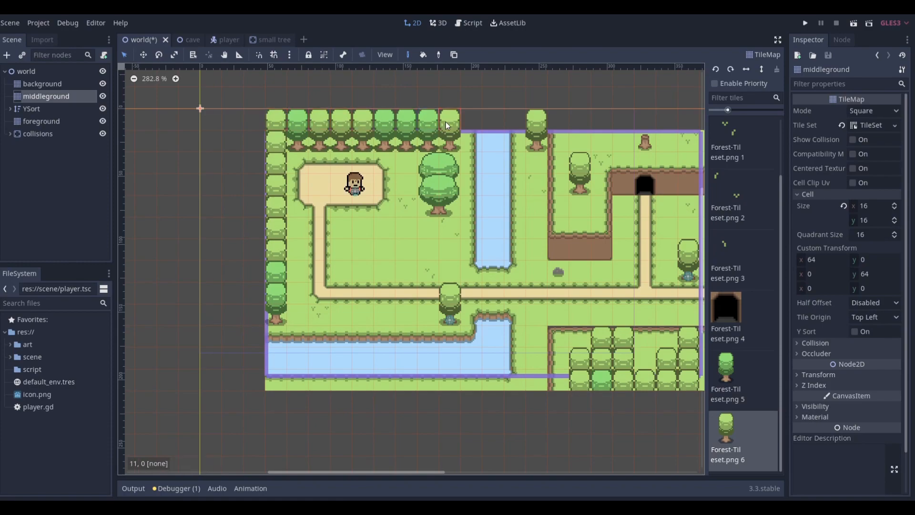
pyautogui.scroll(-3, 510, 249)
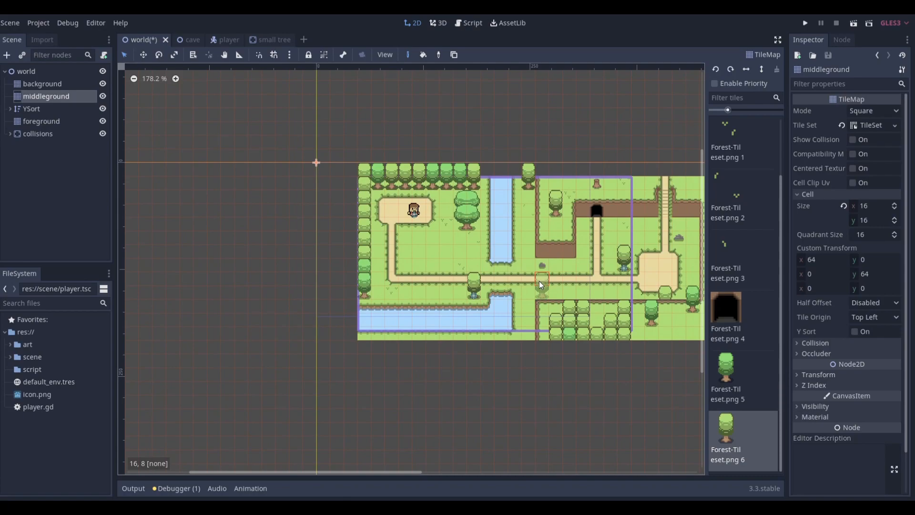
pyautogui.scroll(-1, 539, 282)
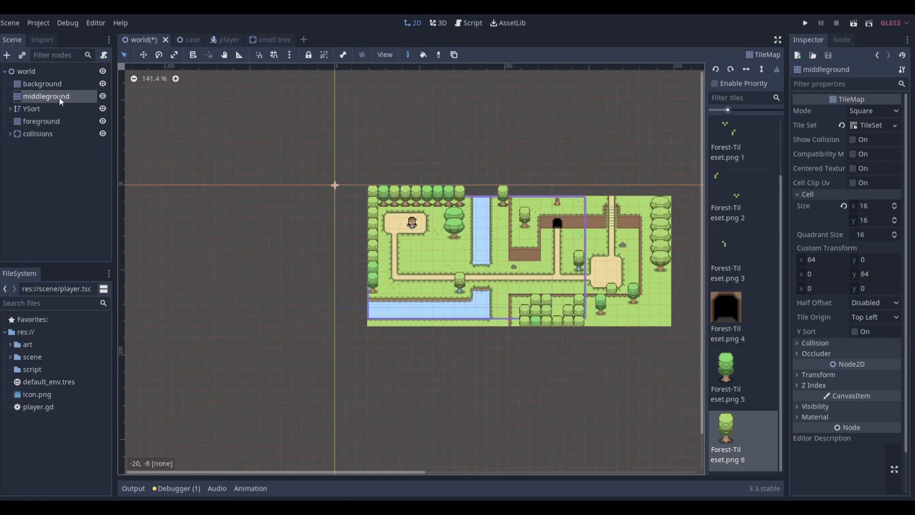
# Step: Erase the old small tree tiles along the northern edge from the foreground tile map
pyautogui.click(41, 121)
pyautogui.scroll(2, 414, 233)
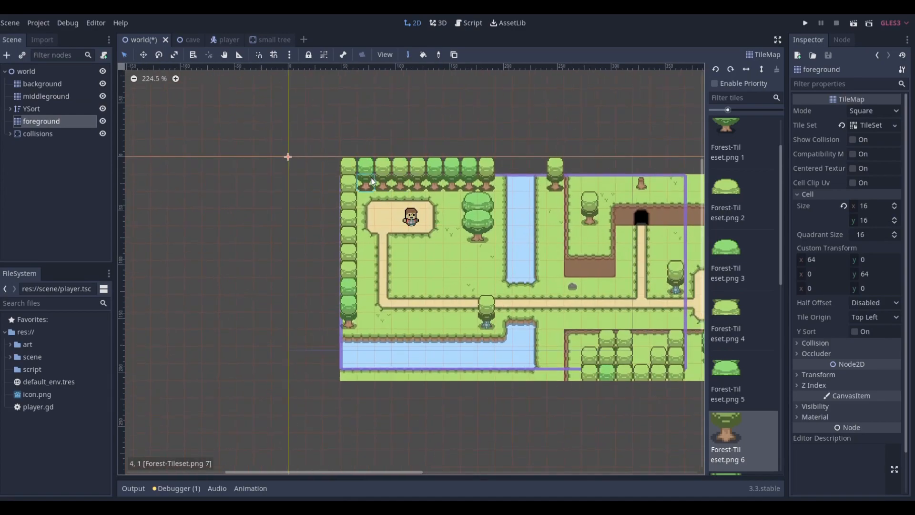
pyautogui.moveTo(369, 180); pyautogui.dragTo(382, 180, button='right')
pyautogui.click(399, 167)
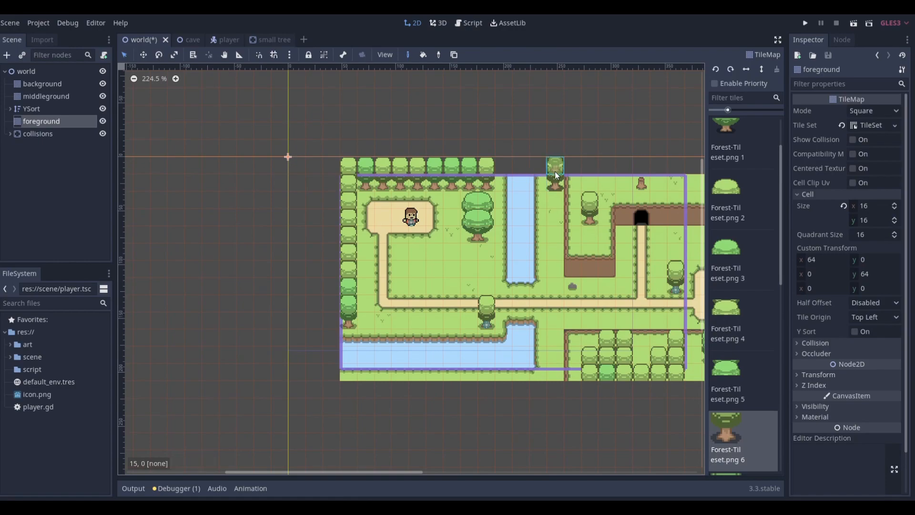
pyautogui.scroll(-3, 562, 141)
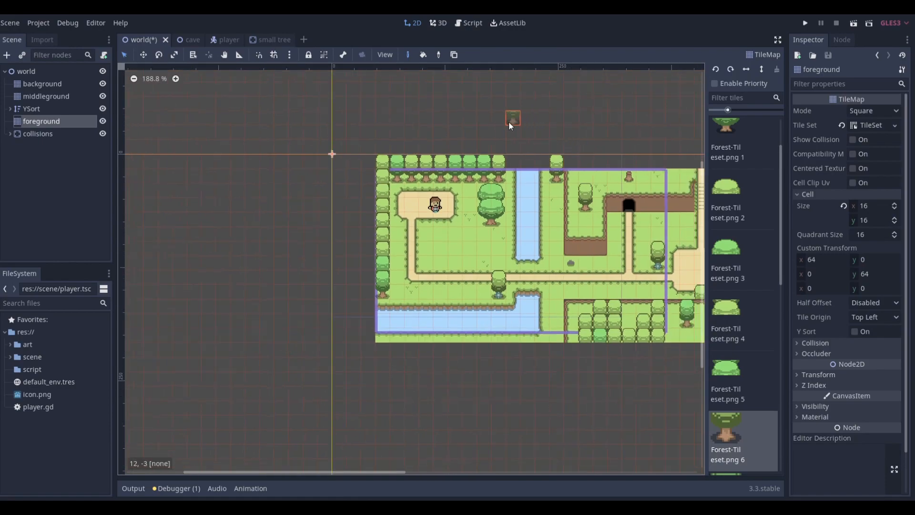
# Step: Run the world and walk the player below the northern tree row to check the overlap
pyautogui.press('F5')
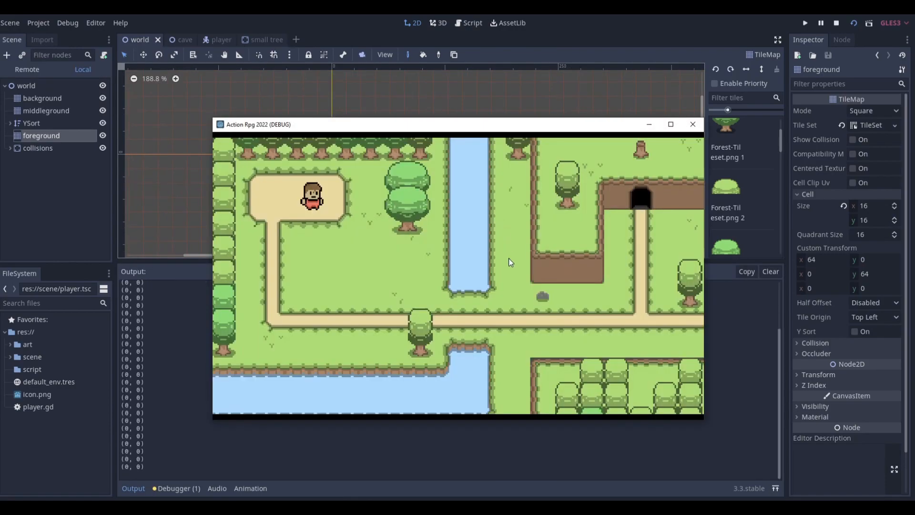
pyautogui.press('Left')
pyautogui.press('Up')
pyautogui.press('Right')
pyautogui.press('Up')
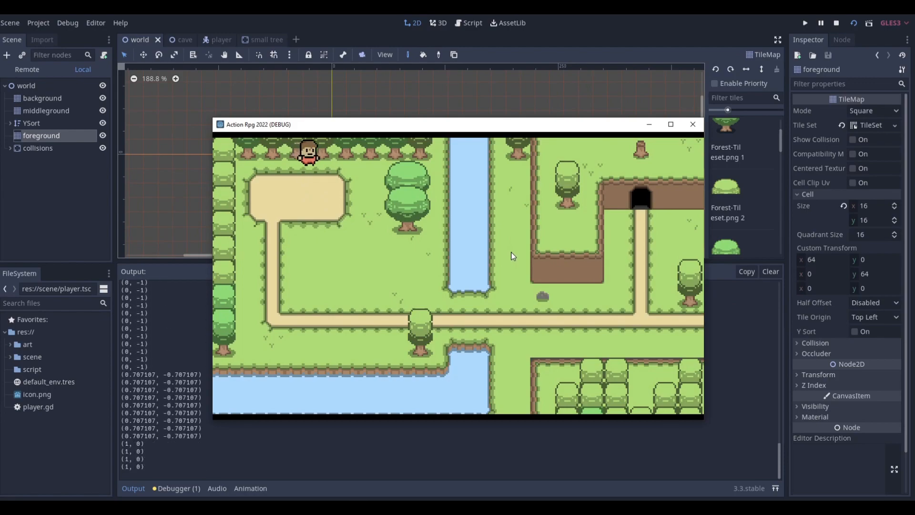
pyautogui.press('Left')
pyautogui.press('Down')
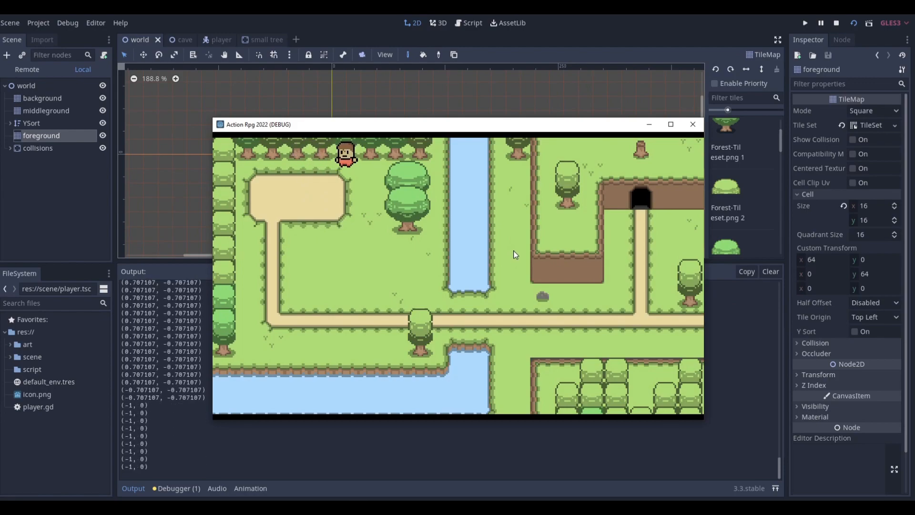
# Step: Walk the player to the western tree column and then east to the large tree
pyautogui.press('Down')
pyautogui.press('Right')
pyautogui.press('Up')
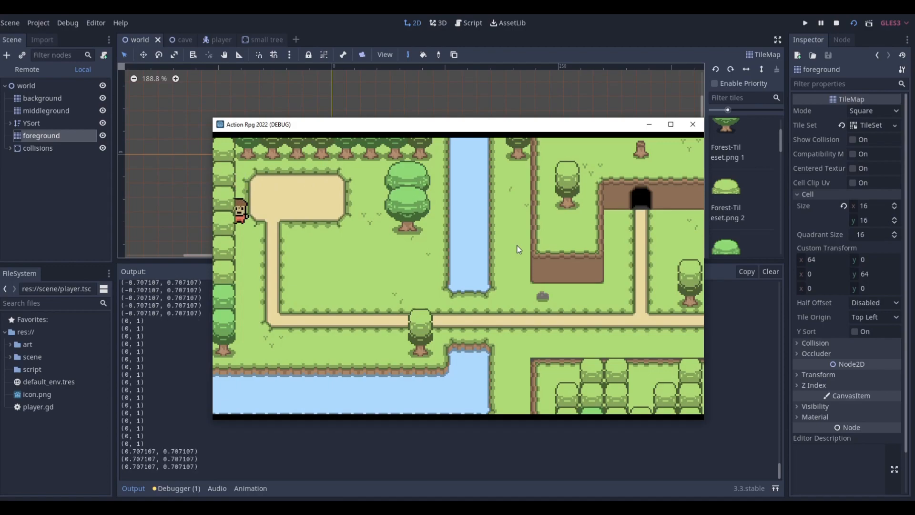
pyautogui.press('Right')
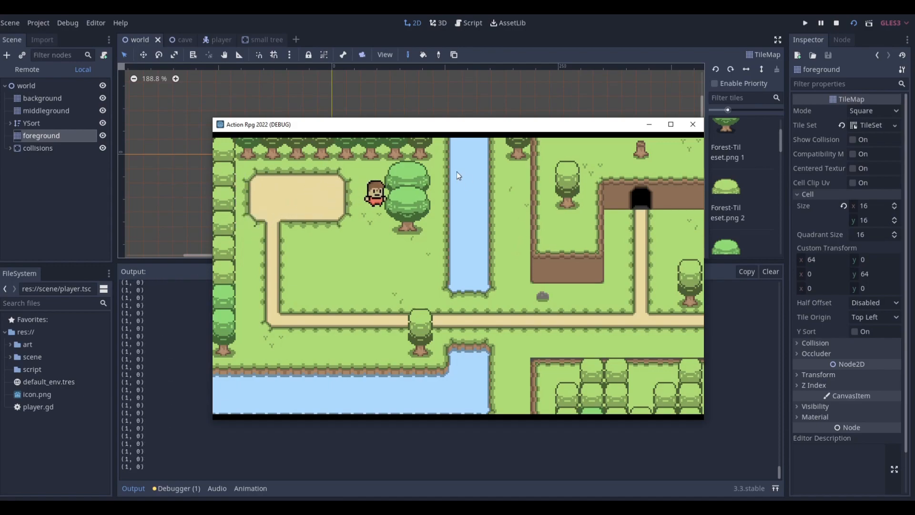
# Step: Walk the player around and behind the large tree to check how they overlap
pyautogui.press('Down')
pyautogui.press('Left')
pyautogui.press('Up')
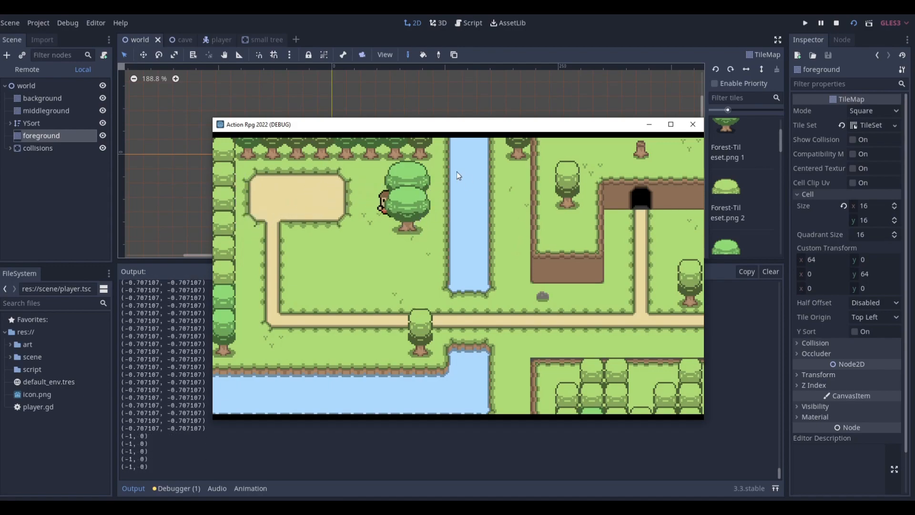
pyautogui.press('Down')
pyautogui.press('Right')
pyautogui.press('Up')
pyautogui.press('Left')
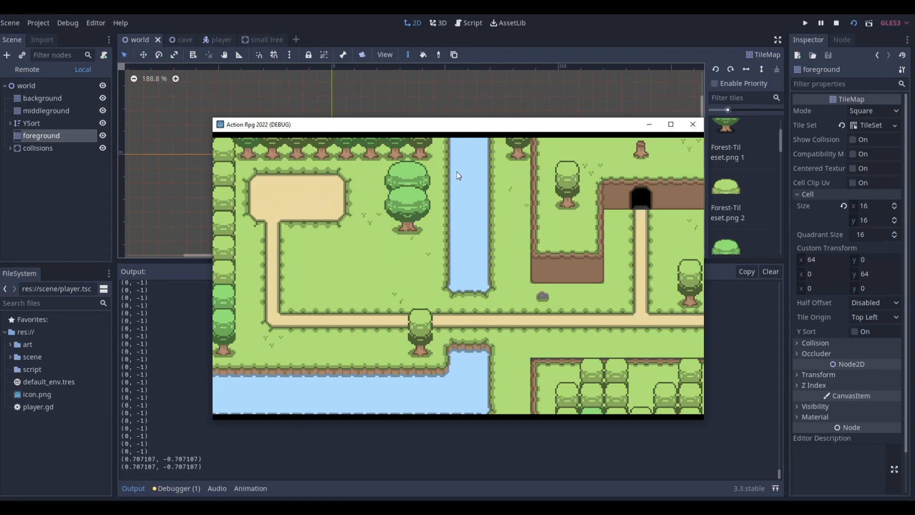
pyautogui.press('Up')
pyautogui.press('Left')
pyautogui.press('Down')
pyautogui.press('Right')
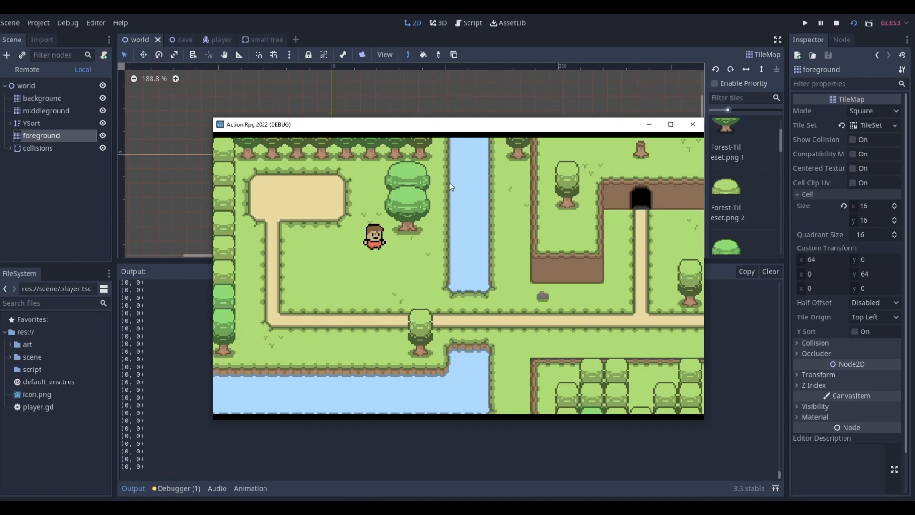
# Step: Walk the player down to the small tree on the path and behind it to check the Y-sorting
pyautogui.press('Right')
pyautogui.press('Down')
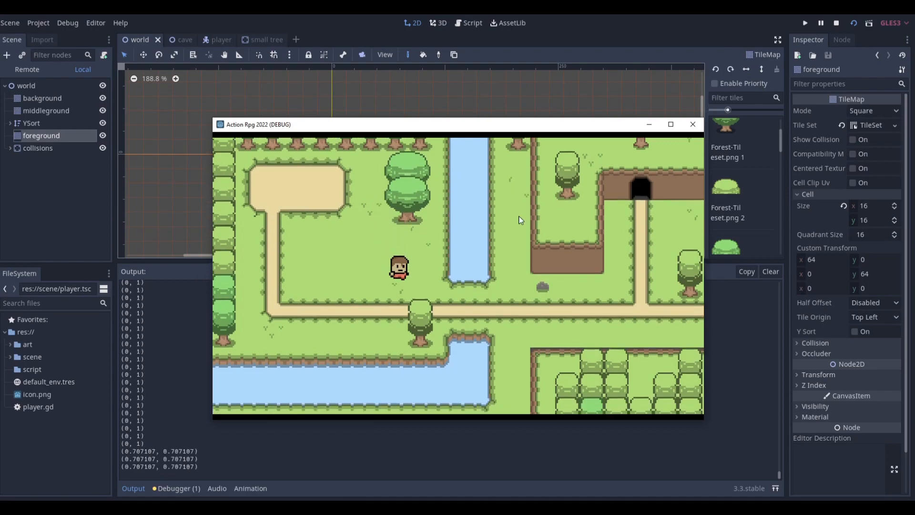
pyautogui.press('Right')
pyautogui.press('Left')
pyautogui.press('Up')
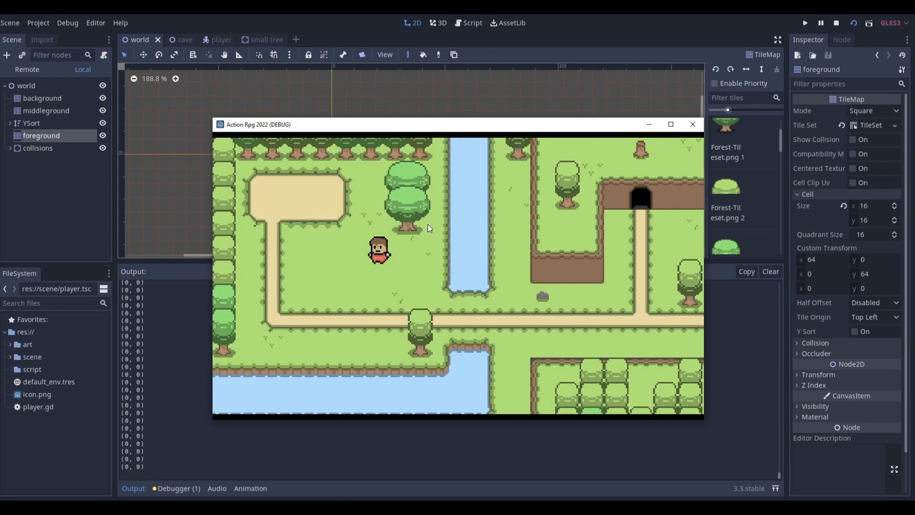
pyautogui.press('Down')
pyautogui.press('Right')
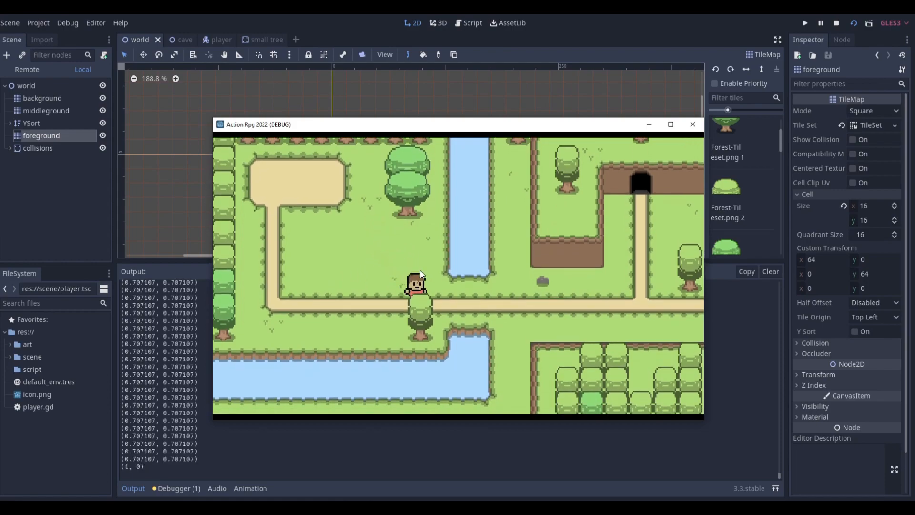
# Step: Walk the player past the river to the lone northern tree, then back down along the cliff
pyautogui.press('Up')
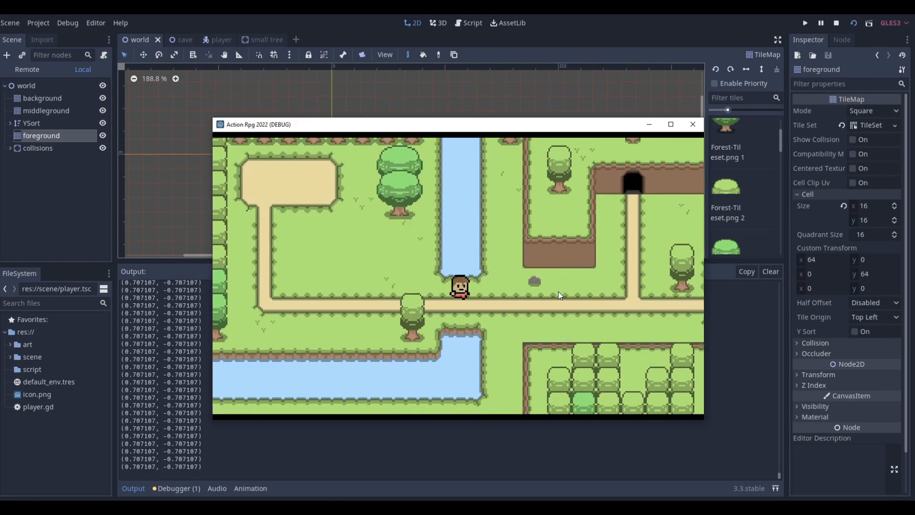
pyautogui.press('Right')
pyautogui.press('Up')
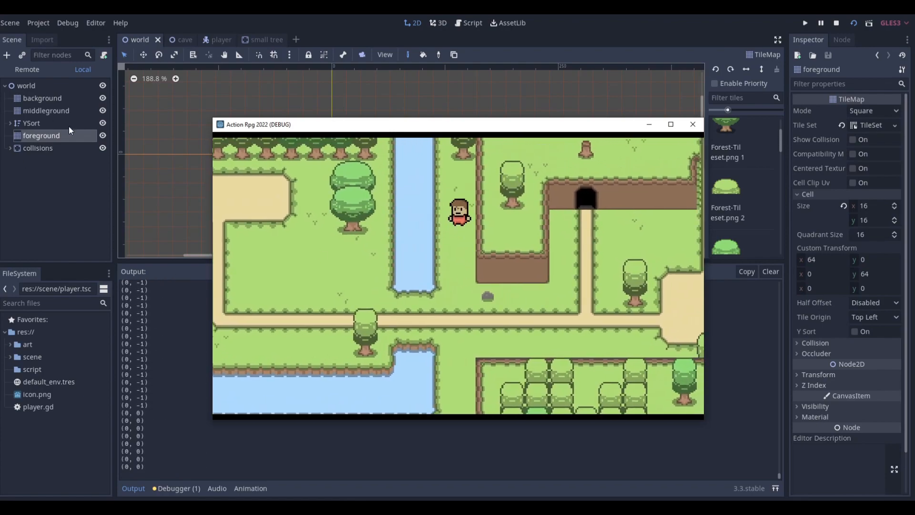
pyautogui.press('Down')
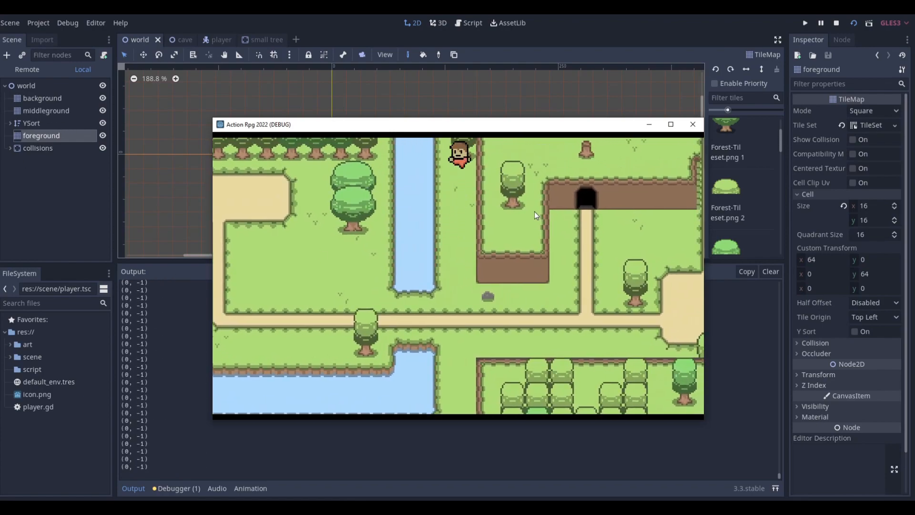
pyautogui.press('Right')
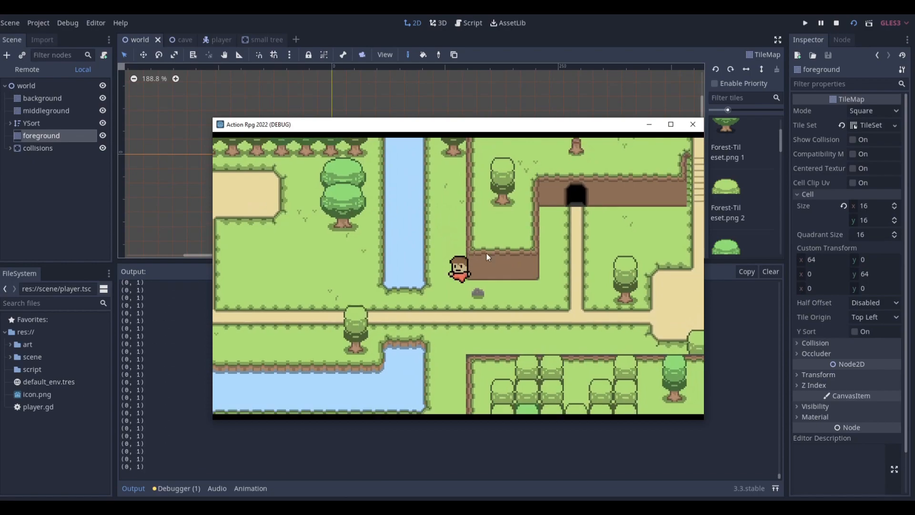
# Step: Walk the player along the path to the cave entrance and around the sandy clearing, and close the running game
pyautogui.press('Right')
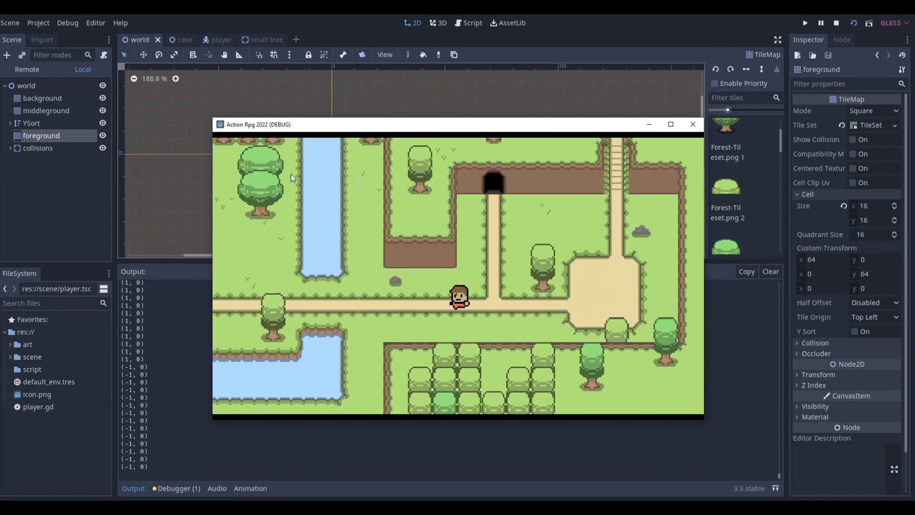
pyautogui.press('Up')
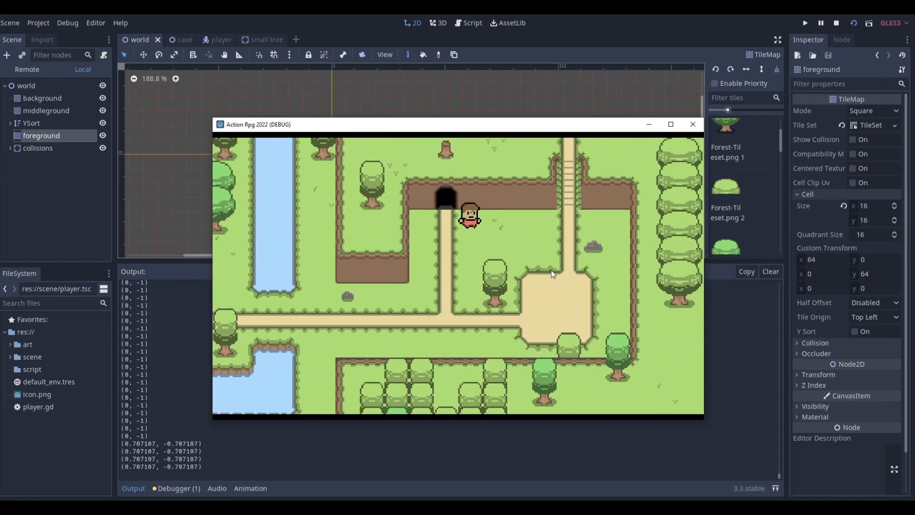
pyautogui.press('Right')
pyautogui.press('Down')
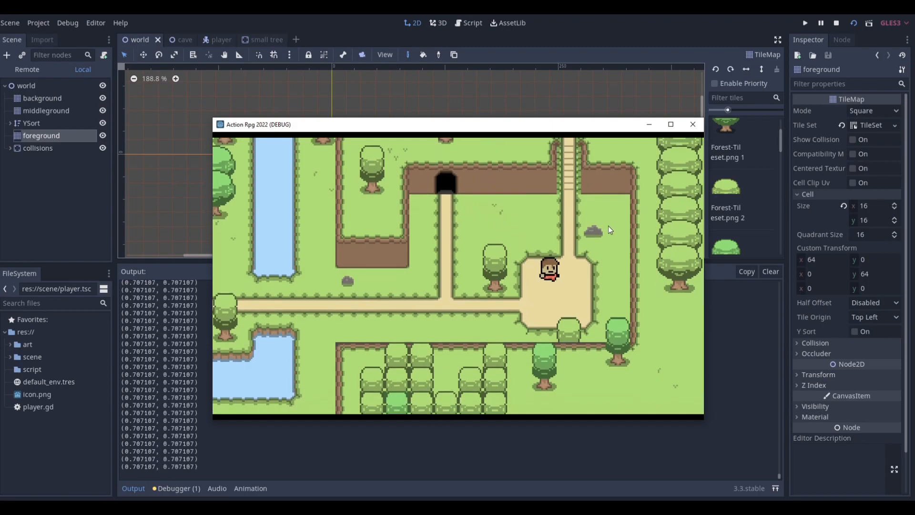
pyautogui.press('Left')
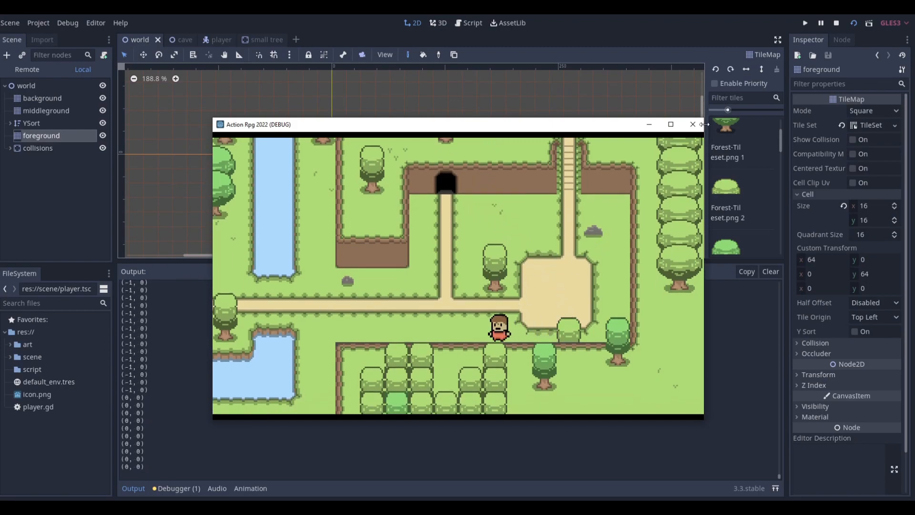
pyautogui.click(692, 125)
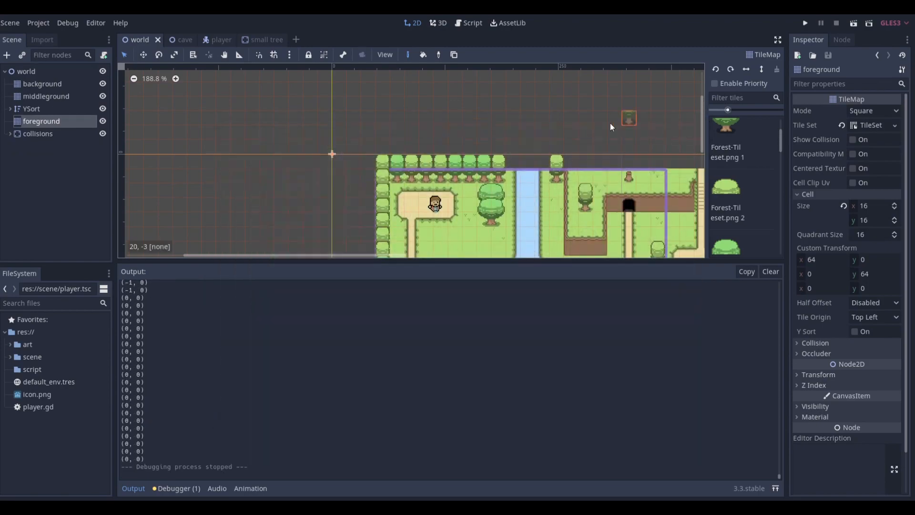
# Step: Create a new scene with a StaticBody2D root node named "small rock"
pyautogui.click(296, 39)
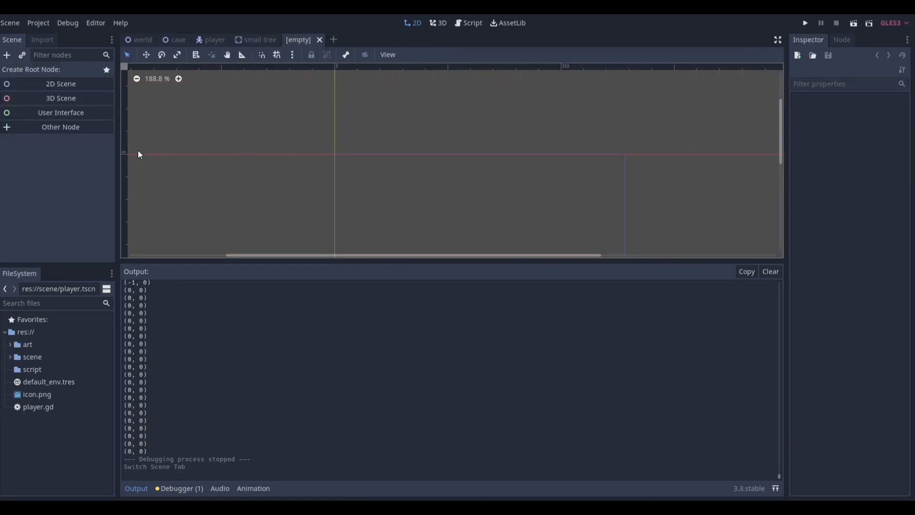
pyautogui.click(65, 128)
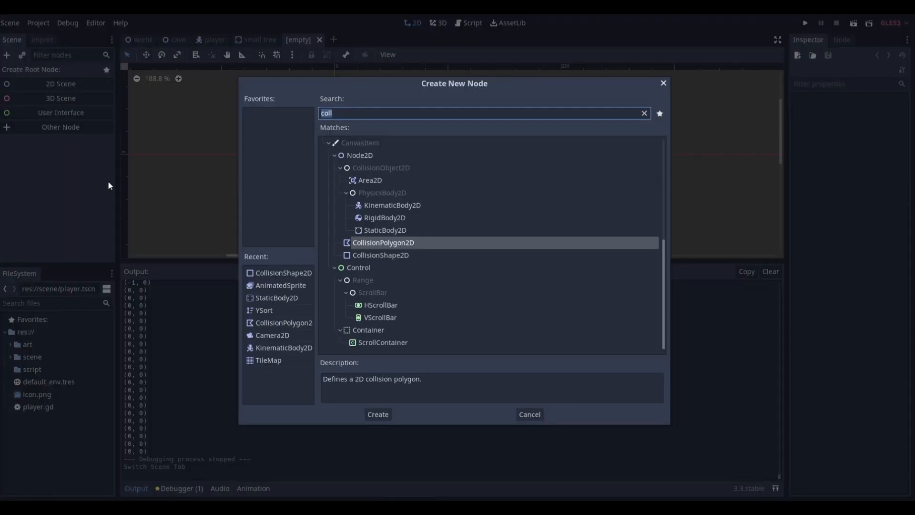
pyautogui.write('sta')
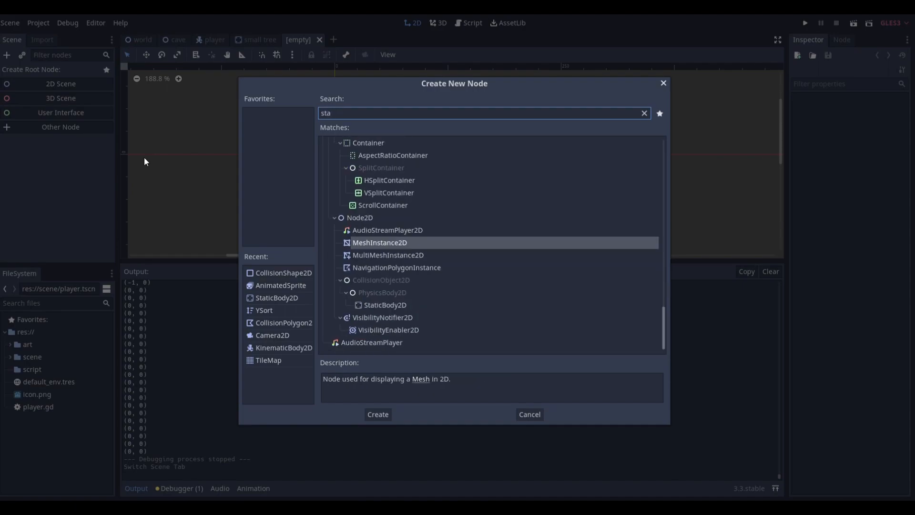
pyautogui.write('tic')
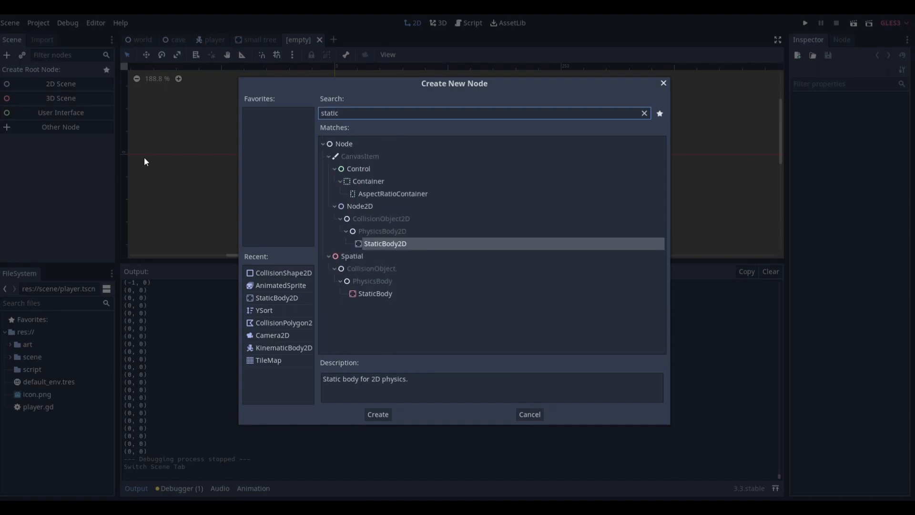
pyautogui.press('Return')
pyautogui.doubleClick(43, 71)
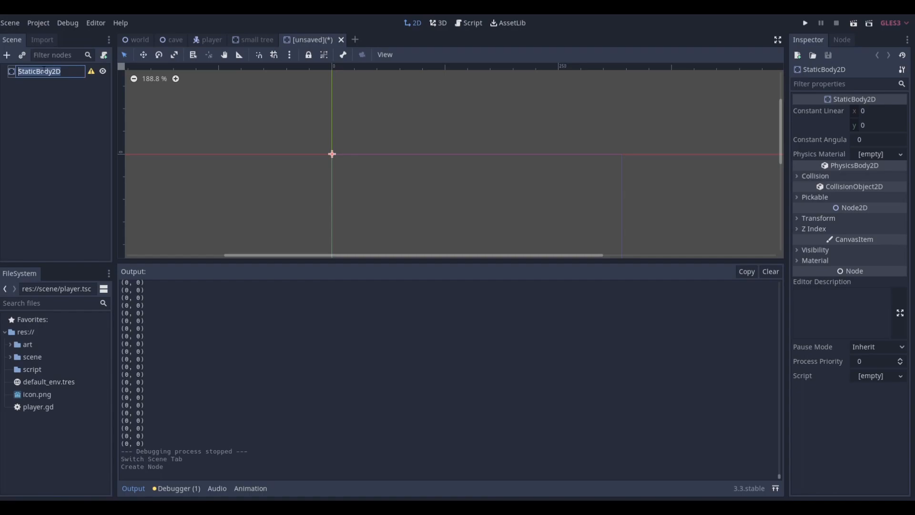
pyautogui.write('small rock')
pyautogui.press('Return')
# Step: Add an AnimatedSprite and a CollisionShape2D as children of the small rock node
pyautogui.click(7, 55)
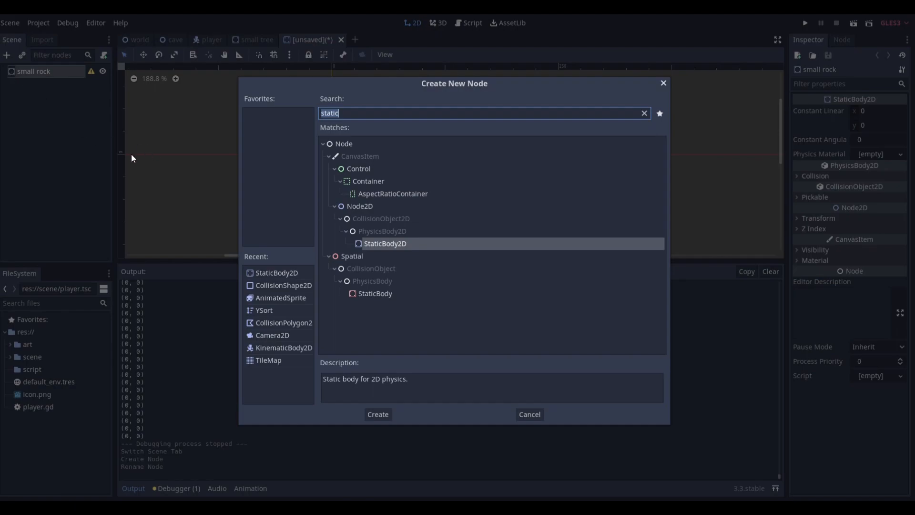
pyautogui.write('anim')
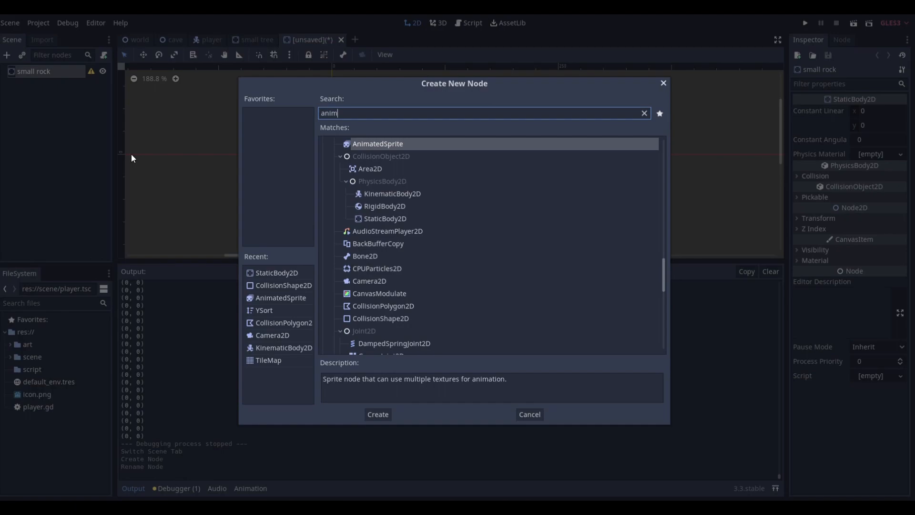
pyautogui.press('Return')
pyautogui.click(48, 72)
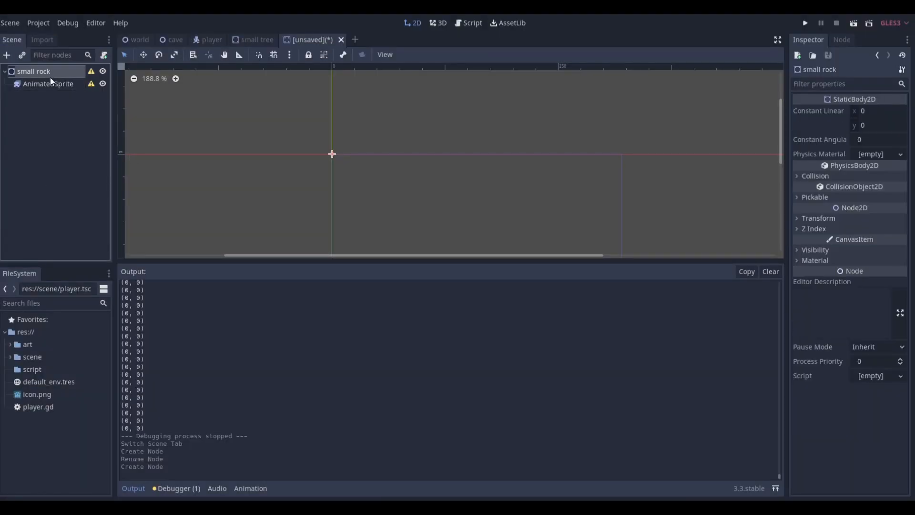
pyautogui.click(9, 59)
pyautogui.write('coll')
pyautogui.press('Down')
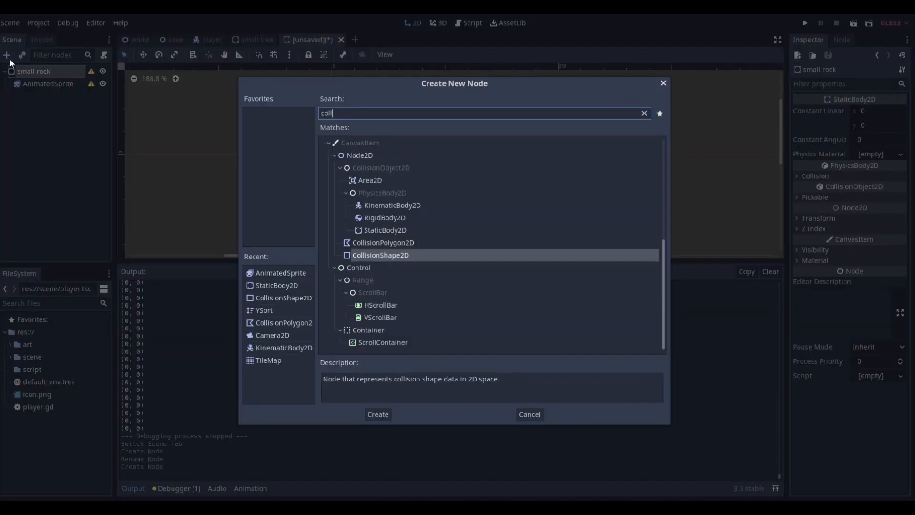
pyautogui.press('Return')
# Step: Assign a new SpriteFrames resource to the small rock's AnimatedSprite and open it for editing
pyautogui.click(43, 83)
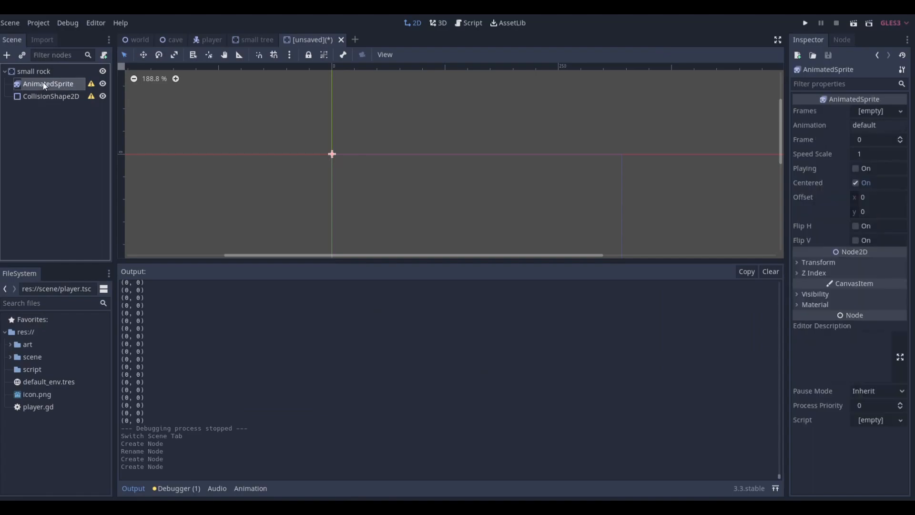
pyautogui.click(874, 111)
pyautogui.click(863, 127)
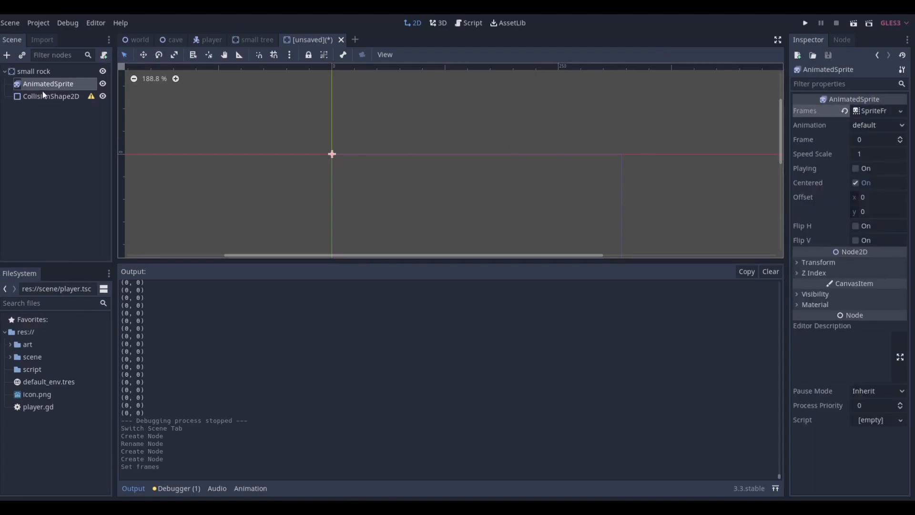
pyautogui.click(878, 113)
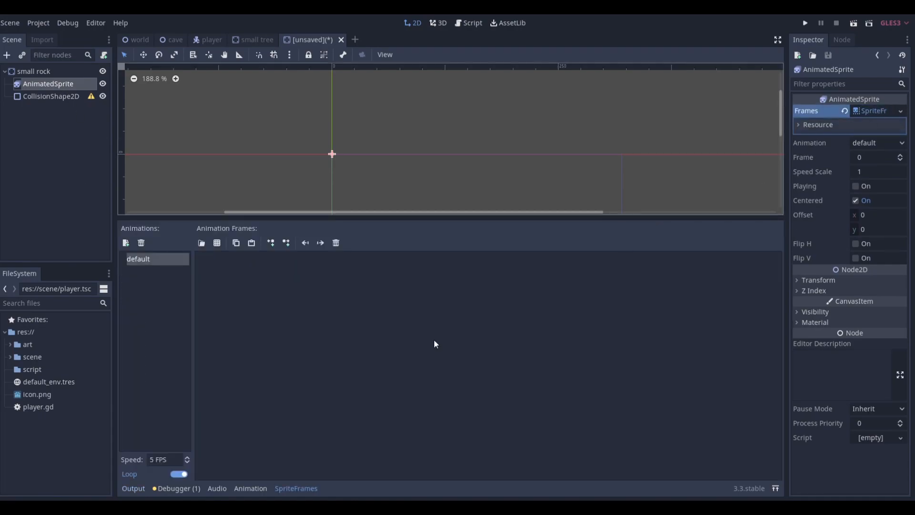
# Step: Add the small rock tile from Forest-Tileset.png as a frame of the default animation, slicing the sheet 10 horizontally by 12 vertically
pyautogui.click(217, 244)
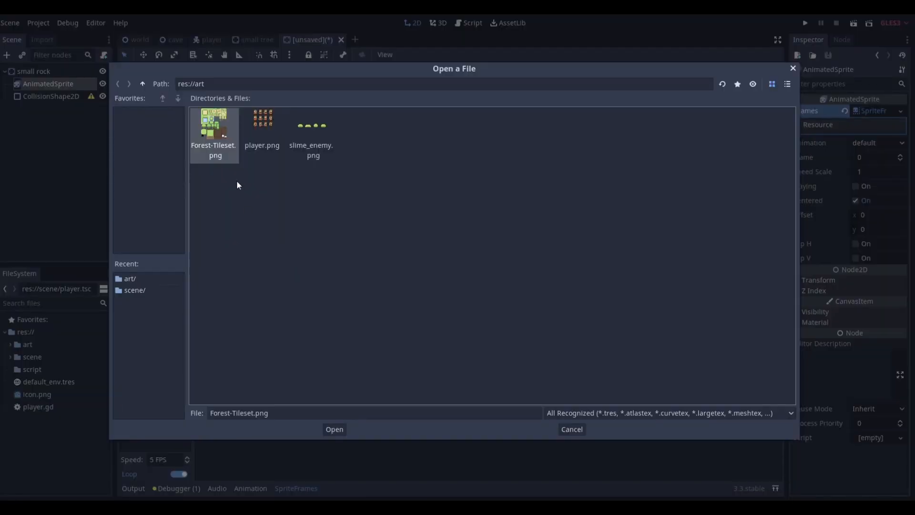
pyautogui.doubleClick(211, 127)
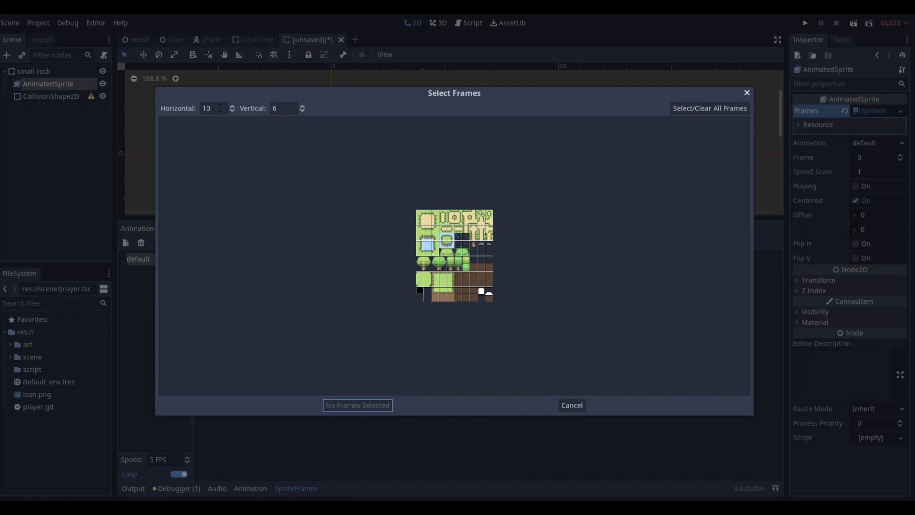
pyautogui.click(274, 111)
pyautogui.write('12')
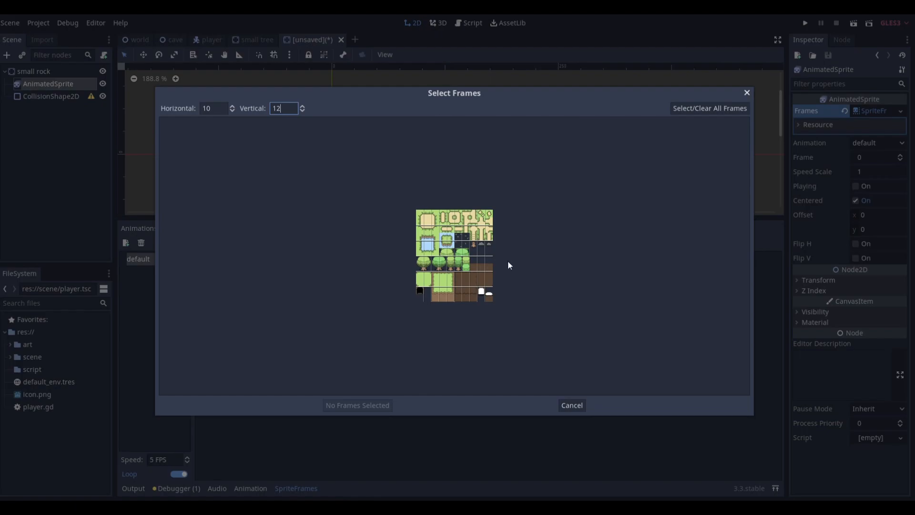
pyautogui.press('Return')
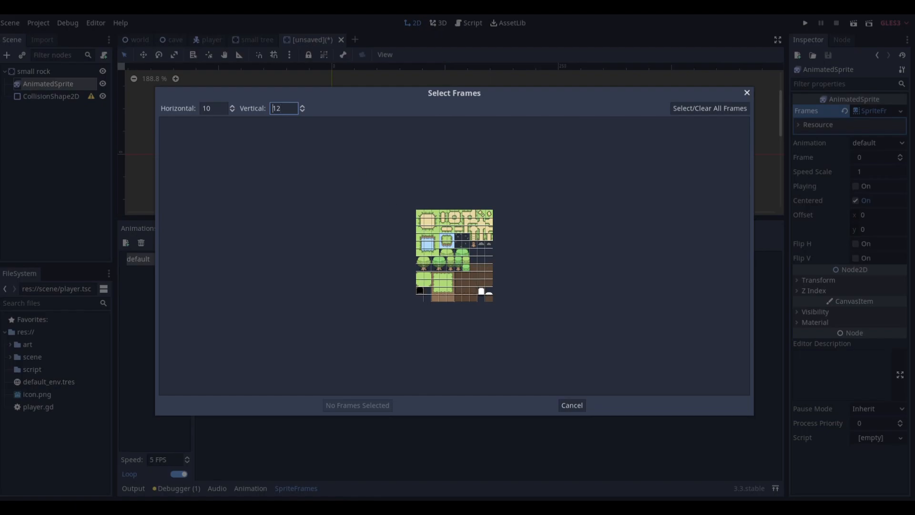
pyautogui.click(489, 244)
pyautogui.click(362, 405)
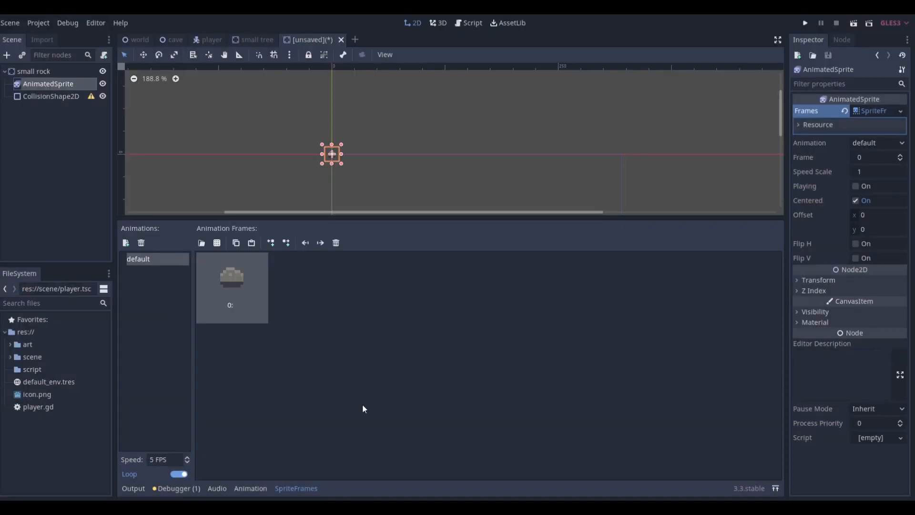
# Step: Shift the small rock sprite slightly upward from the scene origin
pyautogui.scroll(6, 365, 171)
pyautogui.scroll(2, 382, 165)
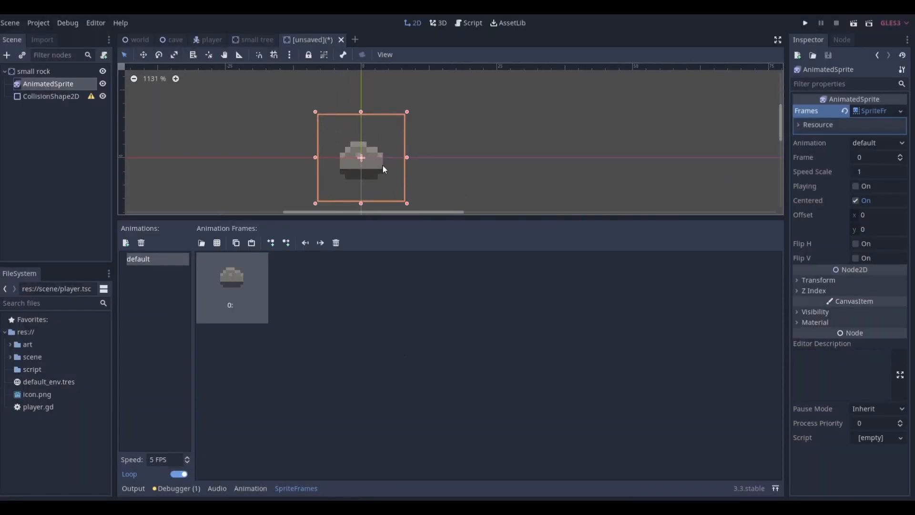
pyautogui.moveTo(382, 150); pyautogui.dragTo(381, 154)
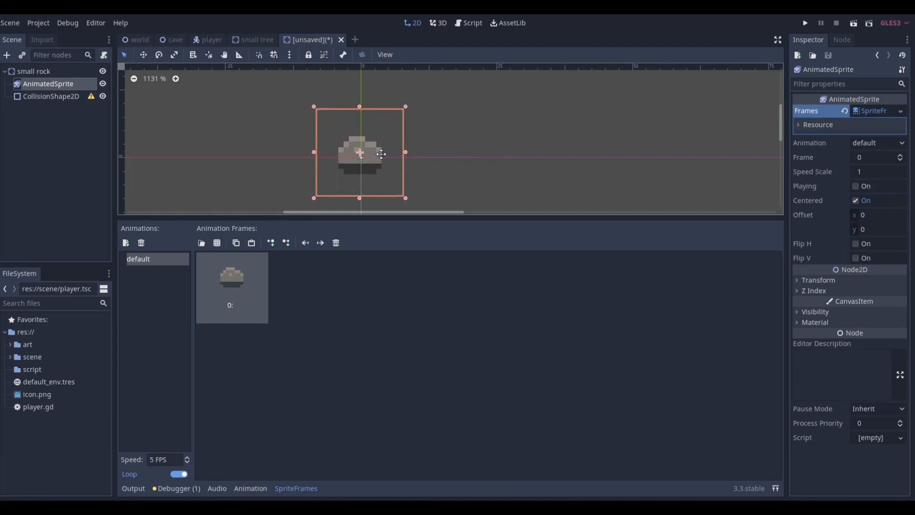
# Step: Give the CollisionShape2D a CircleShape2D, shrink it to fit inside the small rock, and save the scene
pyautogui.click(51, 97)
pyautogui.click(872, 112)
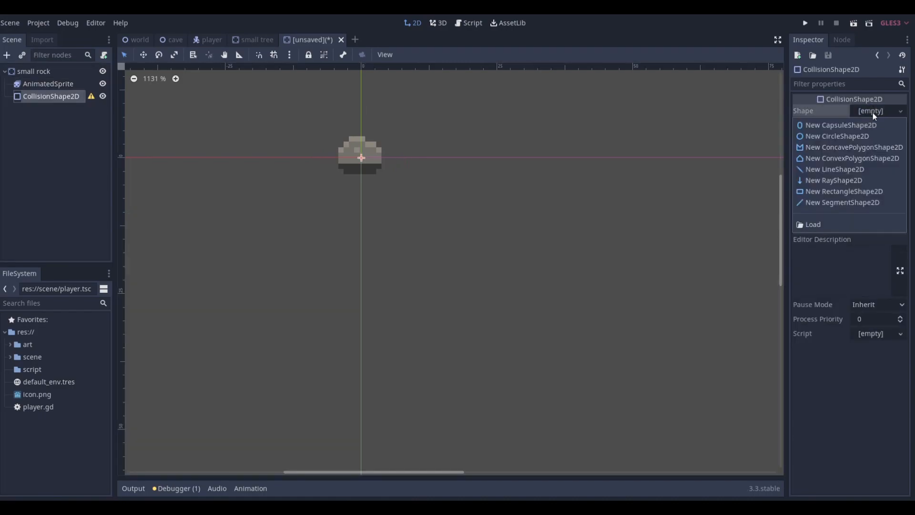
pyautogui.click(837, 136)
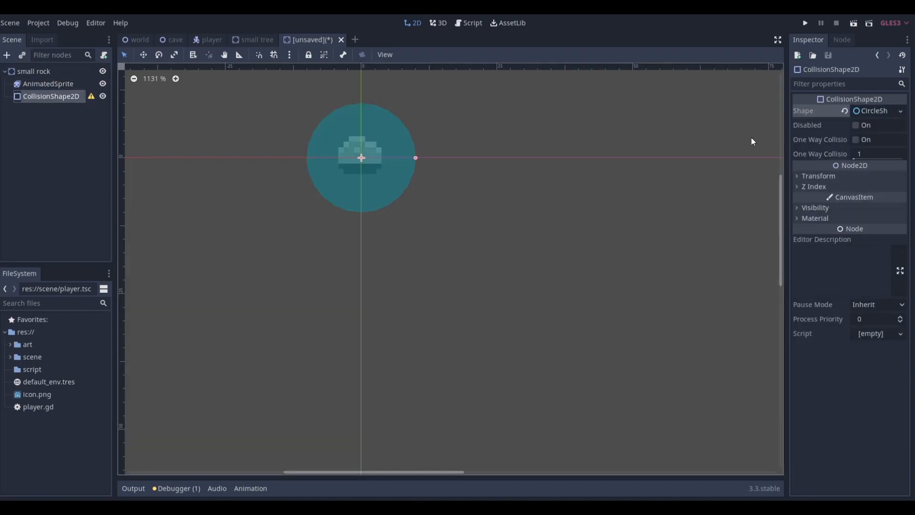
pyautogui.click(407, 162)
pyautogui.click(409, 158)
pyautogui.moveTo(415, 157); pyautogui.dragTo(377, 154)
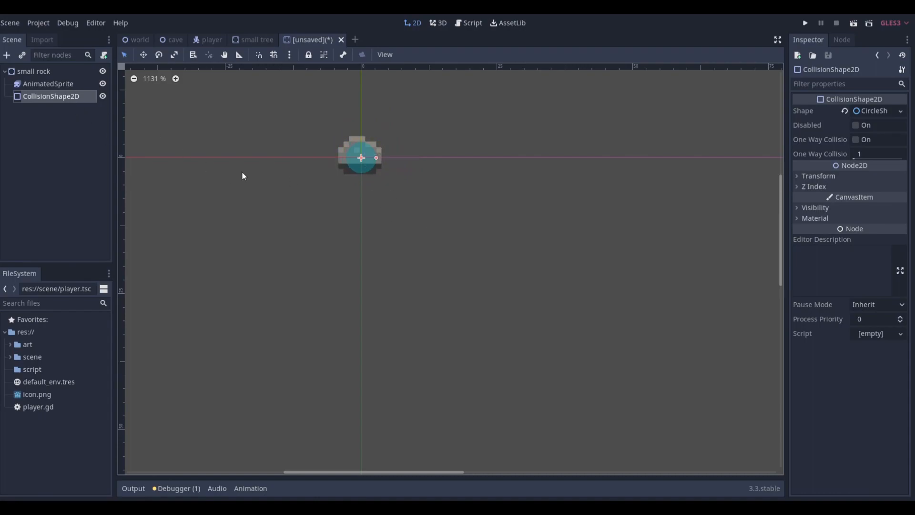
pyautogui.hotkey('ctrl', 's')
pyautogui.click(336, 431)
# Step: Create another new scene with a StaticBody2D root node named "big rock"
pyautogui.click(347, 40)
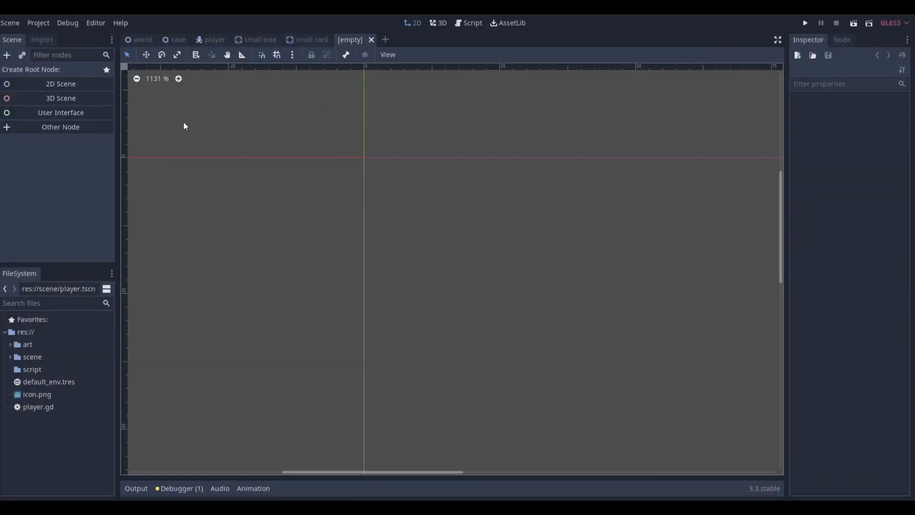
pyautogui.click(62, 127)
pyautogui.write('stat')
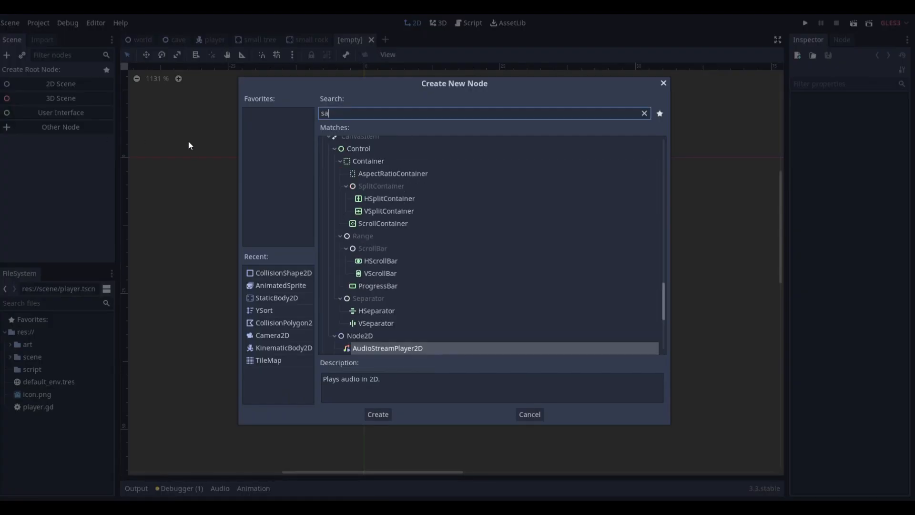
pyautogui.press('Return')
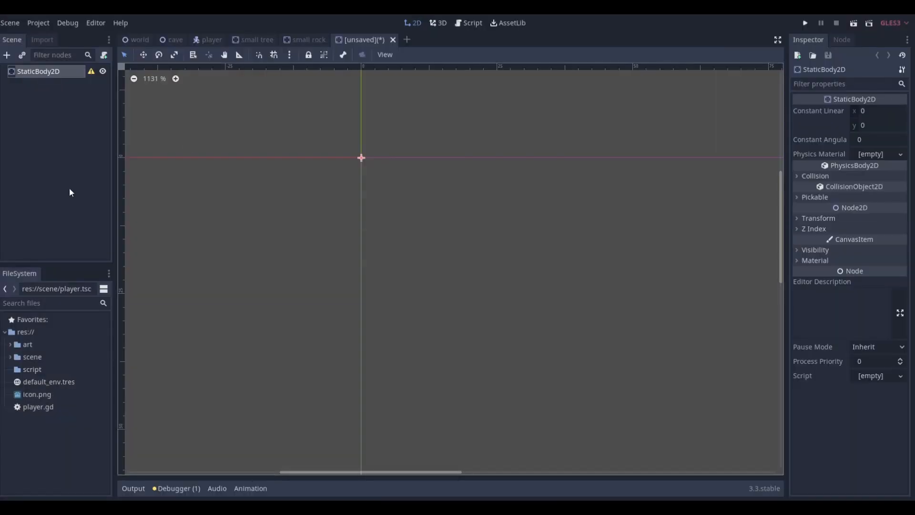
pyautogui.doubleClick(31, 71)
pyautogui.write('big rock')
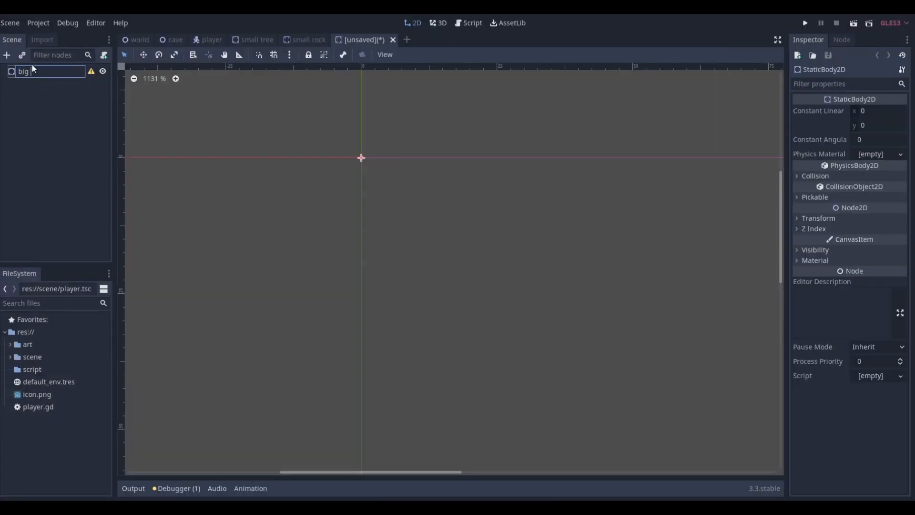
pyautogui.press('Return')
# Step: Add an AnimatedSprite and a CollisionShape2D as child nodes of the big rock root
pyautogui.click(13, 59)
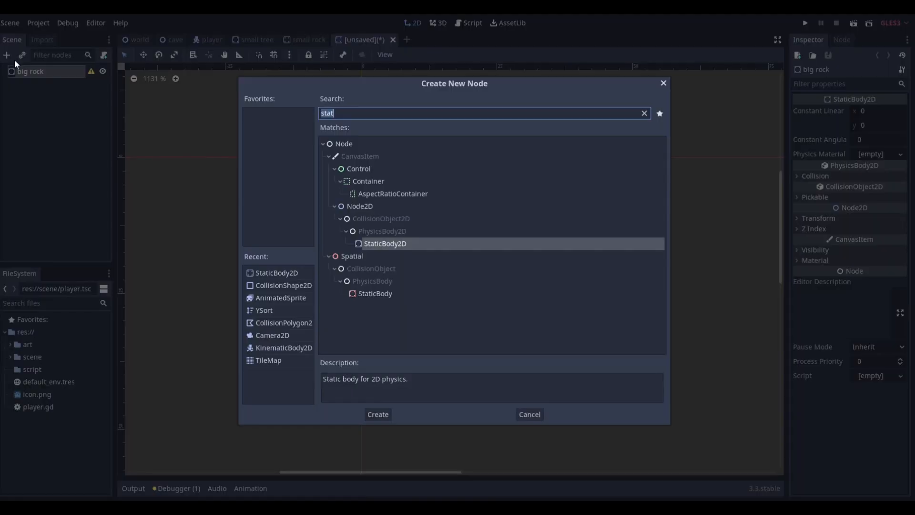
pyautogui.write('anim')
pyautogui.press('Return')
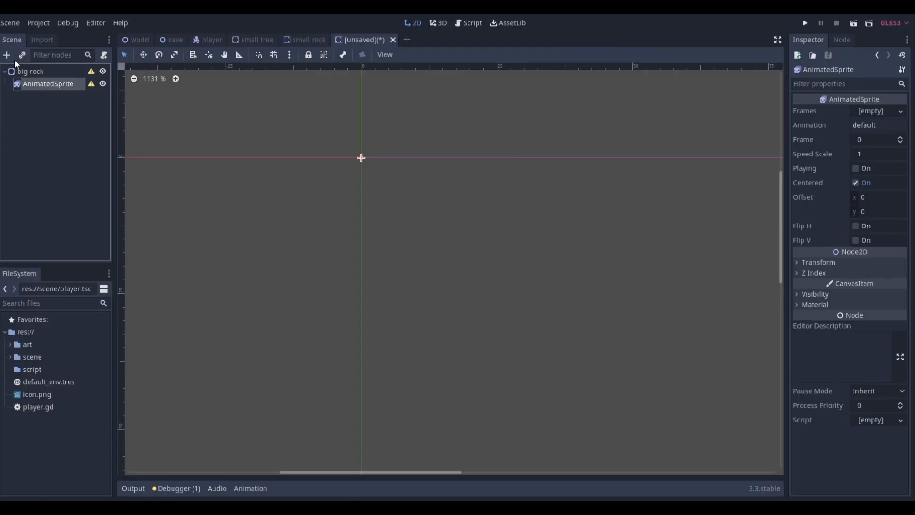
pyautogui.click(30, 71)
pyautogui.click(7, 55)
pyautogui.write('c')
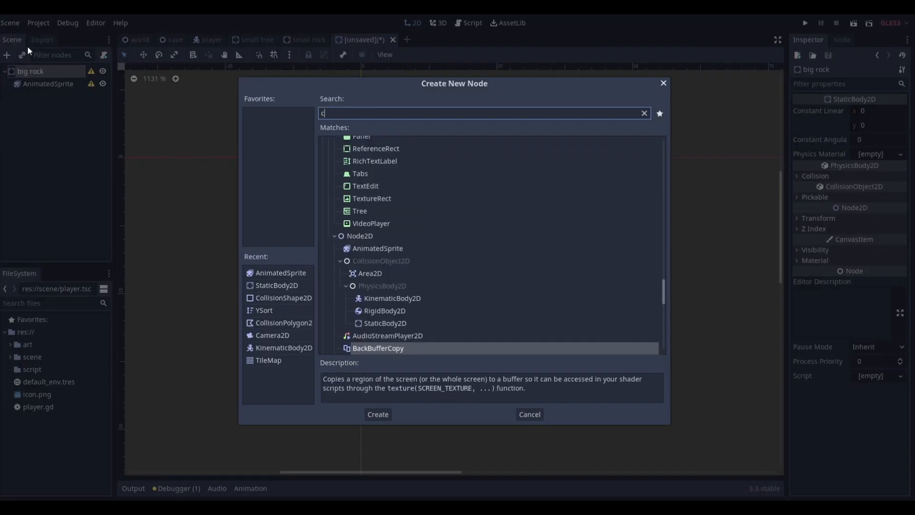
pyautogui.write('olls')
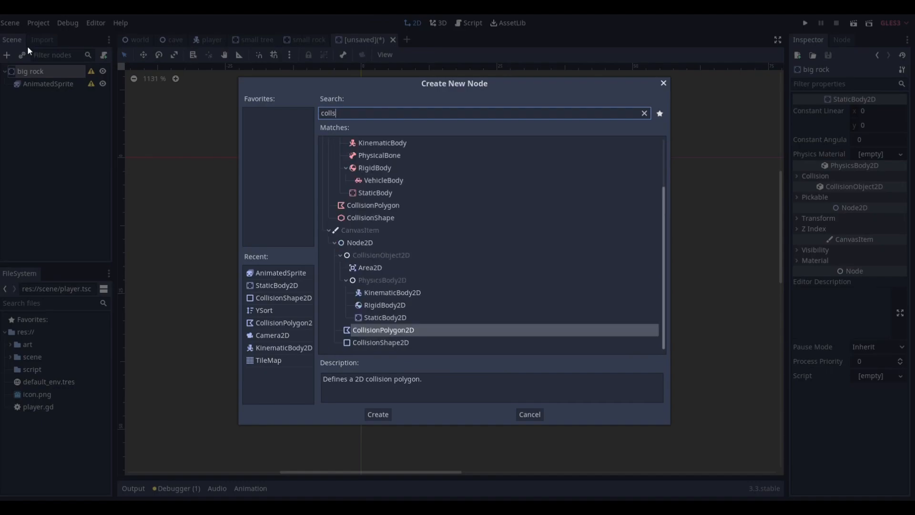
pyautogui.press('Down')
pyautogui.press('Return')
# Step: Assign a new SpriteFrames resource to the big rock's AnimatedSprite and open it for editing
pyautogui.click(47, 83)
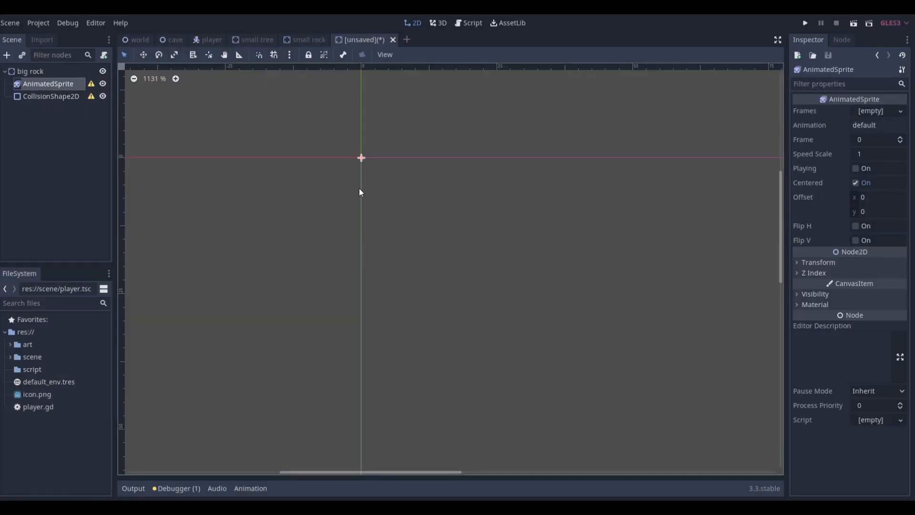
pyautogui.click(878, 111)
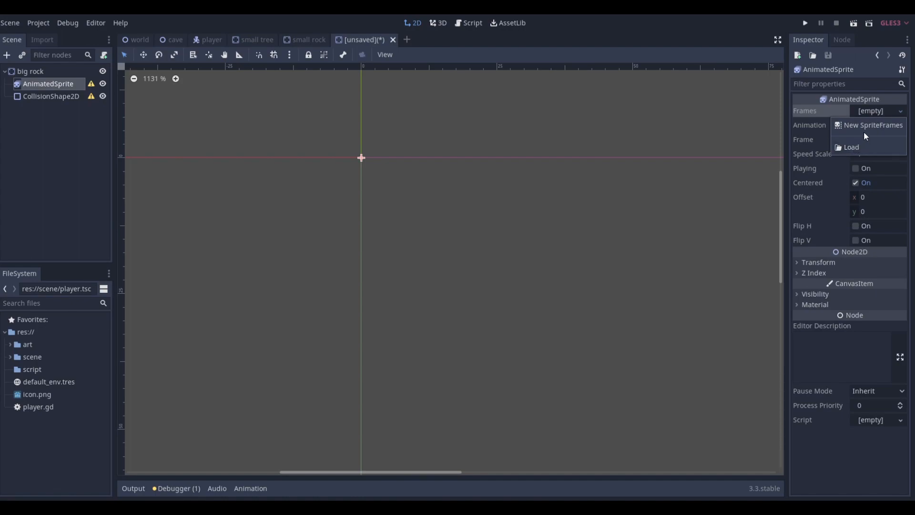
pyautogui.click(865, 132)
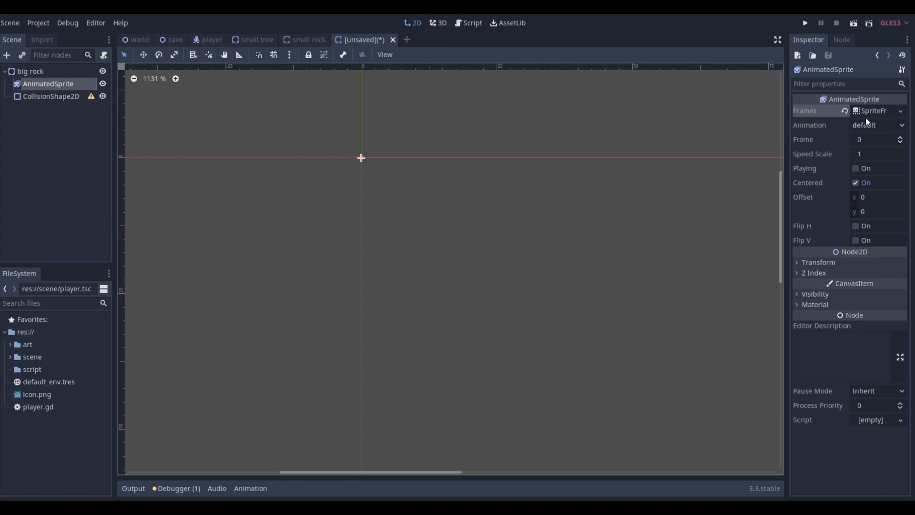
pyautogui.click(865, 115)
pyautogui.doubleClick(164, 259)
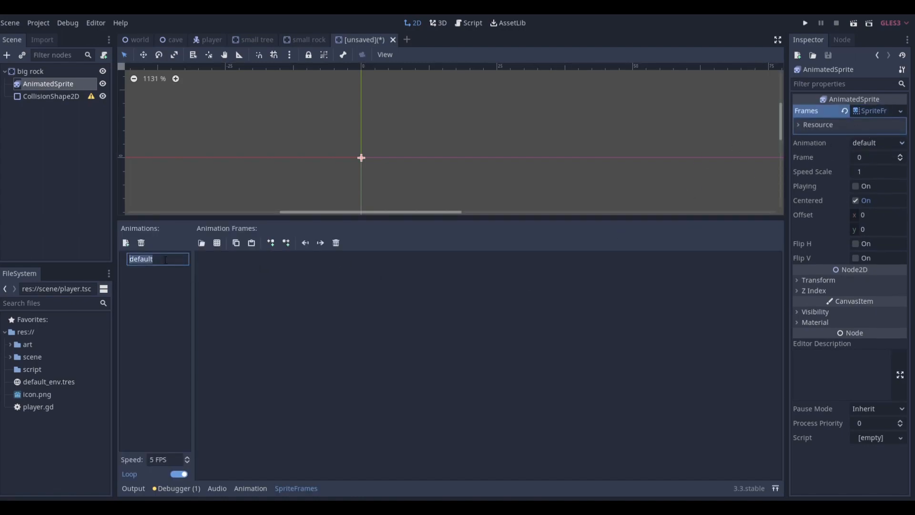
# Step: Add the big rock tile from Forest-Tileset.png, sliced 10 by 12, to the default animation and shift the sprite slightly upward
pyautogui.click(218, 243)
pyautogui.doubleClick(212, 129)
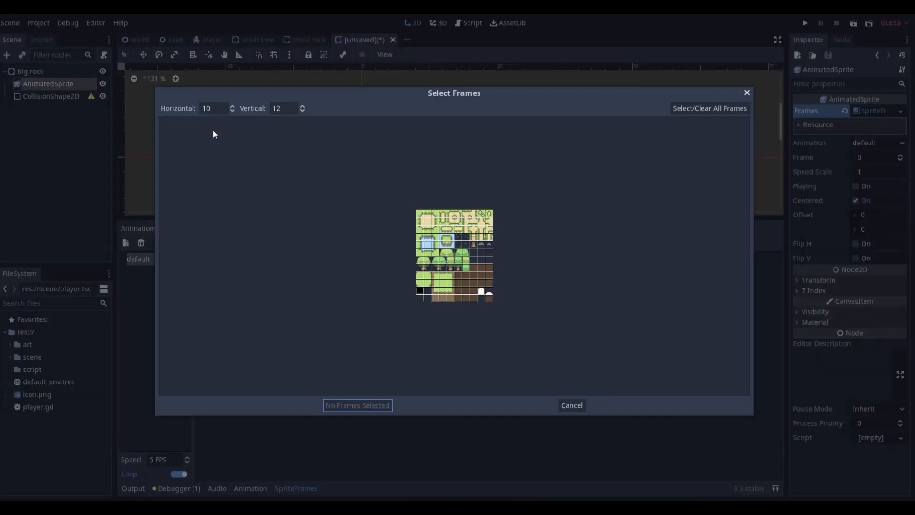
pyautogui.click(480, 245)
pyautogui.click(358, 405)
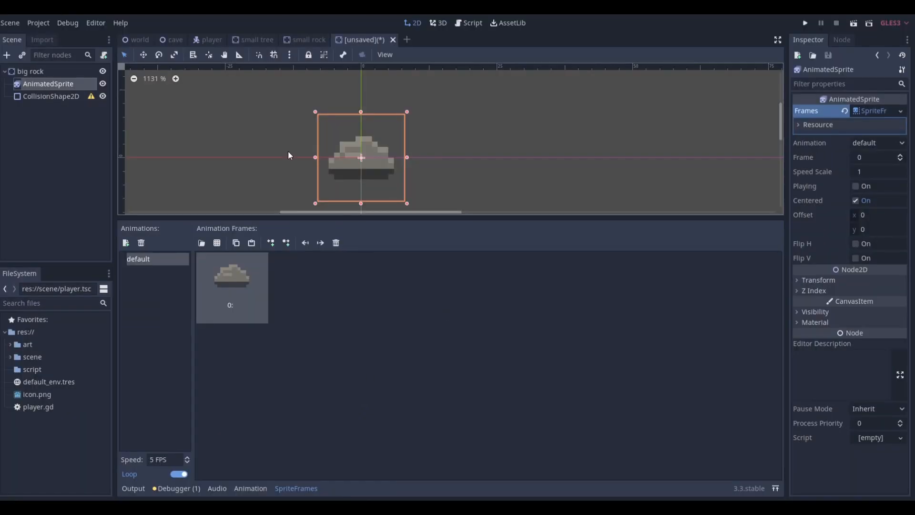
pyautogui.moveTo(361, 151); pyautogui.dragTo(365, 139)
# Step: Give the big rock's CollisionShape2D a CircleShape2D, shrink it to fit the middle of the rock, and save the scene
pyautogui.click(52, 96)
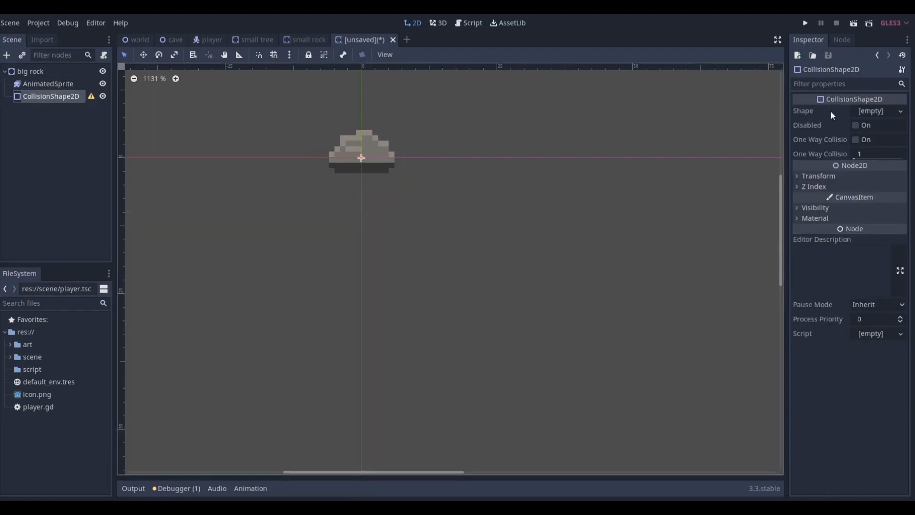
pyautogui.click(876, 111)
pyautogui.click(835, 141)
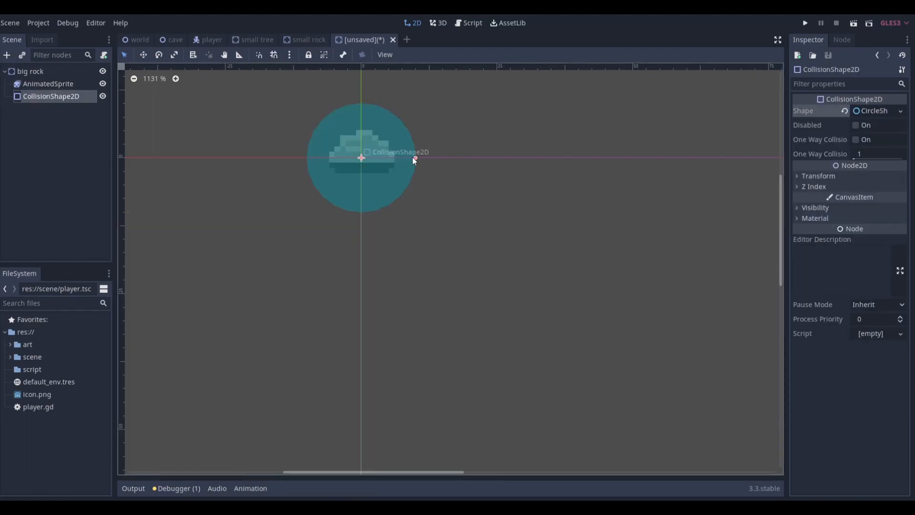
pyautogui.moveTo(415, 157); pyautogui.dragTo(383, 152)
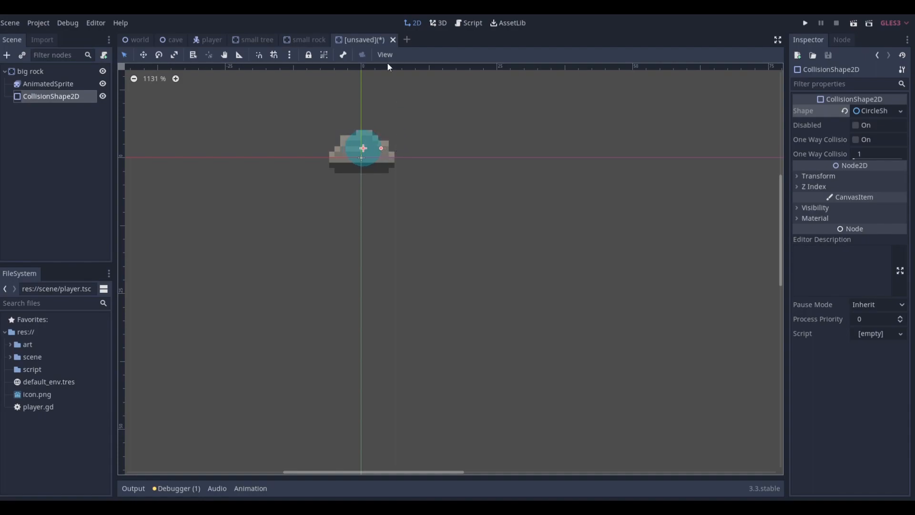
pyautogui.hotkey('ctrl', 's')
pyautogui.click(333, 429)
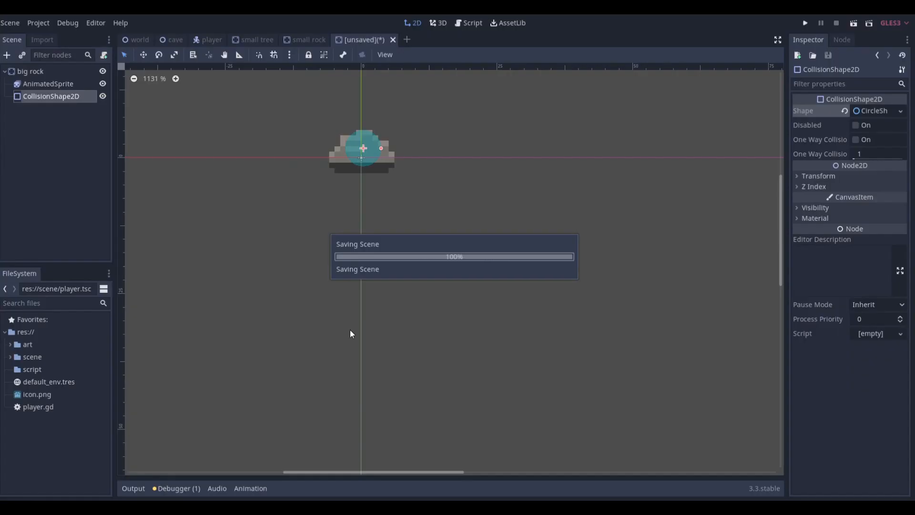
# Step: Create a new scene with a StaticBody2D root node named "big tree"
pyautogui.click(398, 40)
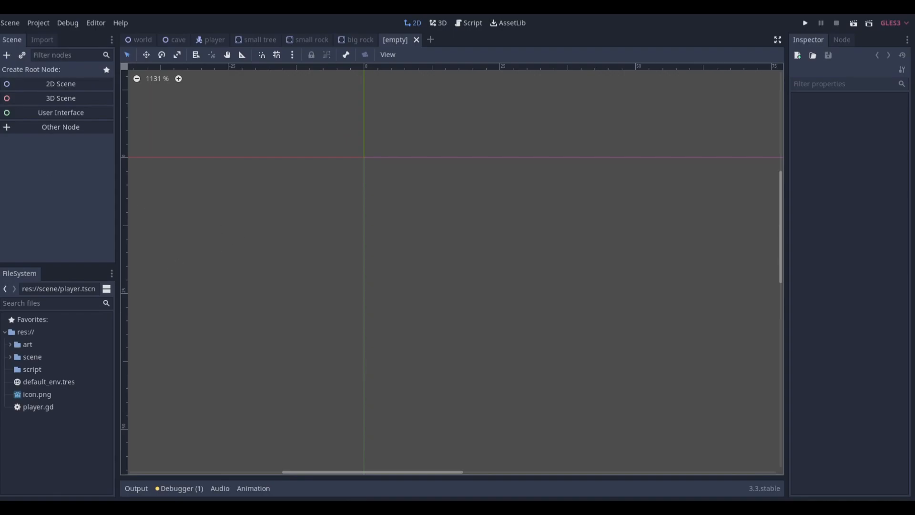
pyautogui.click(49, 130)
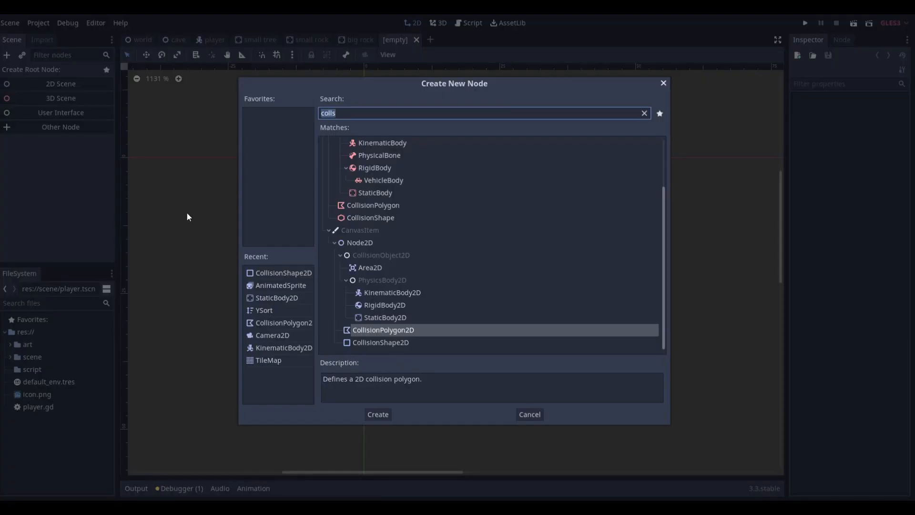
pyautogui.write('atat')
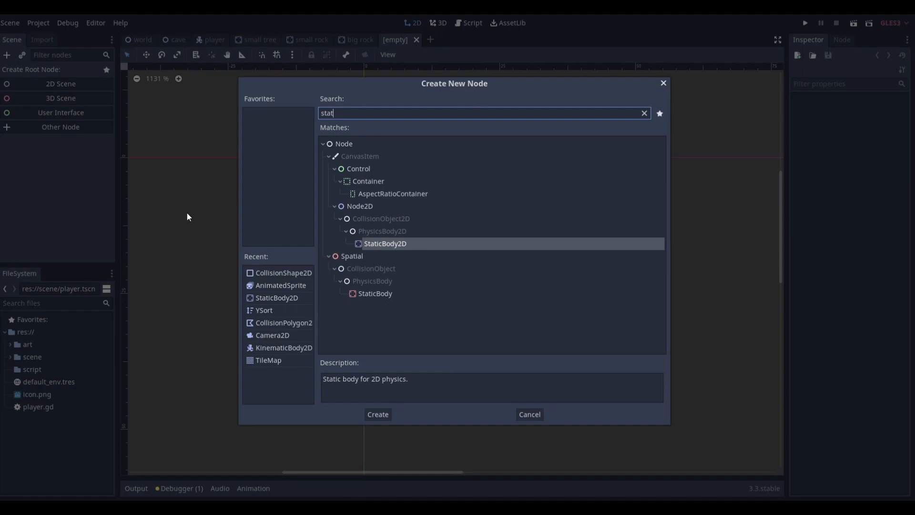
pyautogui.press('Return')
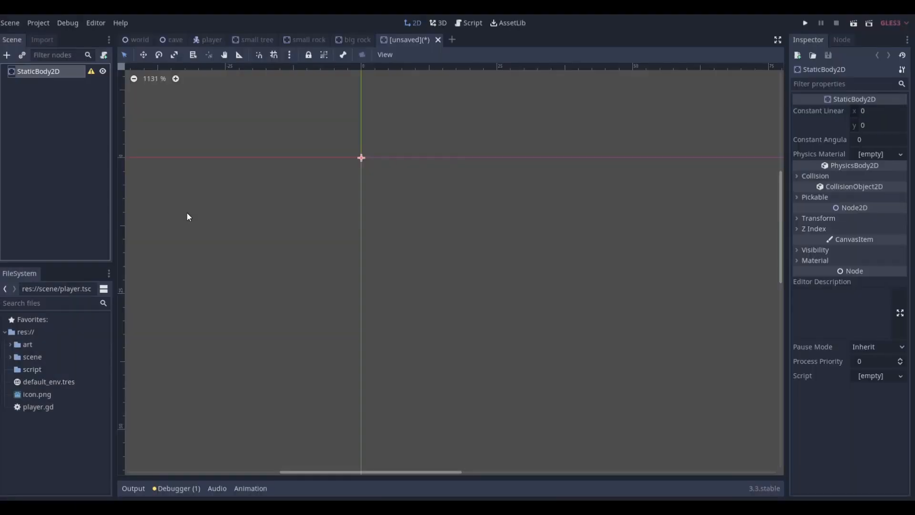
pyautogui.doubleClick(41, 74)
pyautogui.write('big tree')
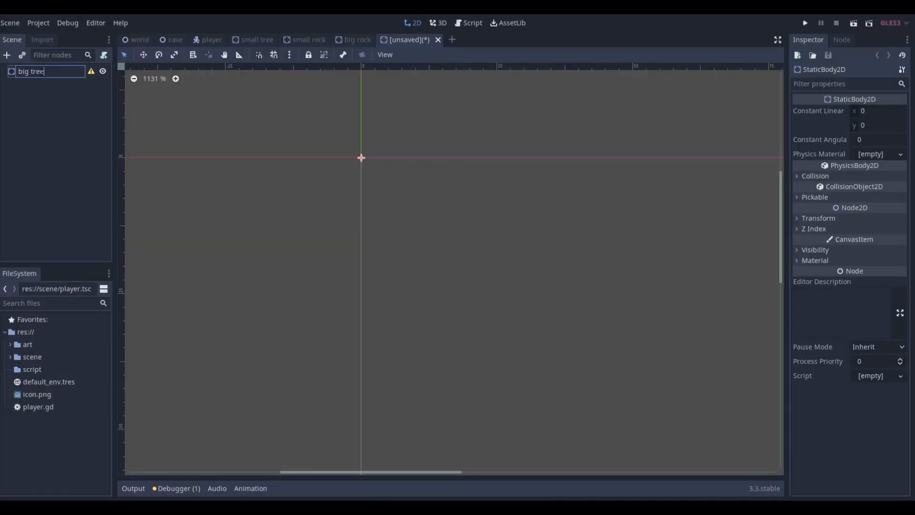
pyautogui.press('Return')
# Step: Add an AnimatedSprite and a CollisionShape2D as child nodes of the big tree root
pyautogui.click(7, 55)
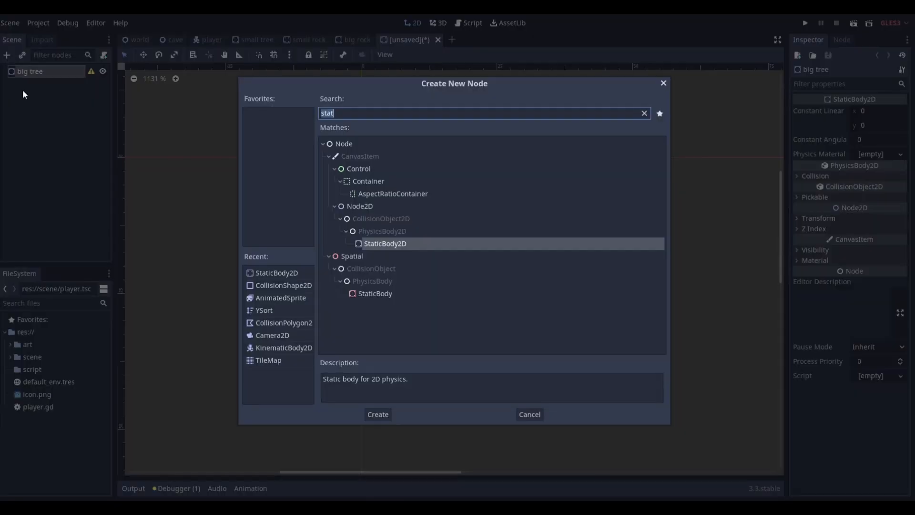
pyautogui.write('anima')
pyautogui.press('Return')
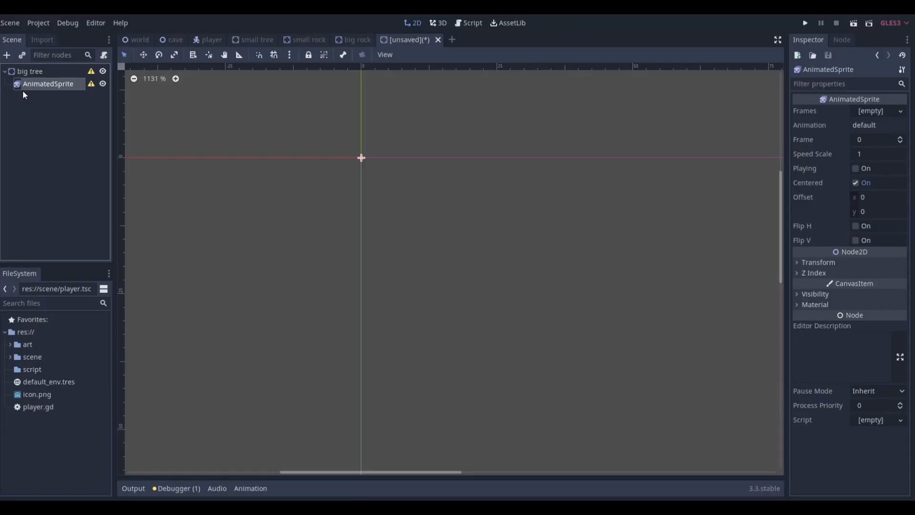
pyautogui.click(45, 71)
pyautogui.click(7, 55)
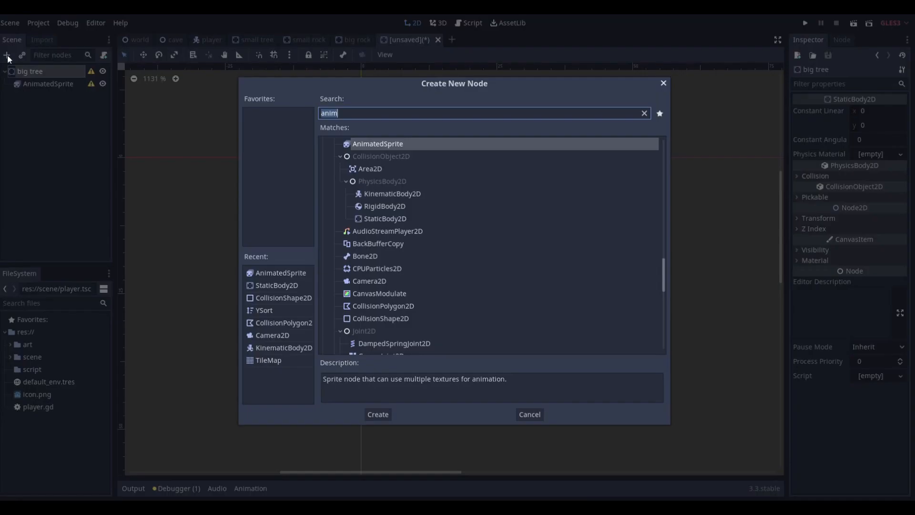
pyautogui.write('coll')
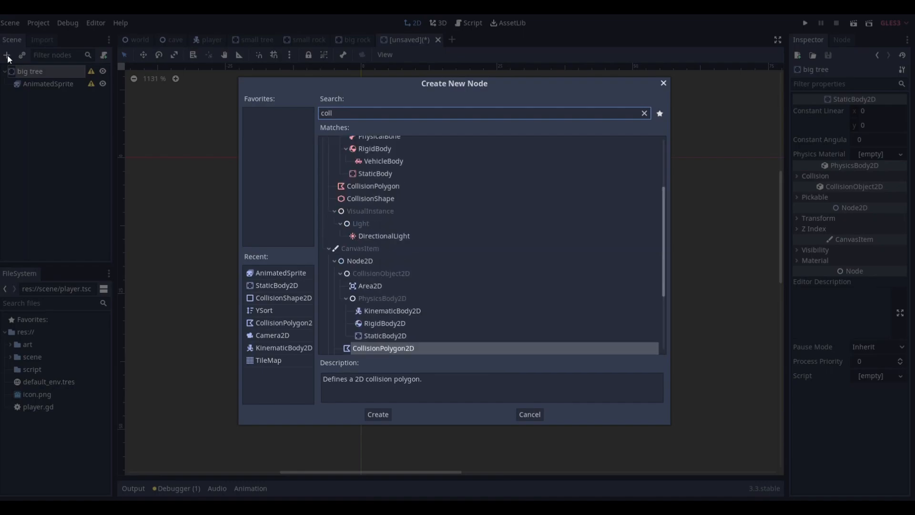
pyautogui.press('Down')
pyautogui.press('Return')
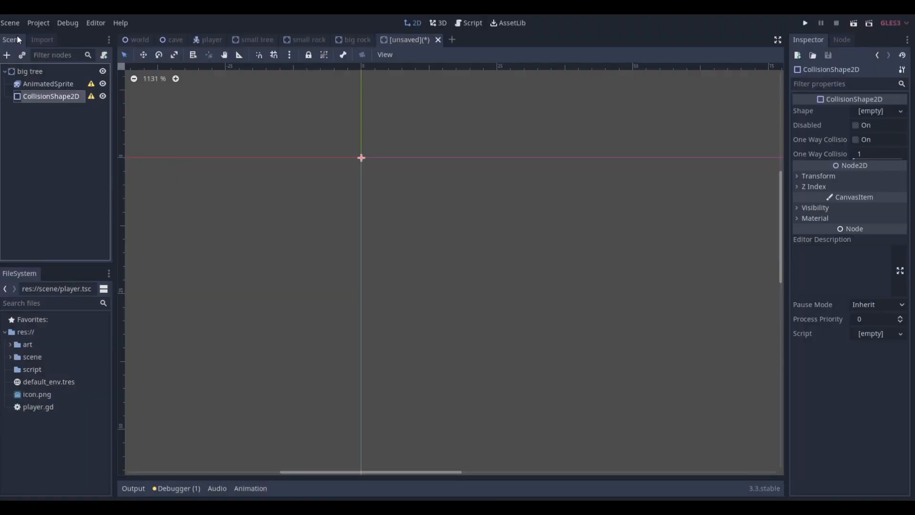
# Step: Assign a new SpriteFrames resource to the big tree's AnimatedSprite and open it for editing
pyautogui.click(47, 83)
pyautogui.click(879, 110)
pyautogui.click(871, 123)
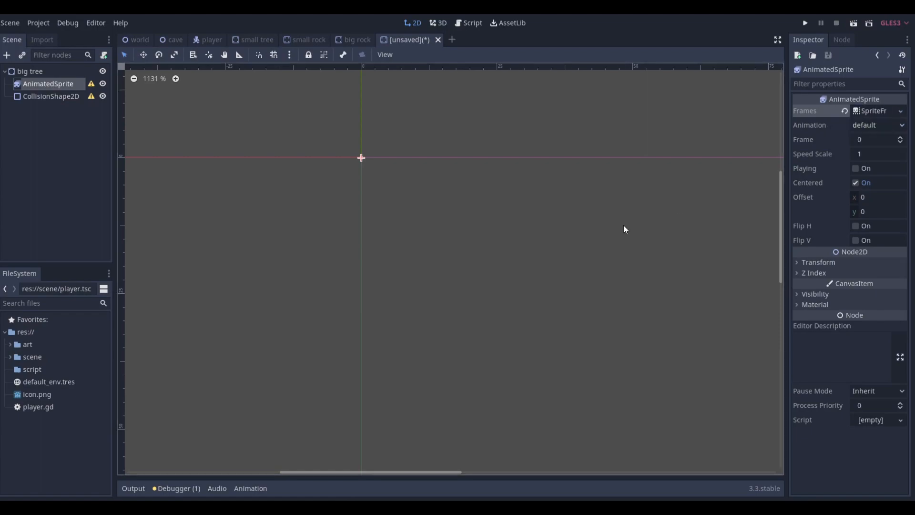
pyautogui.click(872, 111)
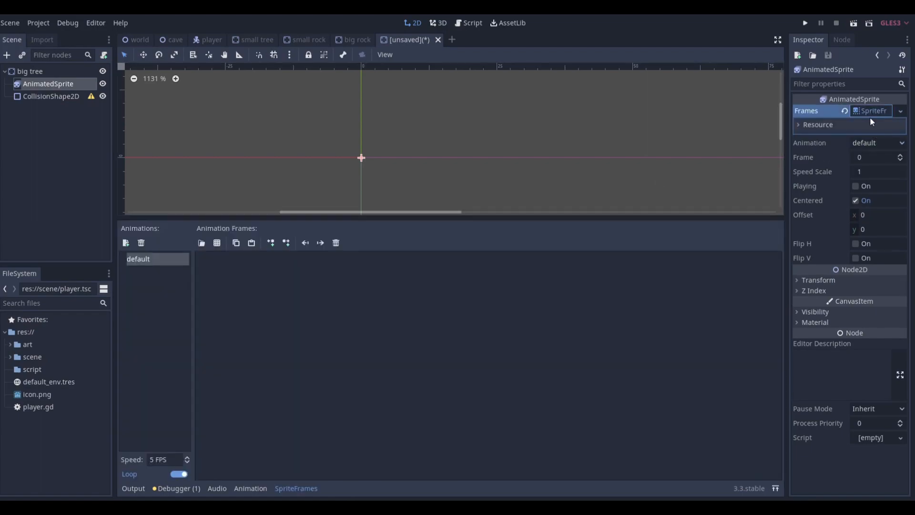
# Step: Add the round big tree from Forest-Tileset.png, sliced 5 horizontally by 6 vertically, as a default frame and move the sprite up until its trunk meets the origin
pyautogui.click(218, 243)
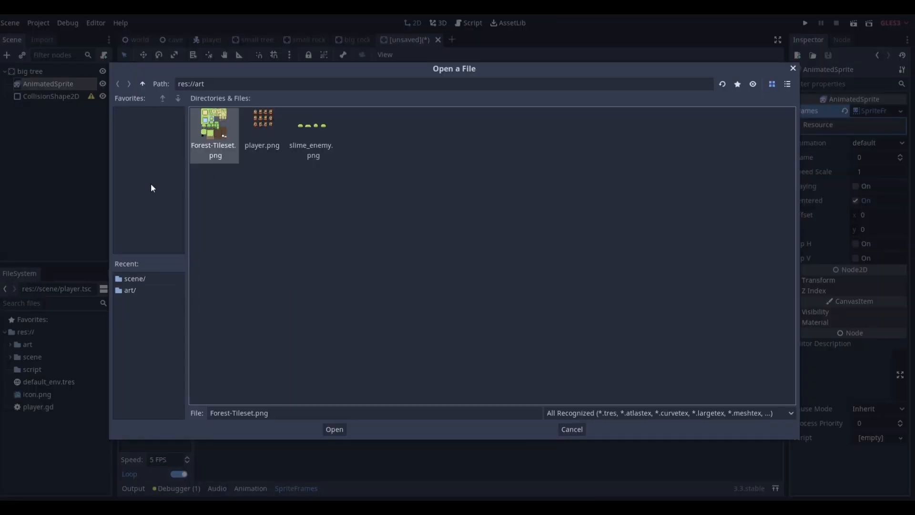
pyautogui.doubleClick(216, 148)
pyautogui.doubleClick(209, 108)
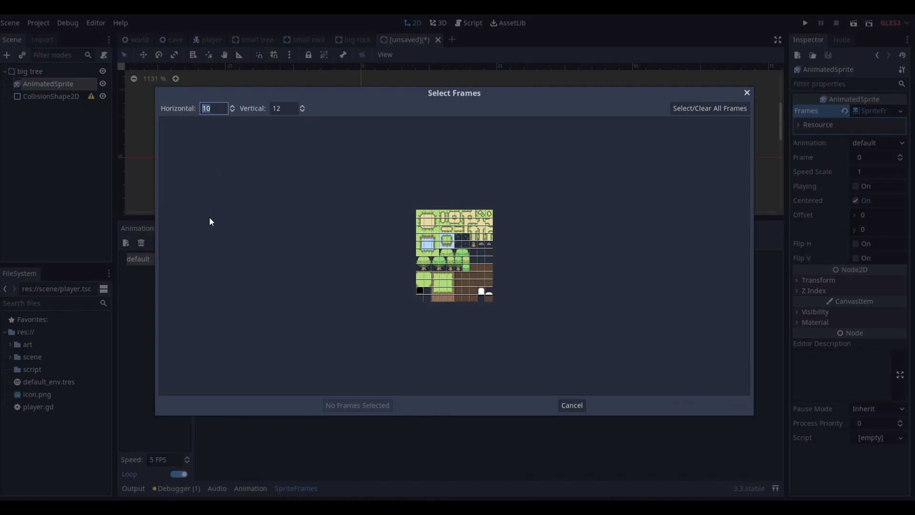
pyautogui.write('5')
pyautogui.press('Tab')
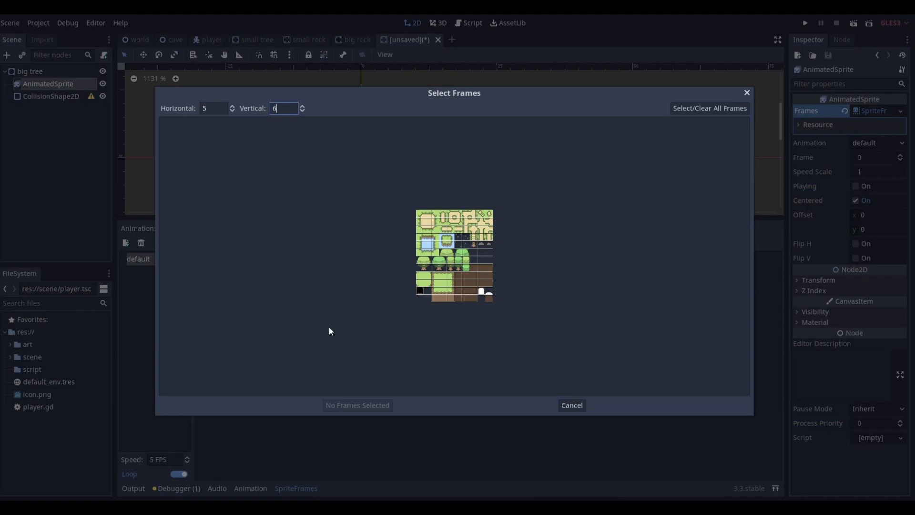
pyautogui.click(204, 108)
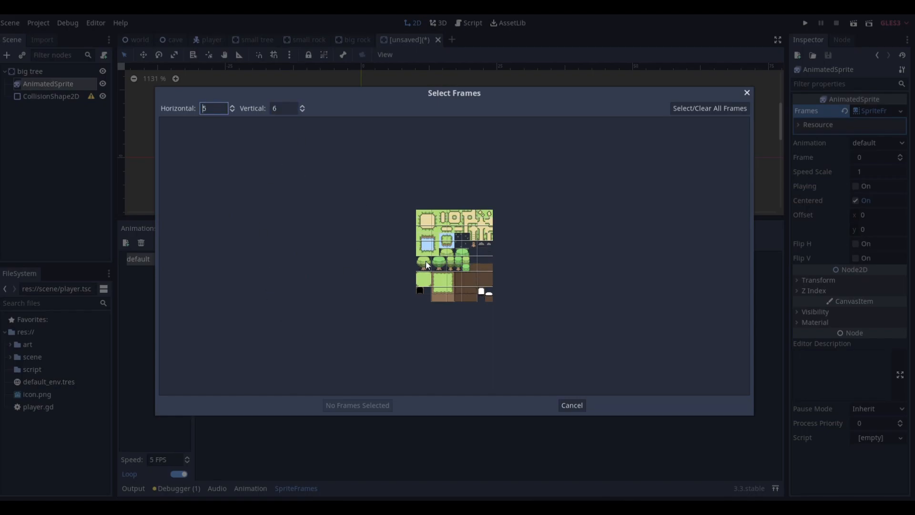
pyautogui.click(442, 265)
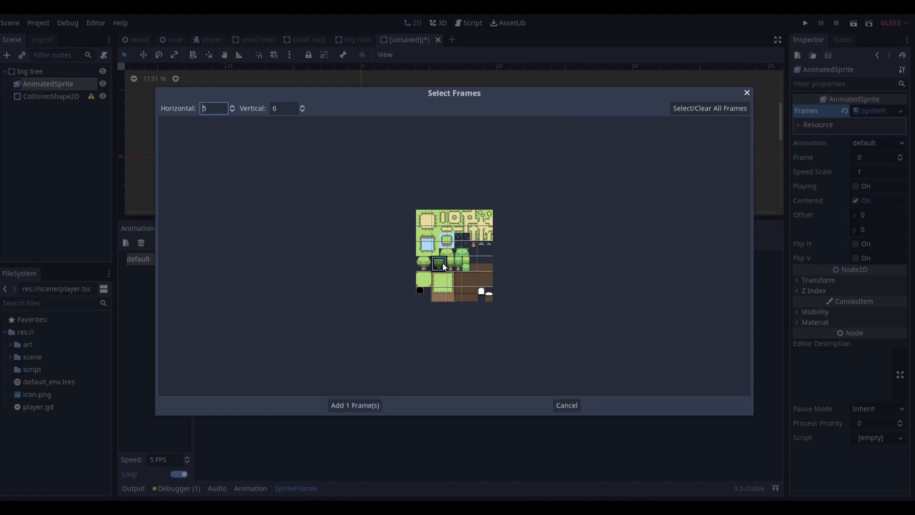
pyautogui.click(372, 405)
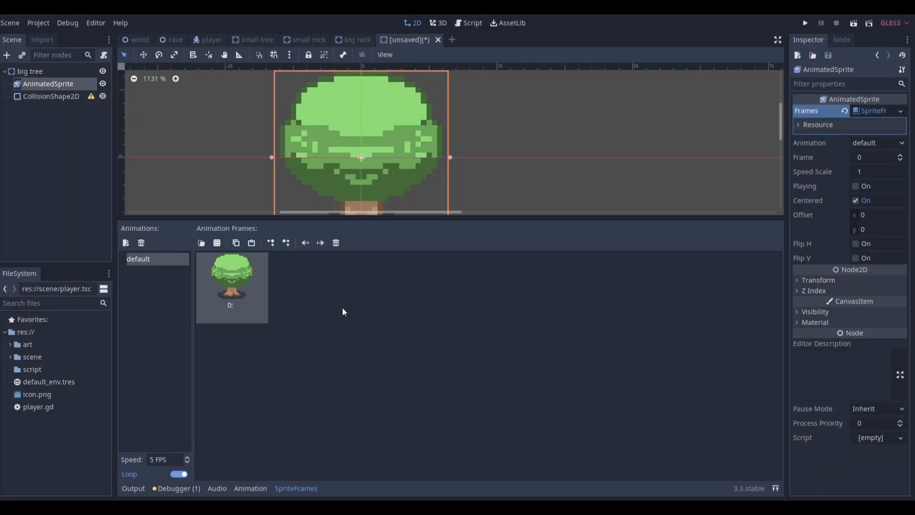
pyautogui.moveTo(376, 178); pyautogui.dragTo(384, 115)
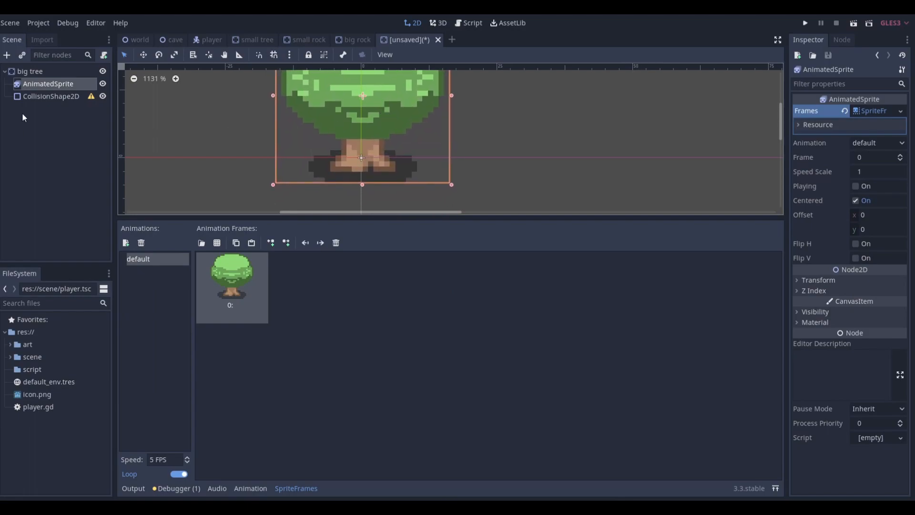
# Step: Give the big tree's CollisionShape2D a CircleShape2D and shrink it to fit over the trunk
pyautogui.click(45, 96)
pyautogui.click(879, 112)
pyautogui.click(812, 136)
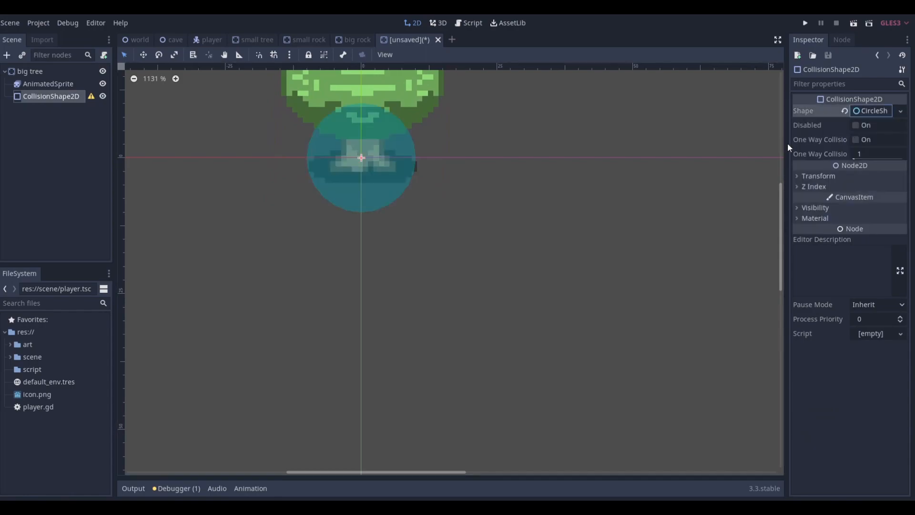
pyautogui.moveTo(406, 158); pyautogui.dragTo(362, 161)
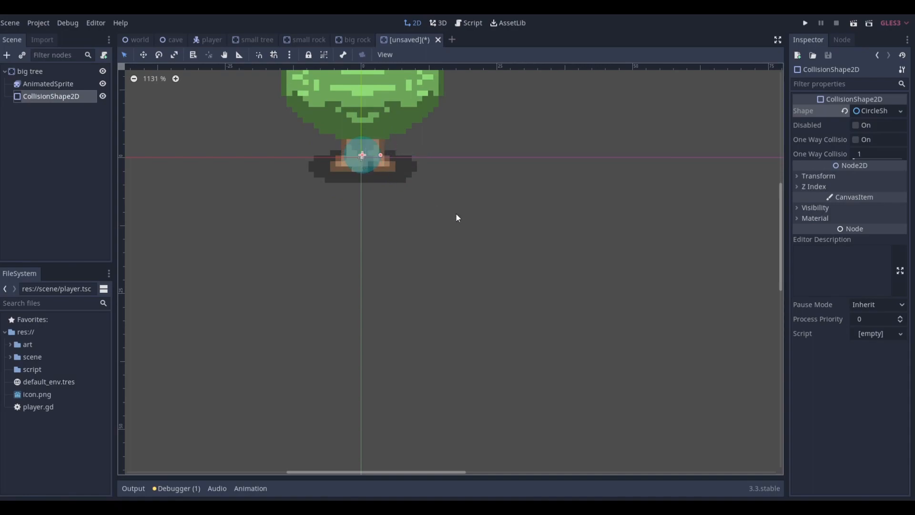
# Step: Save the scene as big tree.tscn in res://scene and expand the scene folder in the project files
pyautogui.hotkey('ctrl', 's')
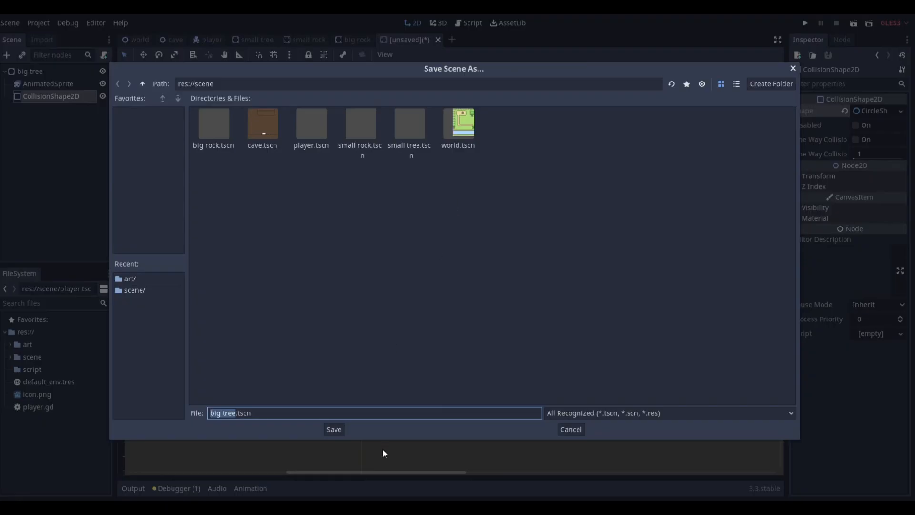
pyautogui.click(334, 429)
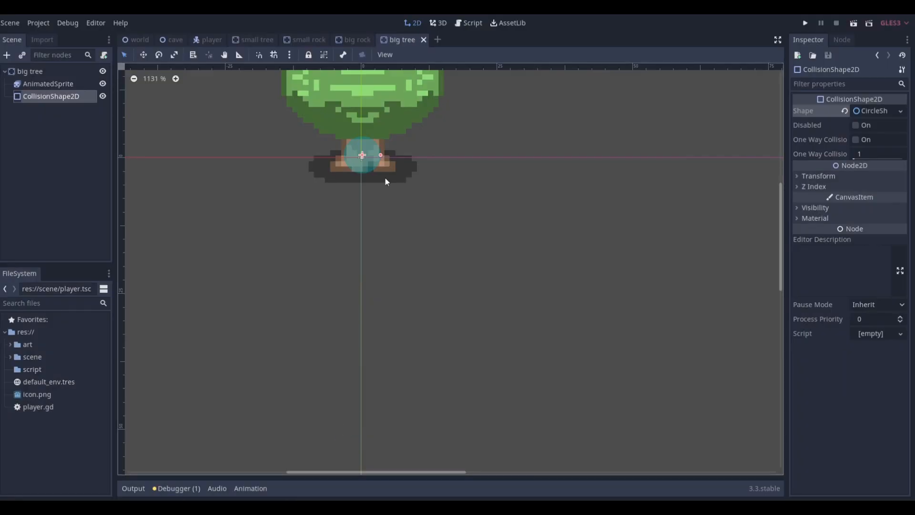
pyautogui.doubleClick(18, 357)
# Step: In the world scene, instance big tree.tscn under YSort and place it between the upper-left sandy clearing and the river
pyautogui.click(135, 39)
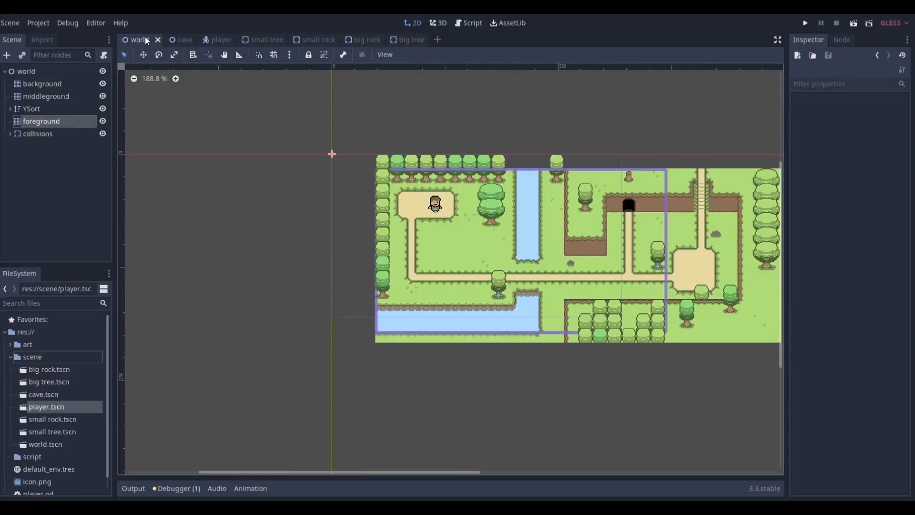
pyautogui.scroll(-2, 533, 318)
pyautogui.scroll(4, 610, 304)
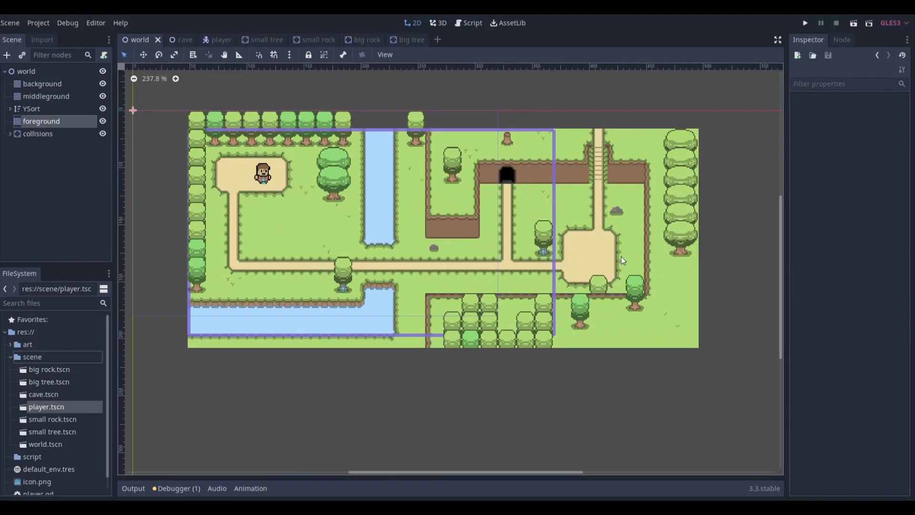
pyautogui.click(28, 107)
pyautogui.click(22, 55)
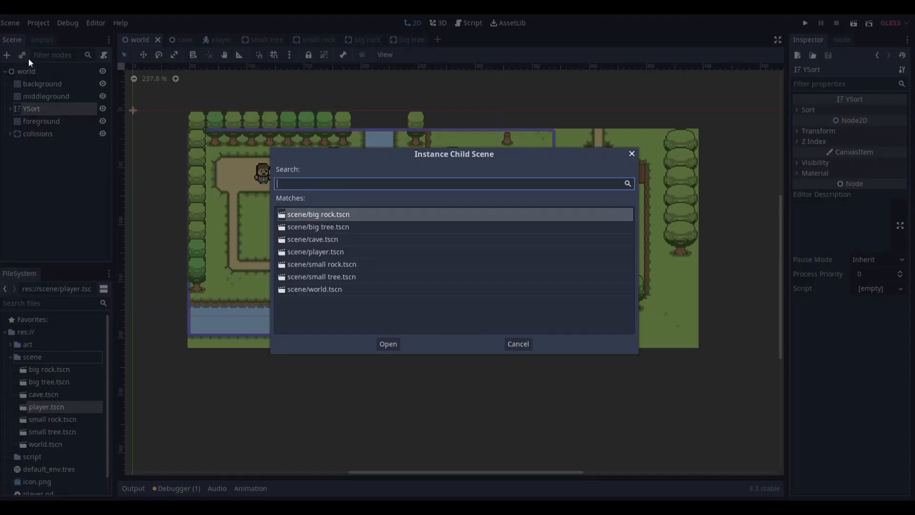
pyautogui.doubleClick(333, 227)
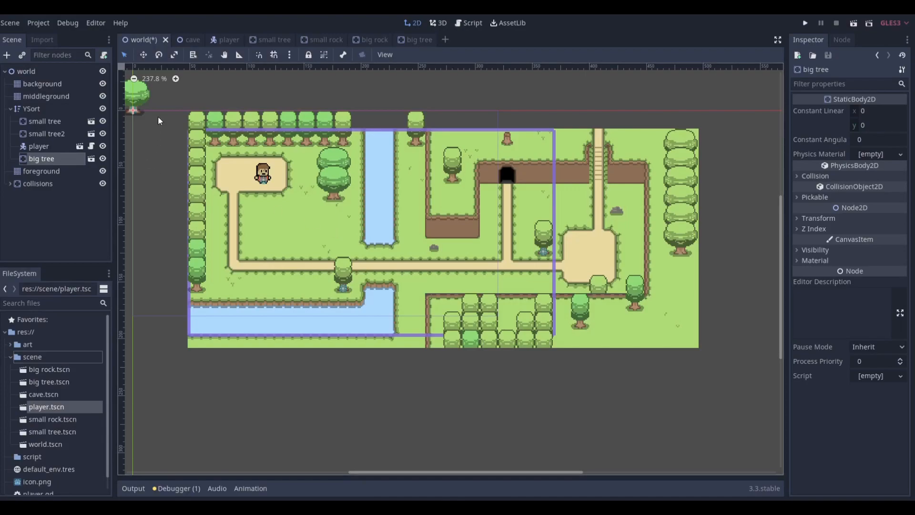
pyautogui.moveTo(135, 97); pyautogui.dragTo(333, 150)
pyautogui.scroll(4, 343, 219)
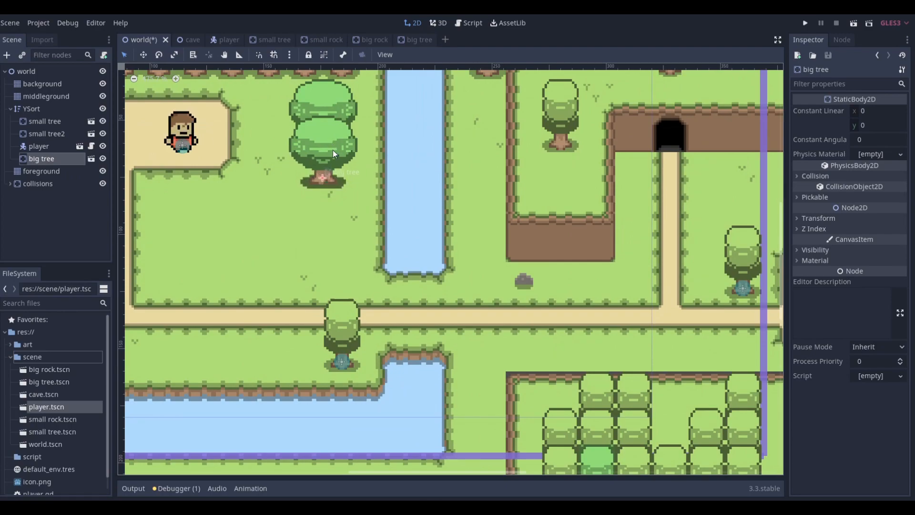
# Step: Paste a second big tree under YSort and position it directly above the first so their crowns overlap
pyautogui.click(50, 96)
pyautogui.click(49, 109)
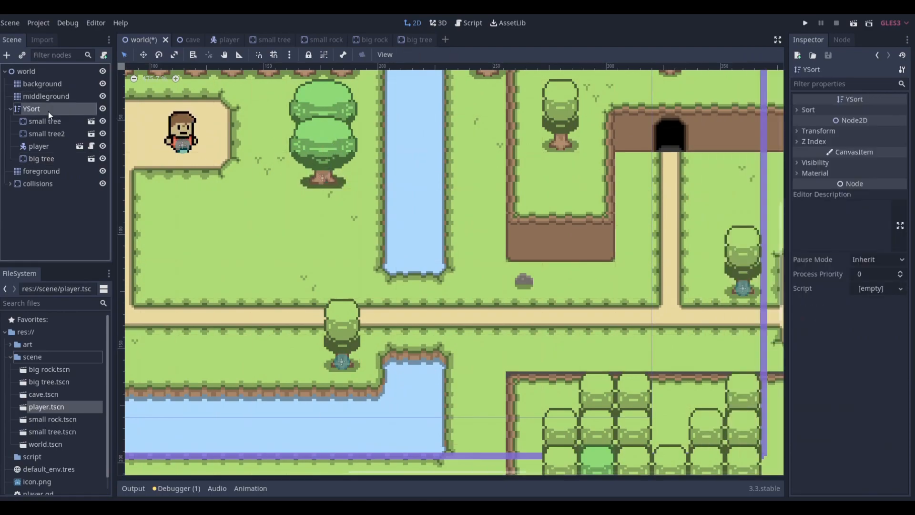
pyautogui.hotkey('ctrl', 'v')
pyautogui.moveTo(318, 147); pyautogui.dragTo(320, 115)
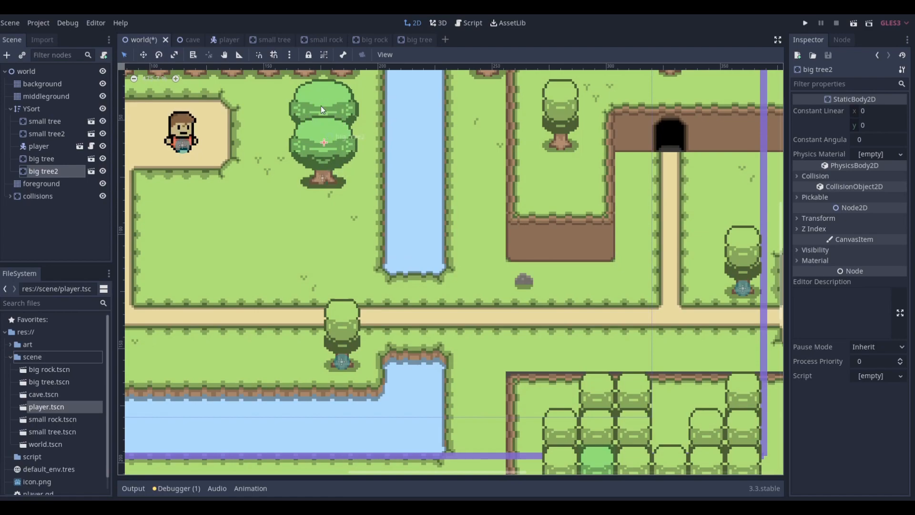
# Step: Instance small rock.tscn under YSort and place it on the grass just below the brown cliff block beside the river
pyautogui.scroll(-3, 411, 241)
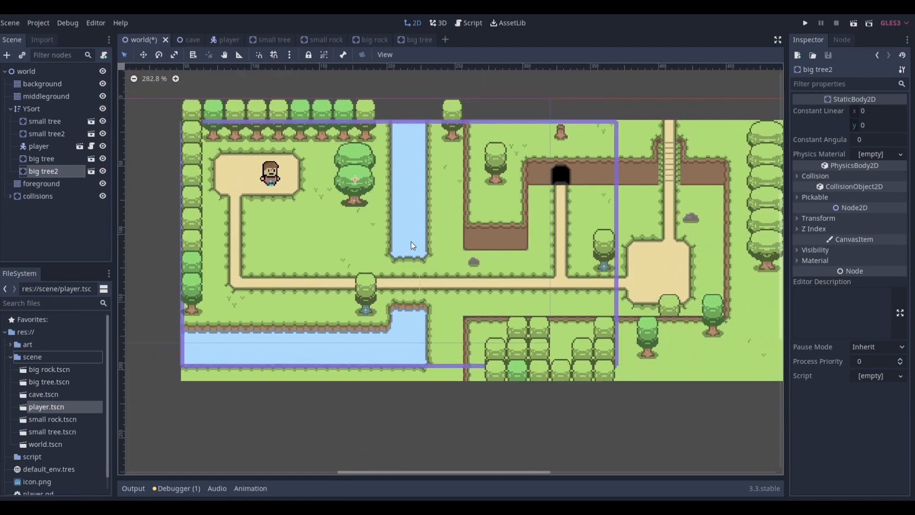
pyautogui.scroll(-1, 551, 247)
pyautogui.scroll(3, 604, 245)
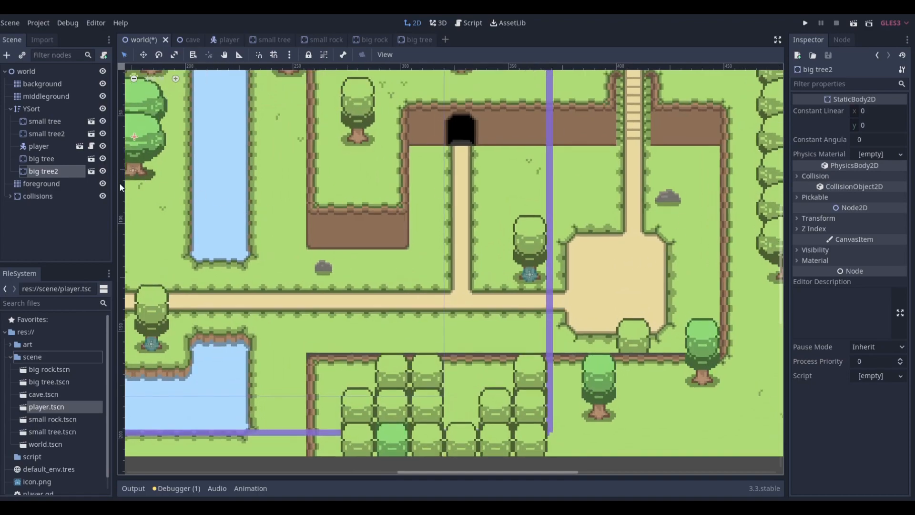
pyautogui.click(28, 110)
pyautogui.click(22, 54)
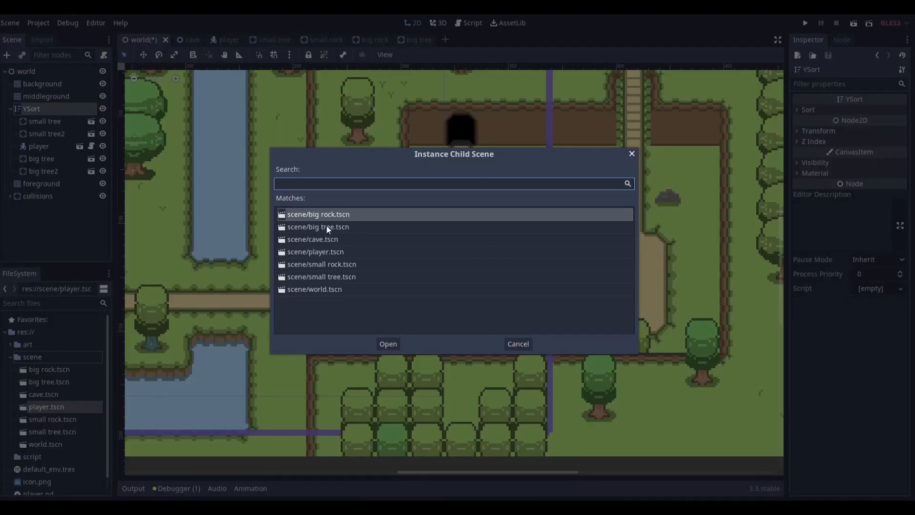
pyautogui.doubleClick(335, 266)
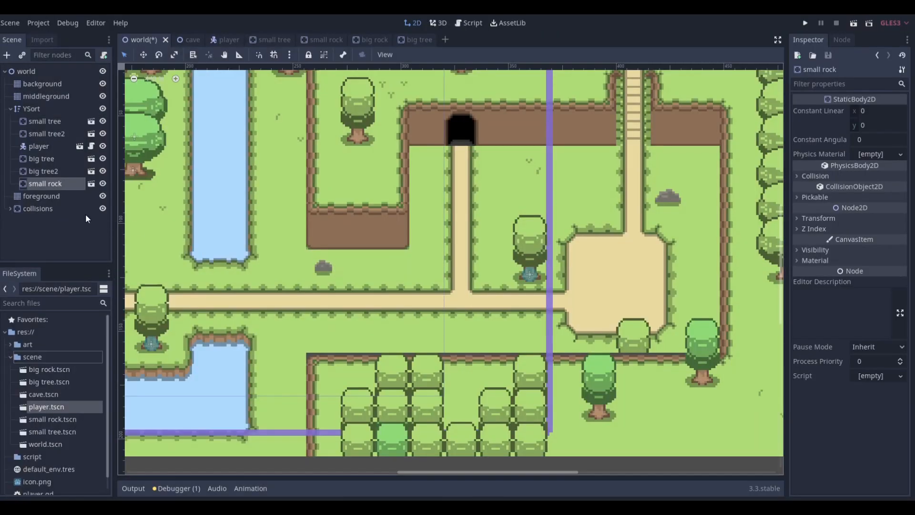
pyautogui.scroll(-2, 342, 227)
pyautogui.scroll(-3, 343, 228)
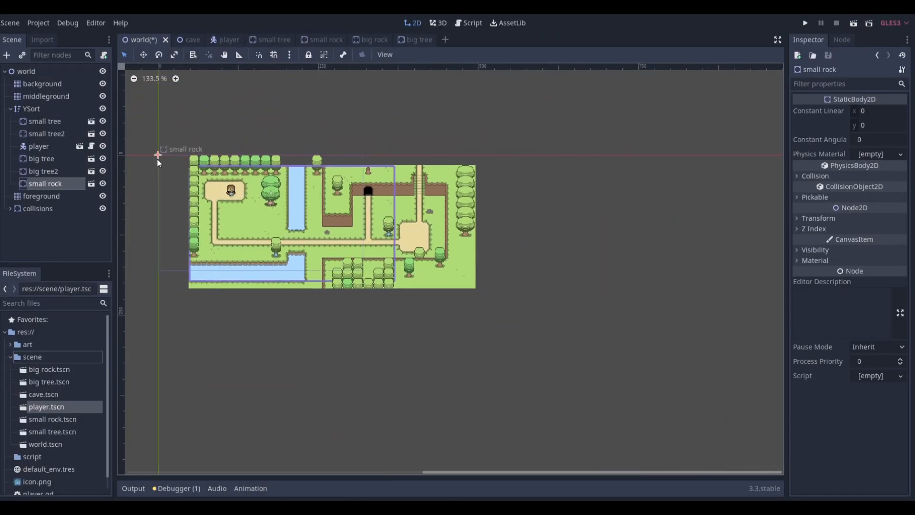
pyautogui.moveTo(161, 159)
pyautogui.mouseDown()
pyautogui.moveTo(320, 242)
pyautogui.moveTo(385, 230)
pyautogui.mouseUp()
pyautogui.scroll(5, 322, 241)
pyautogui.scroll(4, 360, 258)
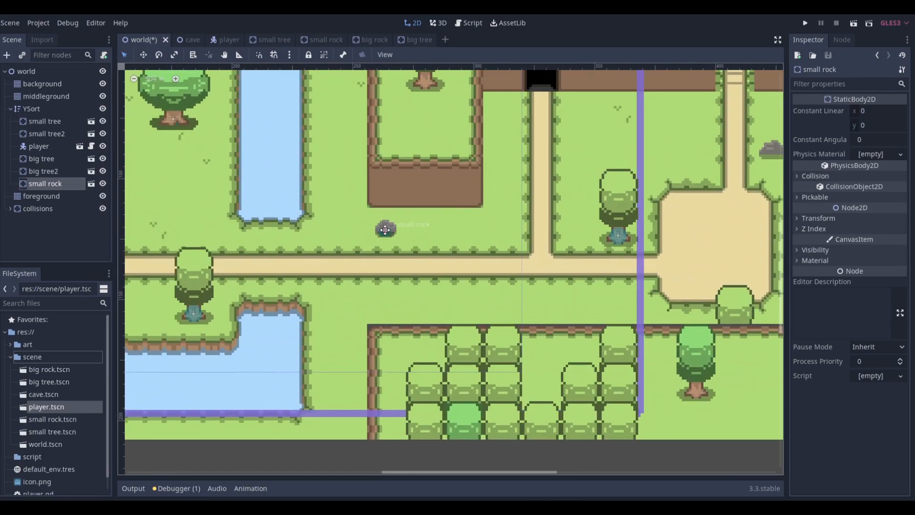
# Step: Instance big rock.tscn under YSort and place it on the grass east of the stairway path, above the large sandy clearing
pyautogui.scroll(-4, 482, 246)
pyautogui.scroll(2, 582, 181)
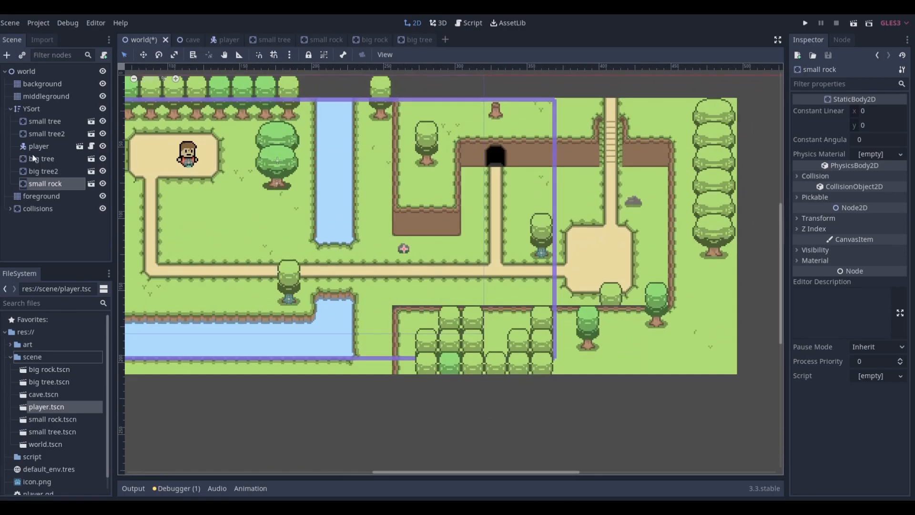
pyautogui.click(29, 110)
pyautogui.click(22, 55)
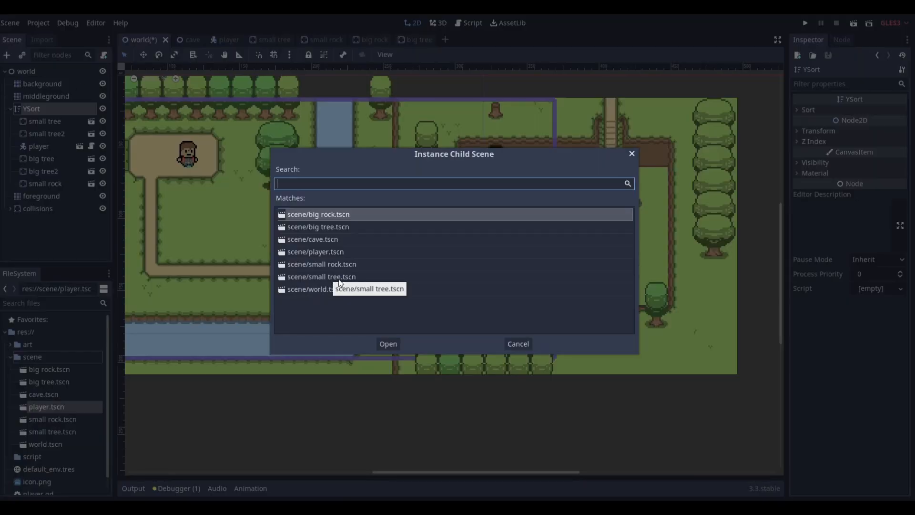
pyautogui.doubleClick(357, 212)
pyautogui.scroll(-3, 284, 219)
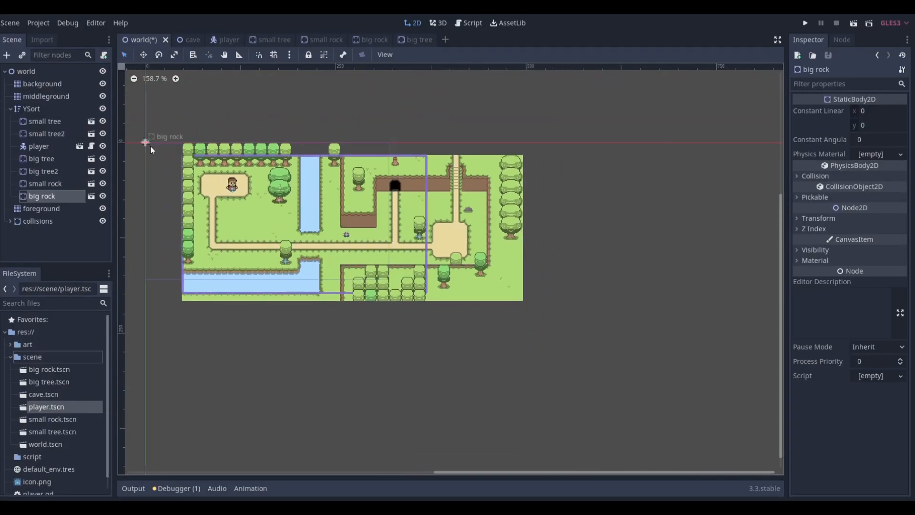
pyautogui.moveTo(149, 143); pyautogui.dragTo(486, 193)
pyautogui.scroll(6, 454, 212)
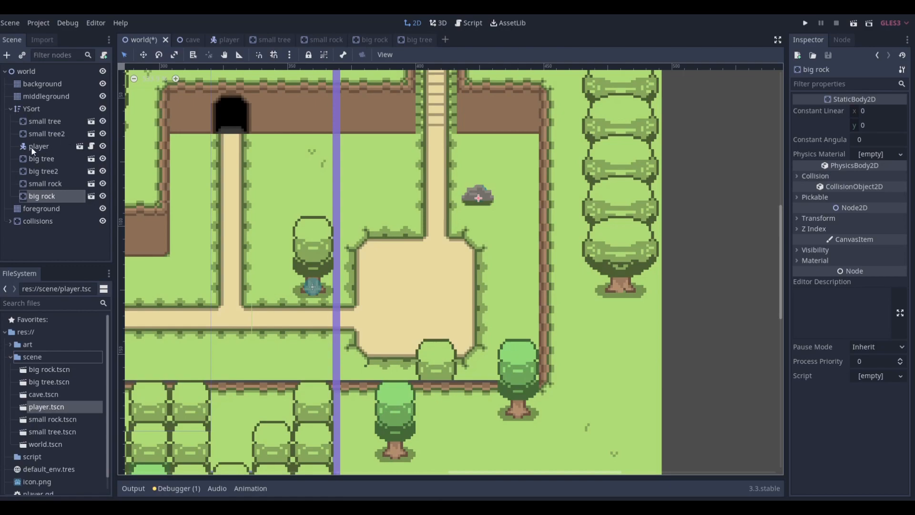
# Step: Collapse the YSort branch, select the foreground TileMap and examine the trees and rocks placed across the map
pyautogui.click(10, 109)
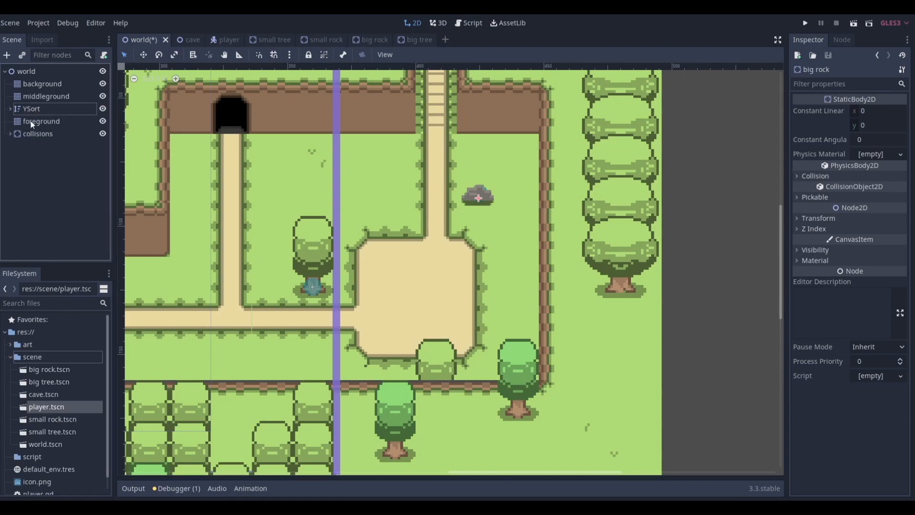
pyautogui.click(31, 121)
pyautogui.scroll(-3, 391, 227)
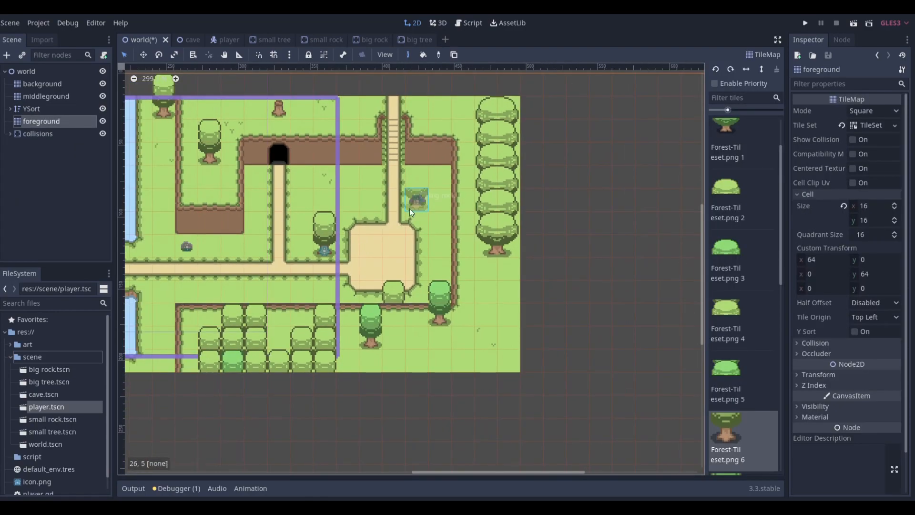
pyautogui.scroll(-1, 317, 262)
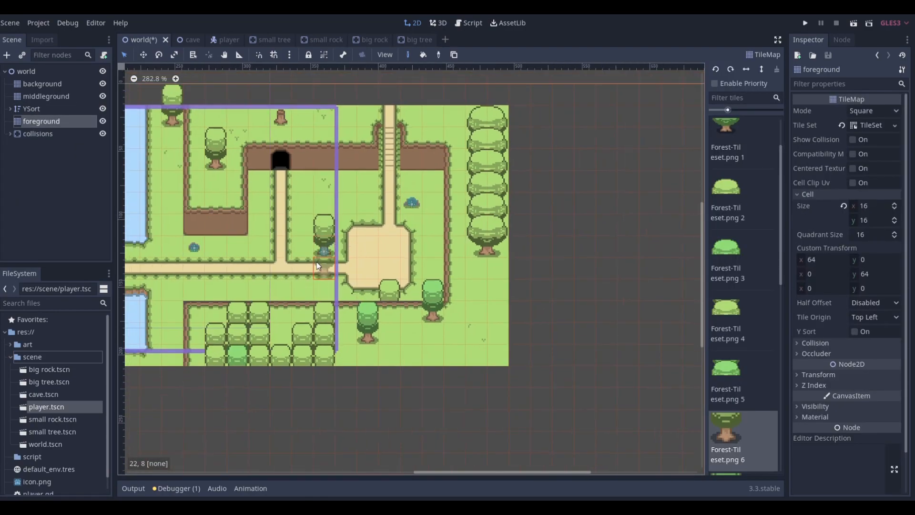
pyautogui.scroll(-2, 316, 261)
pyautogui.scroll(2, 133, 173)
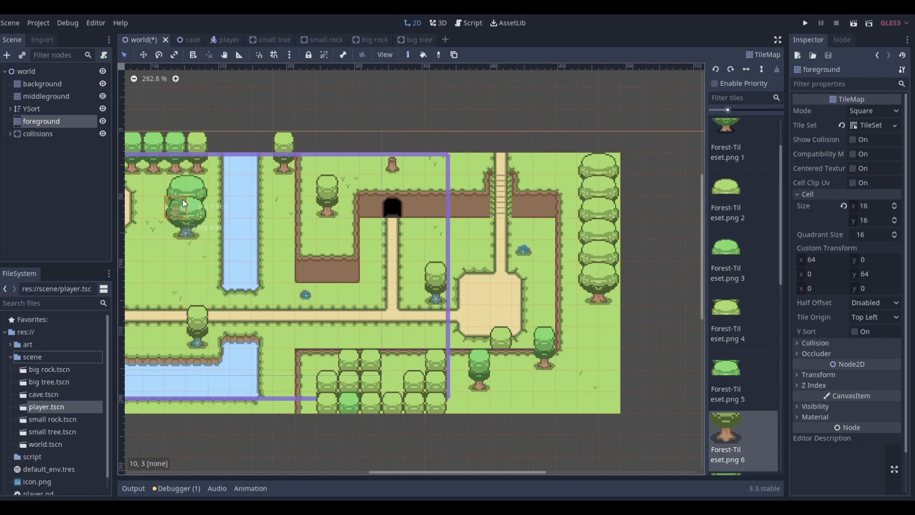
pyautogui.scroll(-5, 189, 229)
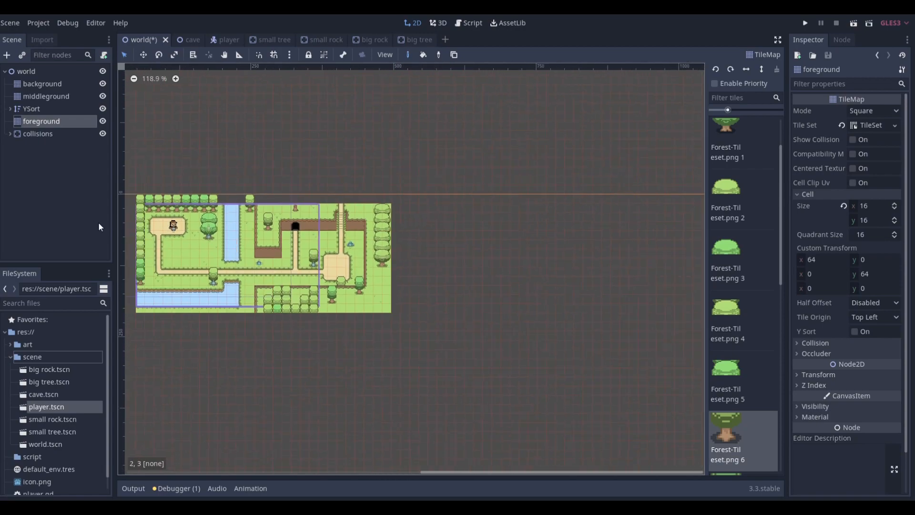
pyautogui.scroll(2, 141, 216)
pyautogui.scroll(2, 279, 358)
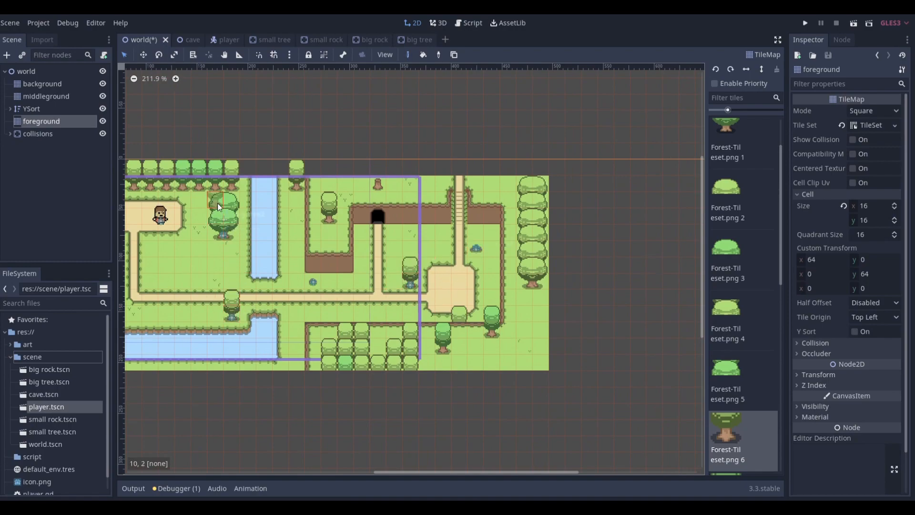
pyautogui.scroll(-1, 322, 271)
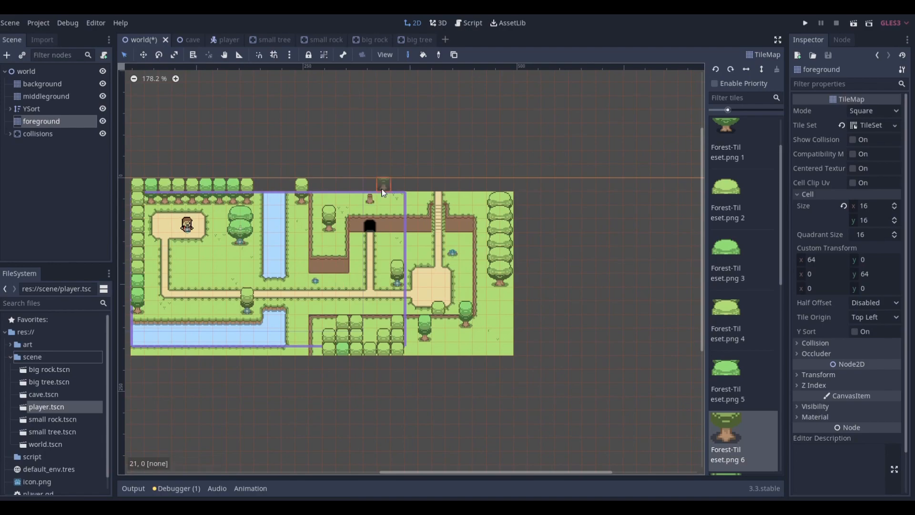
# Step: Run the project and walk the player around the sandy clearing and up to the northern tree row to test the layering
pyautogui.press('F5')
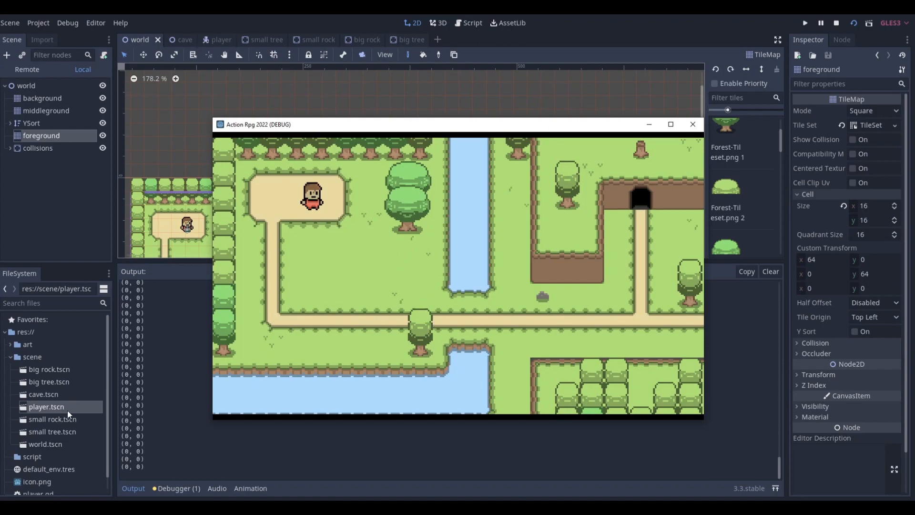
pyautogui.press('Up')
pyautogui.press('Right')
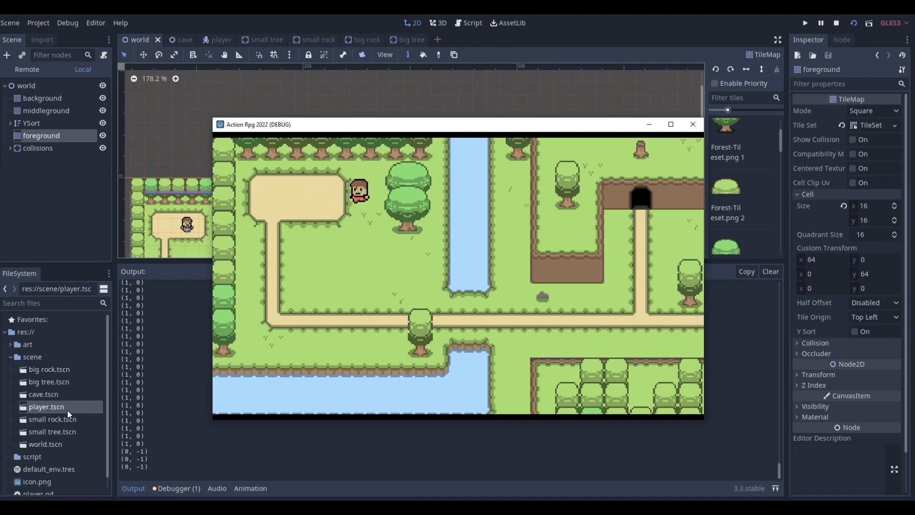
pyautogui.press('Left')
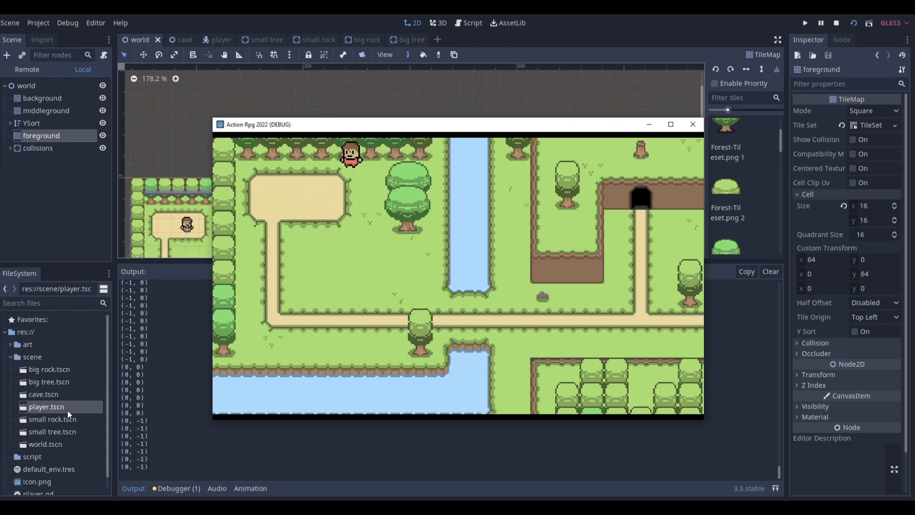
pyautogui.press('Down')
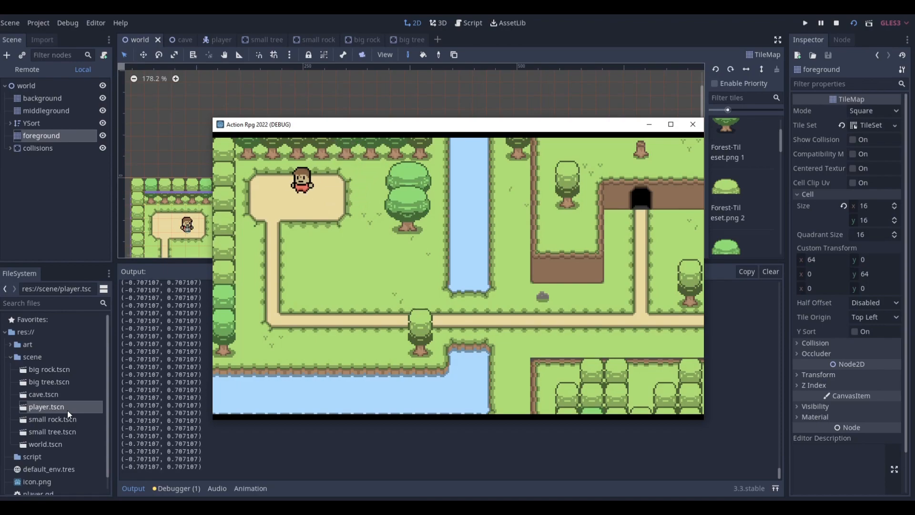
pyautogui.press('Right')
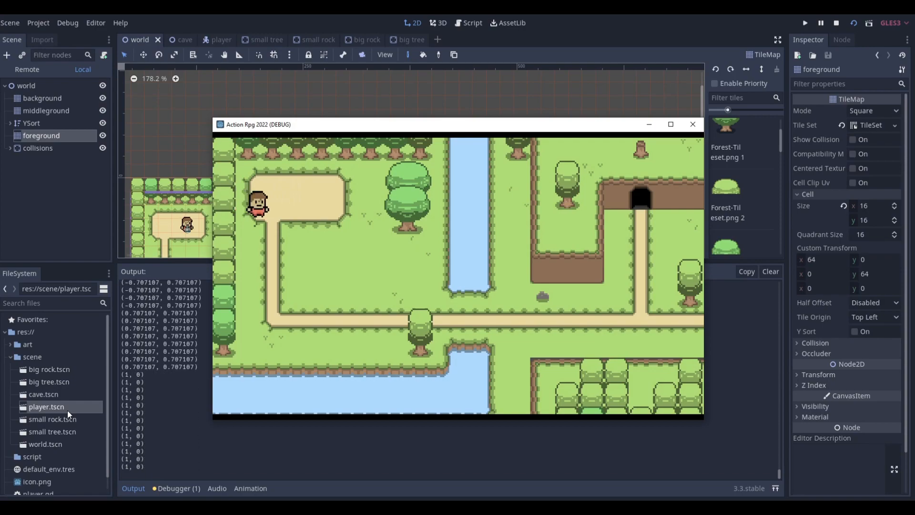
# Step: Walk the player around the big tree beside the river, approaching from the west, below and above, to test layering and collision
pyautogui.press('Up')
pyautogui.press('Right')
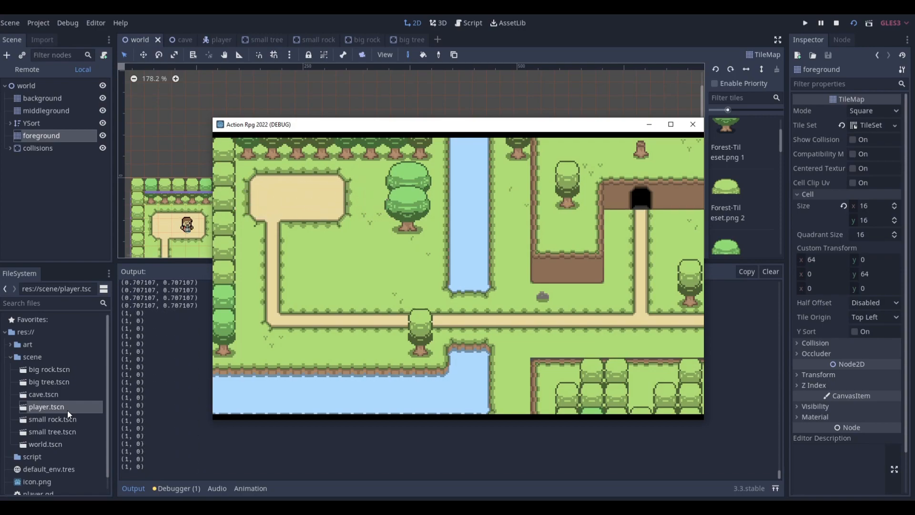
pyautogui.press('Left')
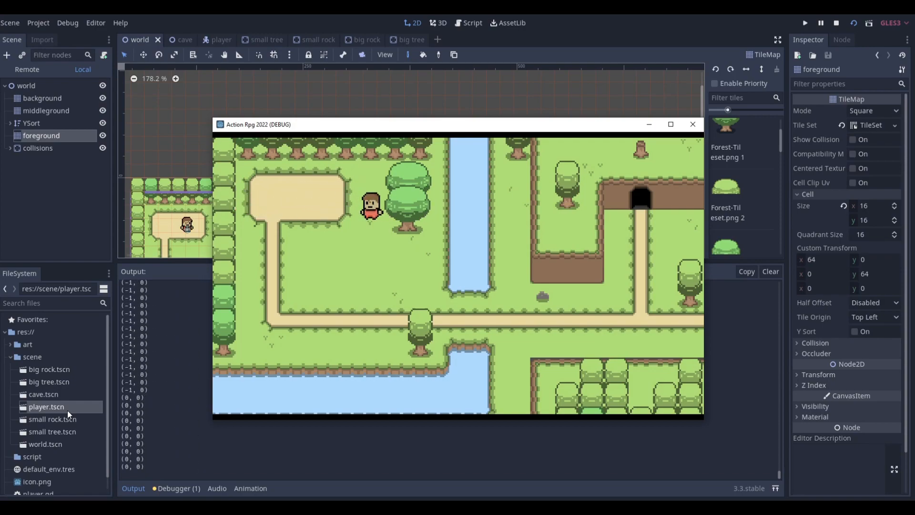
pyautogui.press('Down')
pyautogui.press('Right')
pyautogui.press('Left')
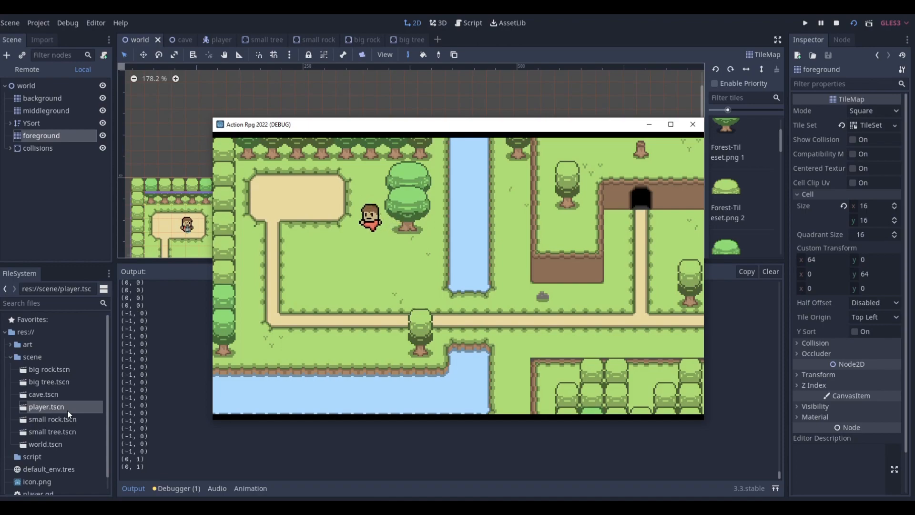
pyautogui.press('Down')
pyautogui.press('Right')
pyautogui.press('Right')
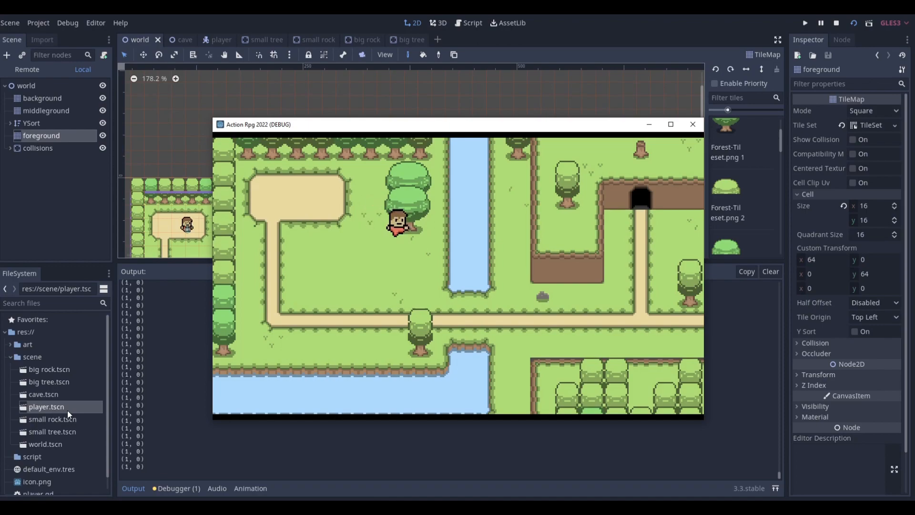
pyautogui.press('Left')
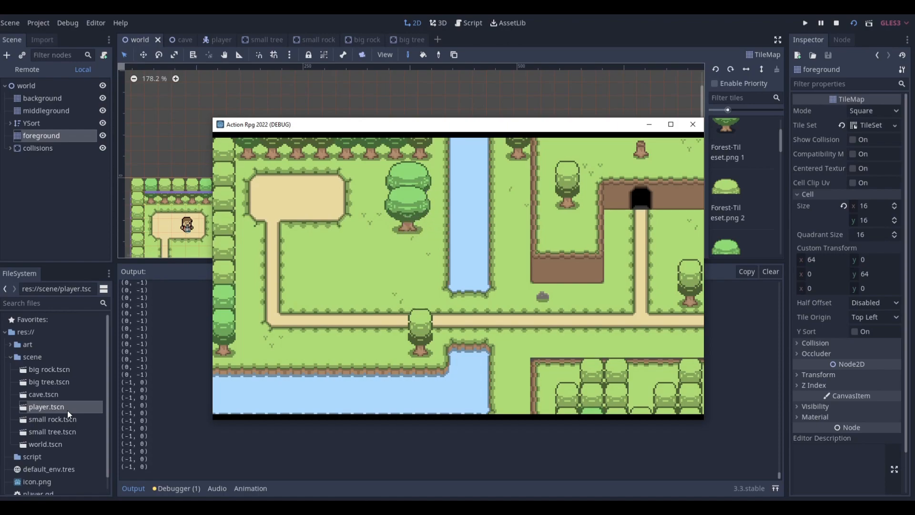
pyautogui.press('Up')
pyautogui.press('Right')
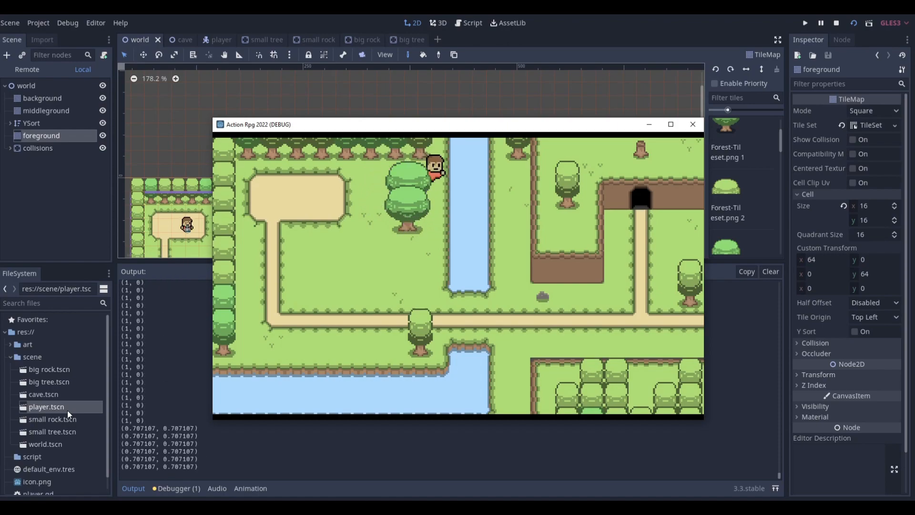
# Step: Walk the player south to the small tree on the dirt path and circle it to test the overlap from behind and below
pyautogui.press('Down')
pyautogui.press('Left')
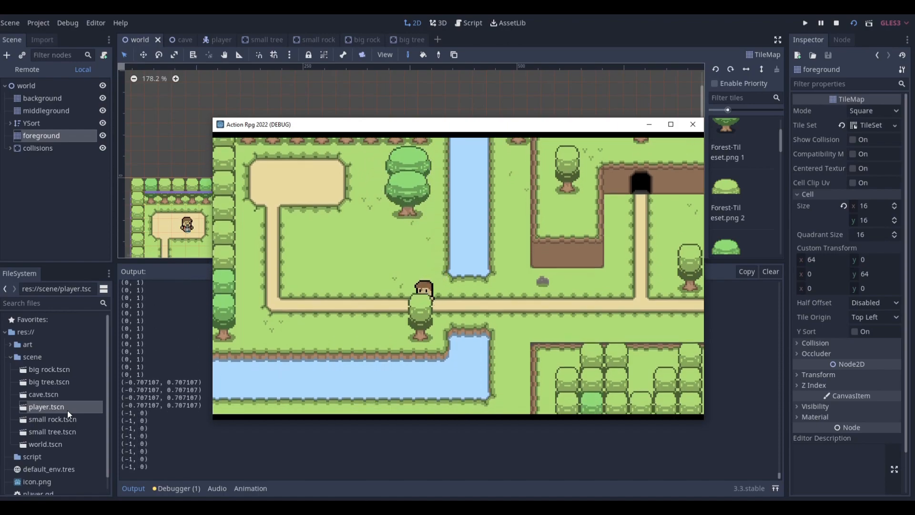
pyautogui.press('Down')
pyautogui.press('Right')
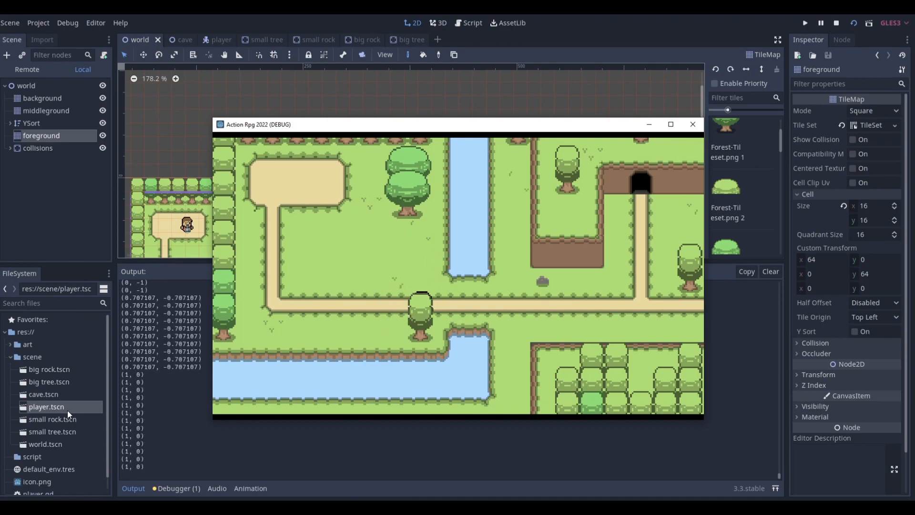
# Step: Walk the player east past the small rock to the big rock beside the stairway and test its collision from several sides
pyautogui.press('Up')
pyautogui.press('Left')
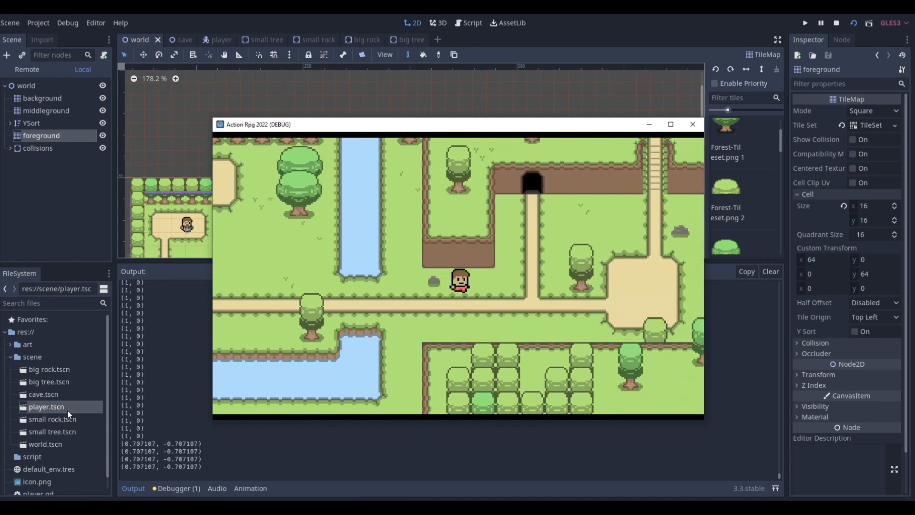
pyautogui.press('Right')
pyautogui.press('Up')
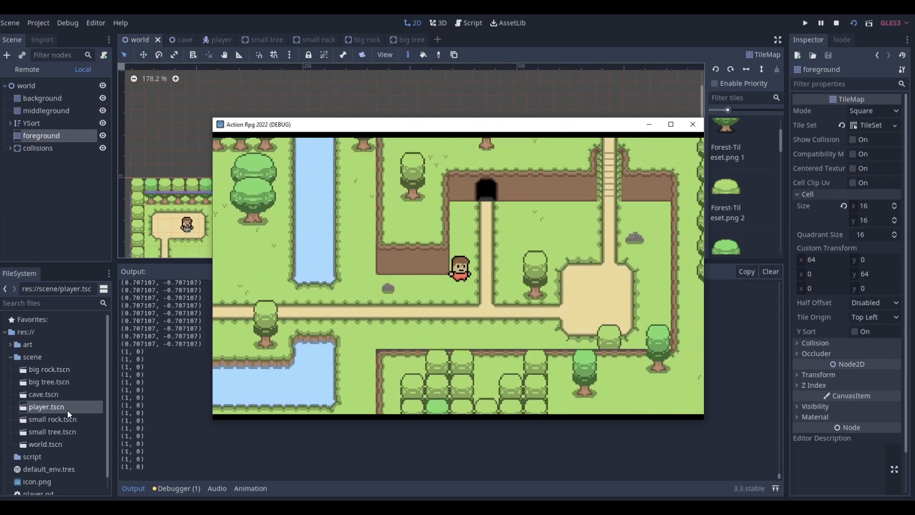
pyautogui.press('Right')
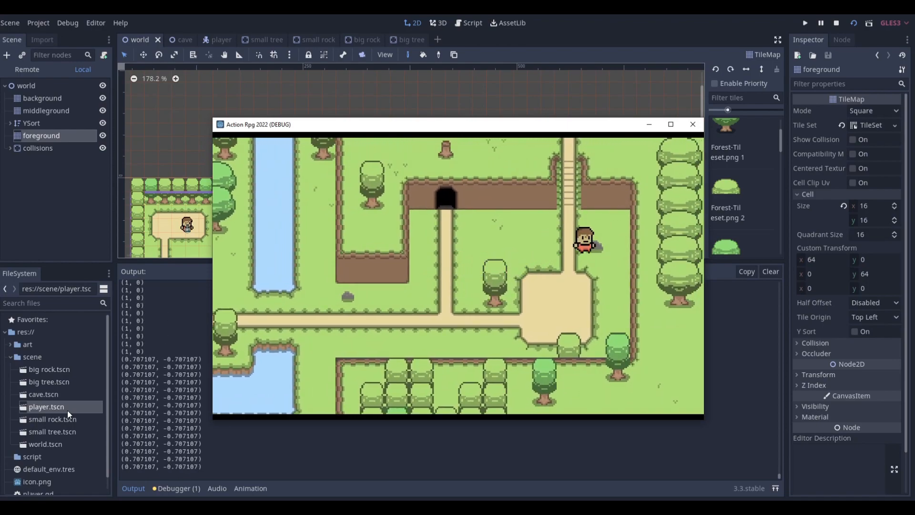
pyautogui.press('Up')
pyautogui.press('Up')
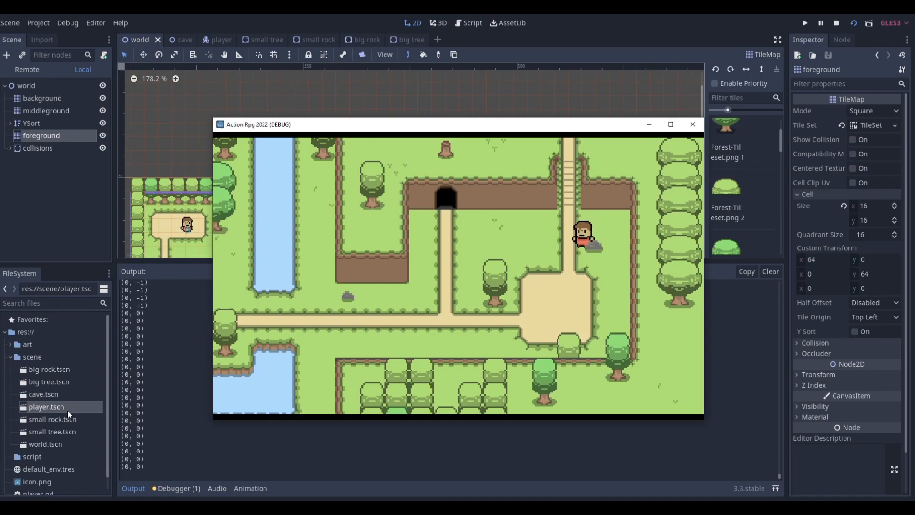
pyautogui.press('Up')
pyautogui.press('Down')
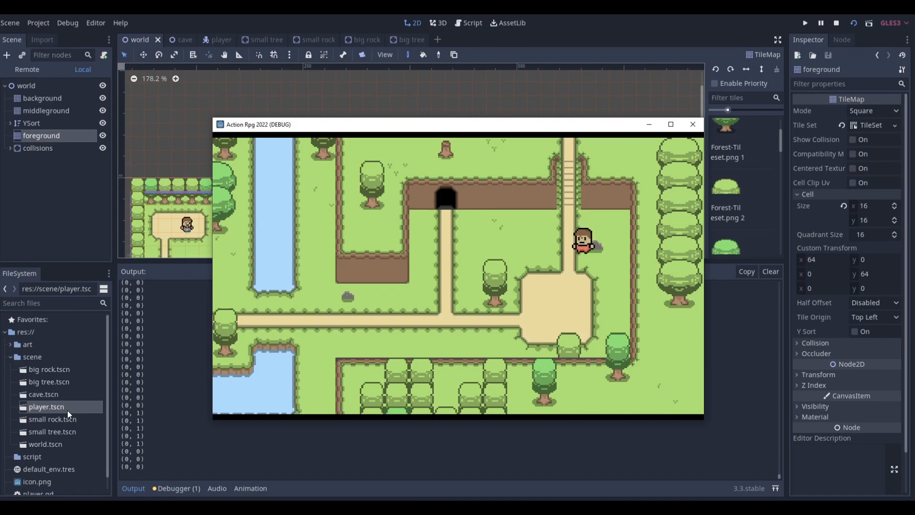
pyautogui.press('Down')
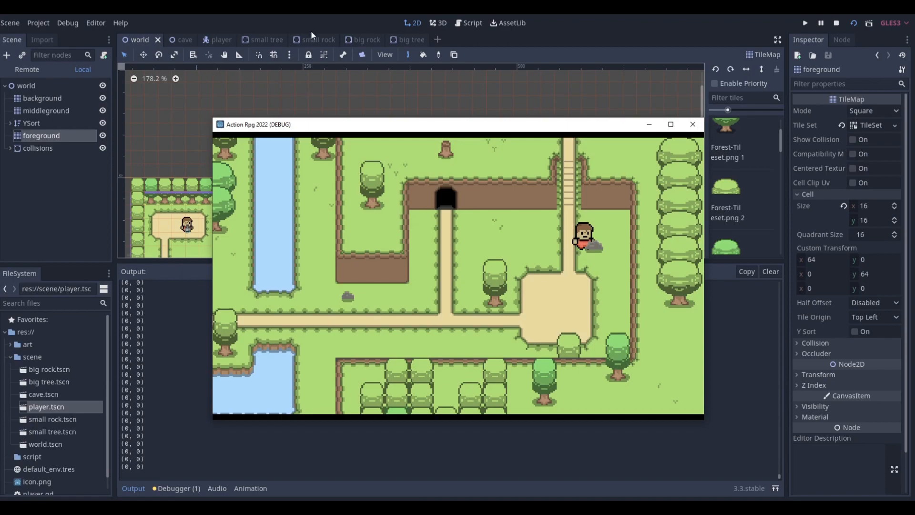
# Step: In the big rock scene, shift the sprite and its circular collision shape slightly downward, save the scene and return to the world scene
pyautogui.click(349, 40)
pyautogui.scroll(2, 362, 138)
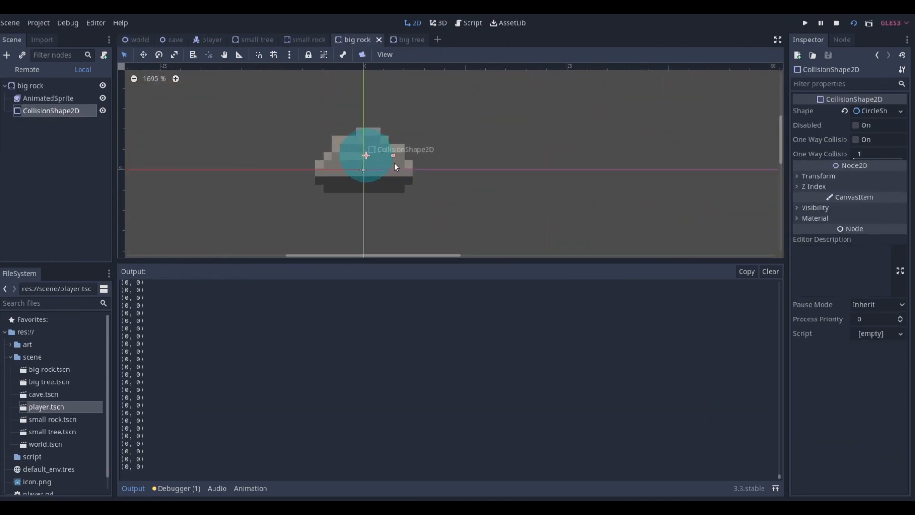
pyautogui.click(407, 170)
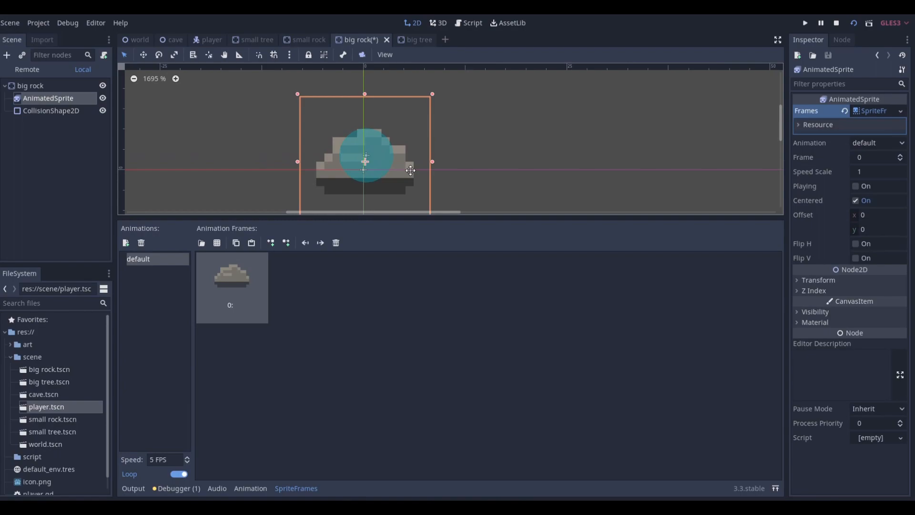
pyautogui.moveTo(411, 170); pyautogui.dragTo(374, 155)
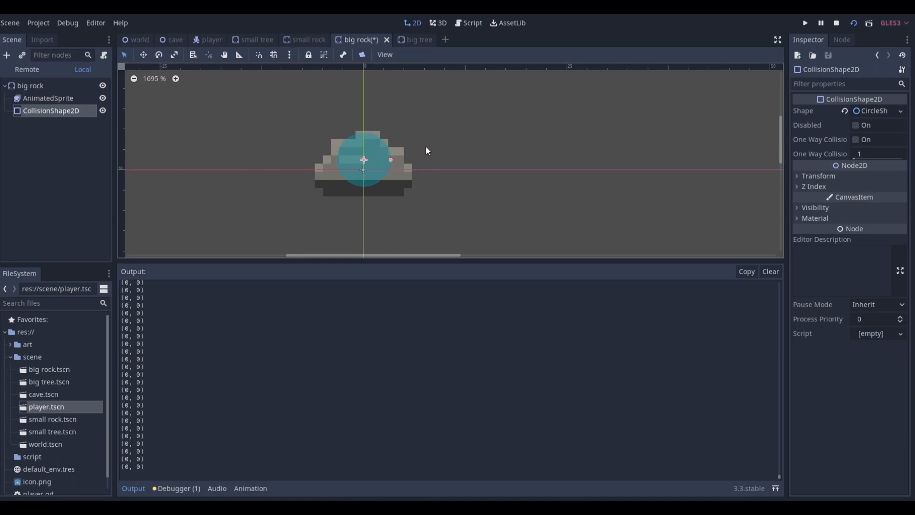
pyautogui.hotkey('ctrl', 's')
pyautogui.click(141, 40)
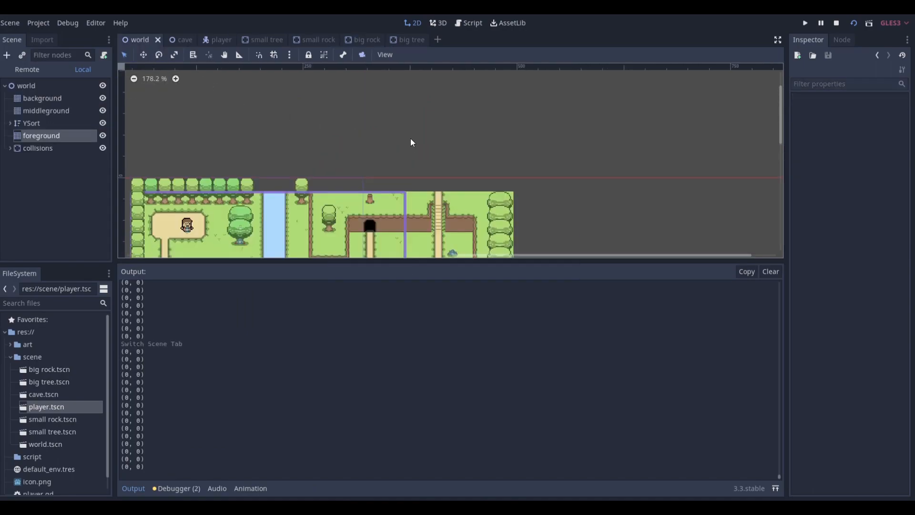
# Step: Run the project again and walk the player to the western tree column and the northern tree row to check the layering
pyautogui.press('F5')
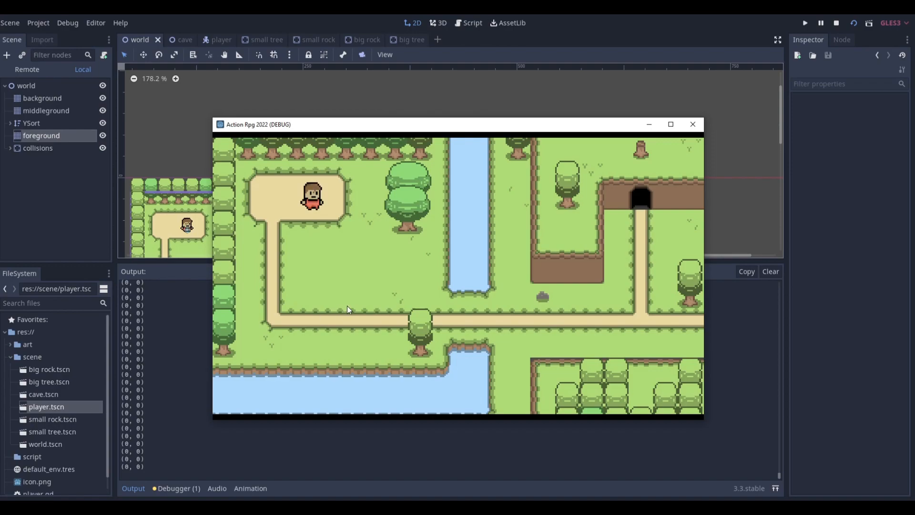
pyautogui.press('Left')
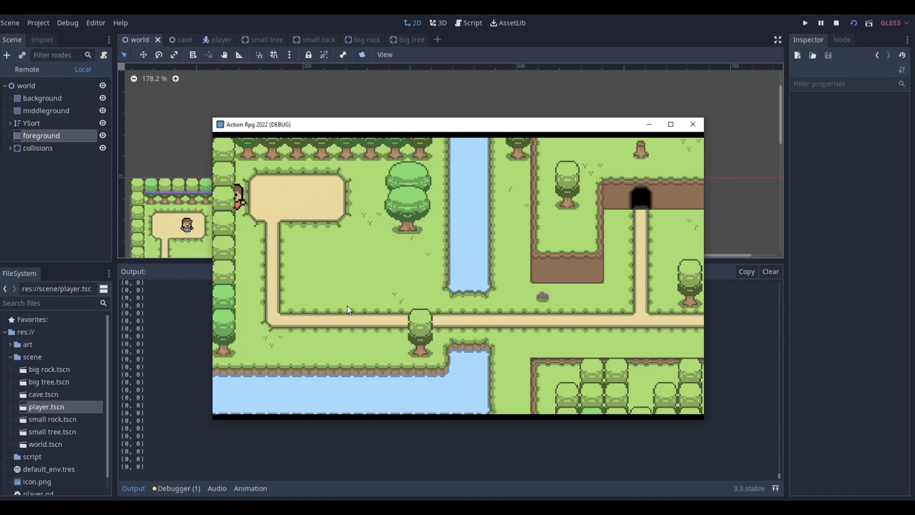
pyautogui.press('Right')
pyautogui.press('Up')
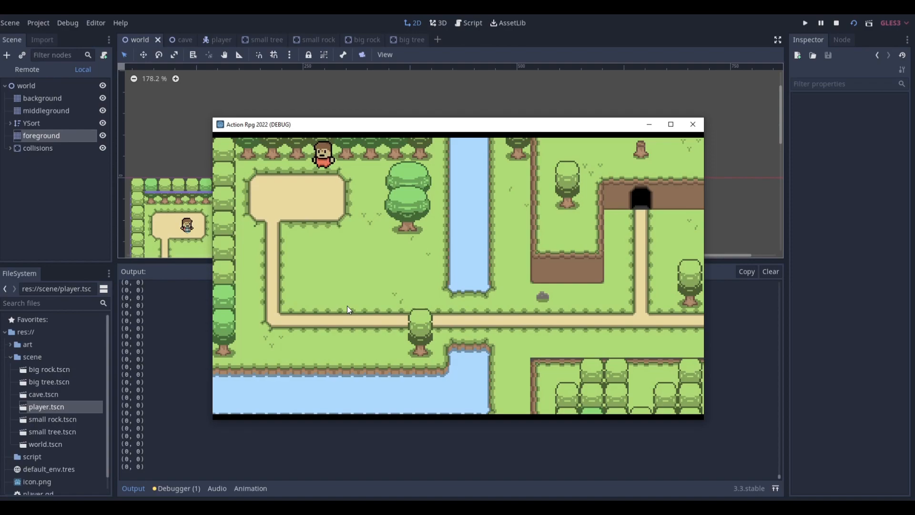
# Step: Walk the player through the southwestern grass, along the western trees and riverbank, and back around the area below the big tree
pyautogui.press('Down')
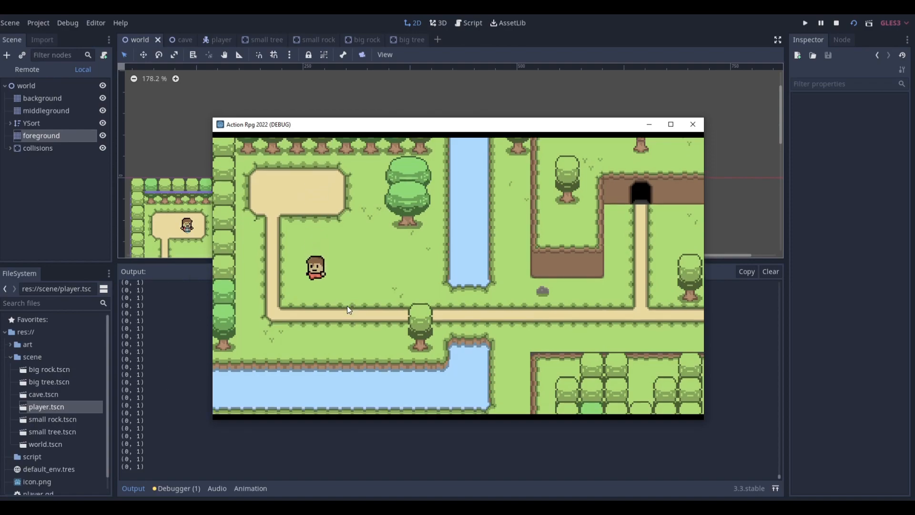
pyautogui.press('Left')
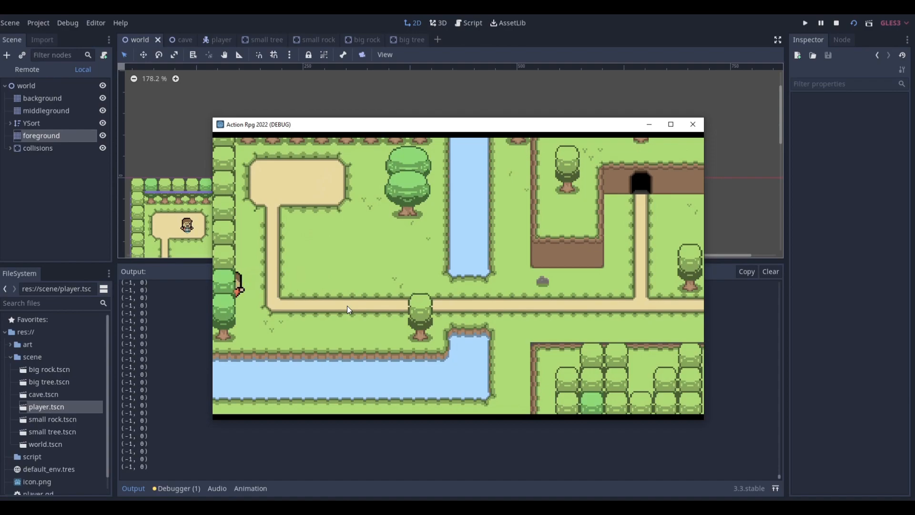
pyautogui.press('Down')
pyautogui.press('Right')
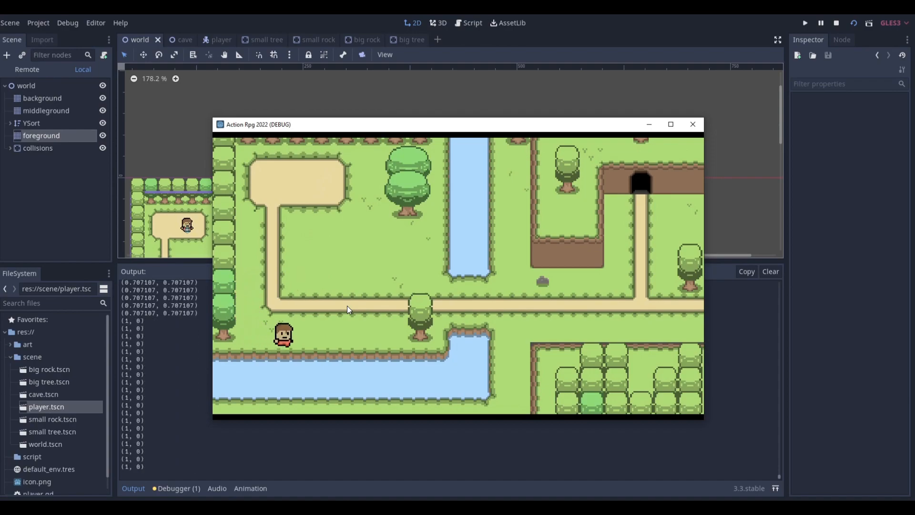
pyautogui.press('Up')
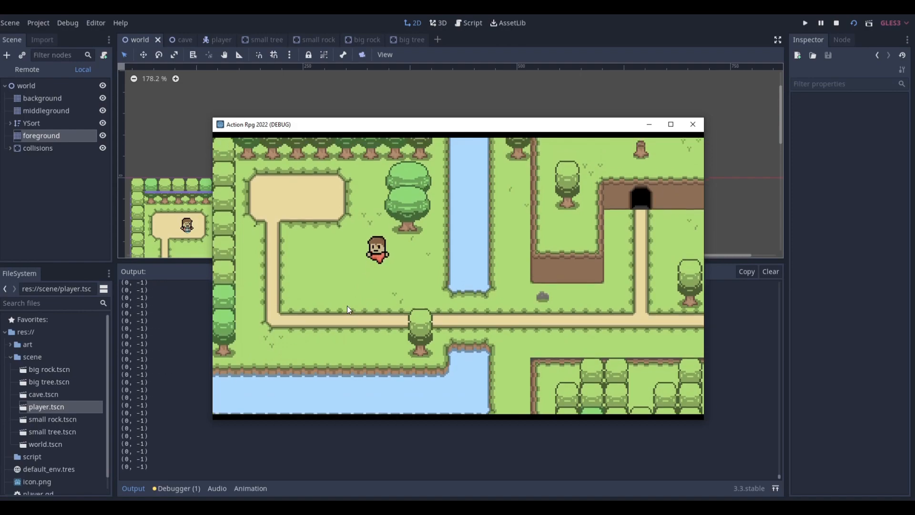
pyautogui.press('Left')
pyautogui.press('Down')
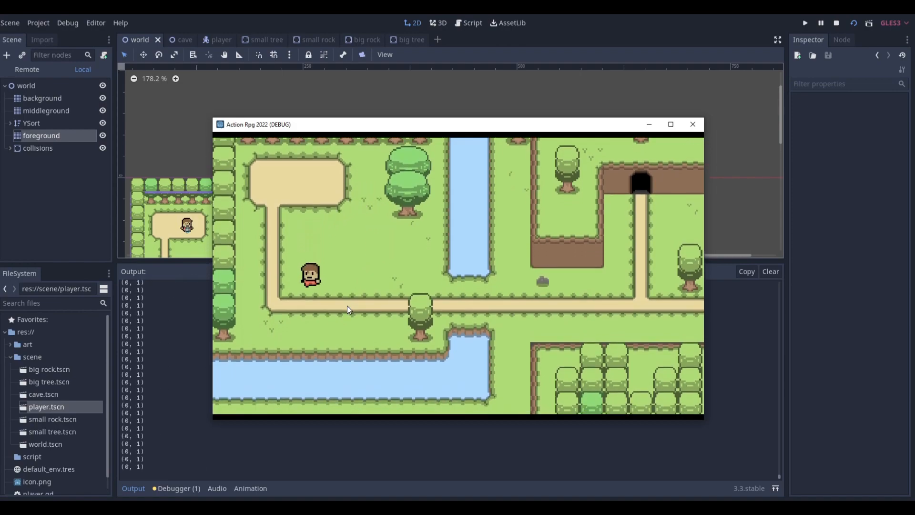